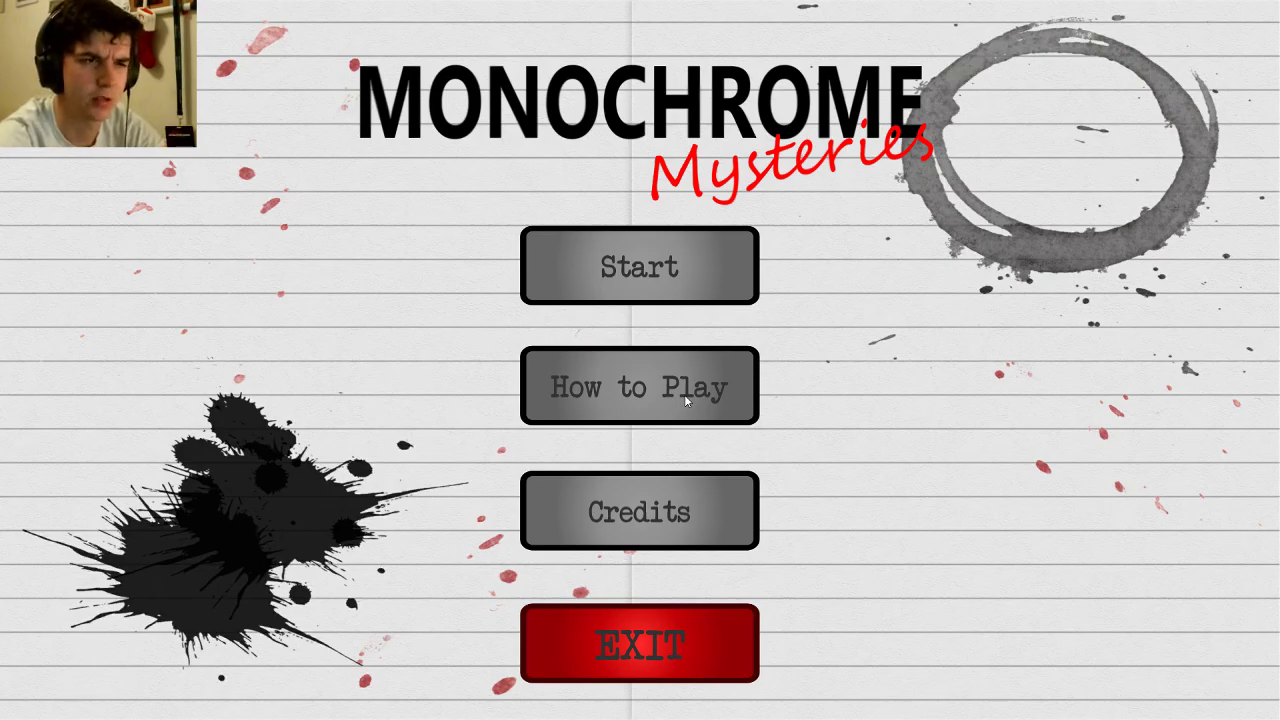
Browse the how-to-play and camera-controls pages and the credits, then start a new game
click(684, 394)
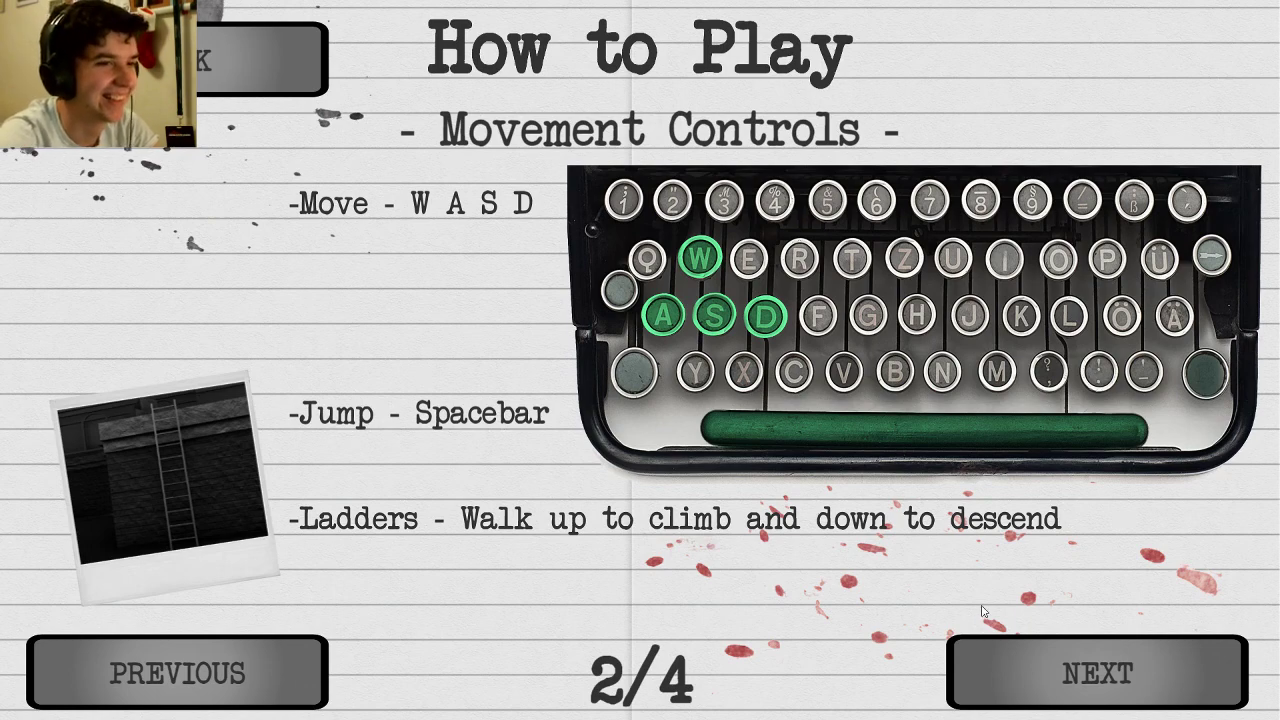
click(1035, 663)
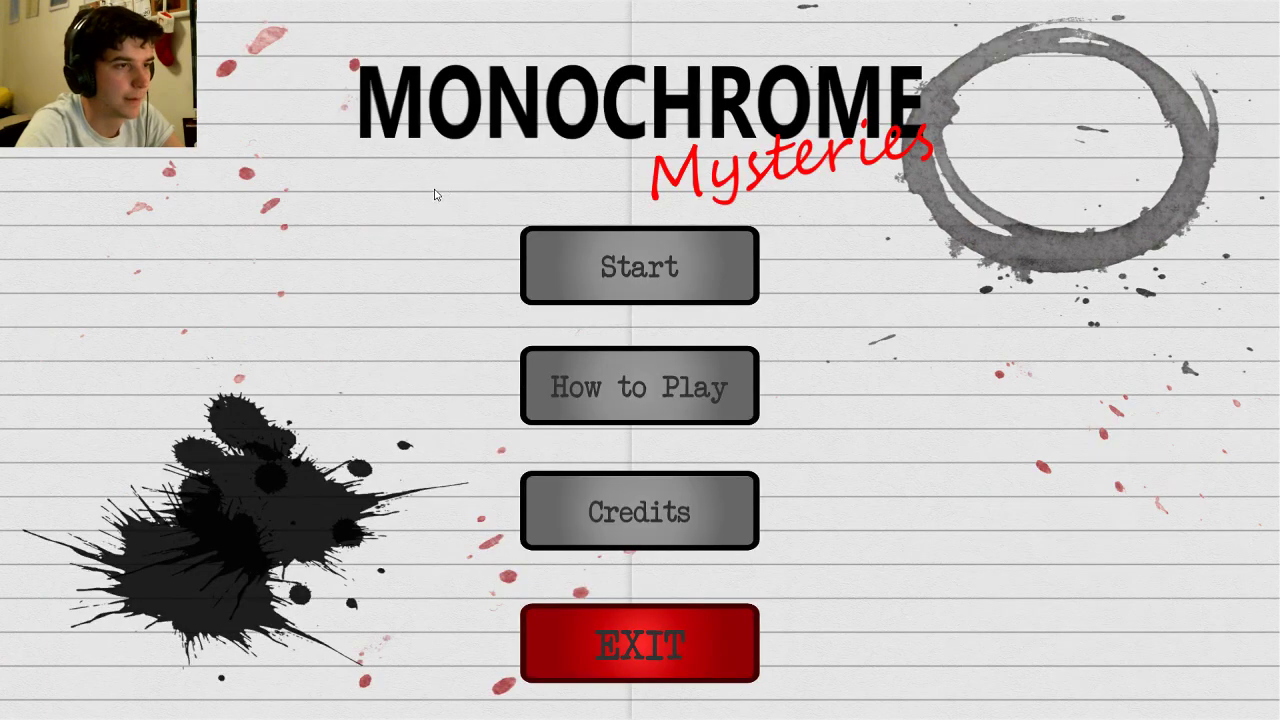
click(638, 512)
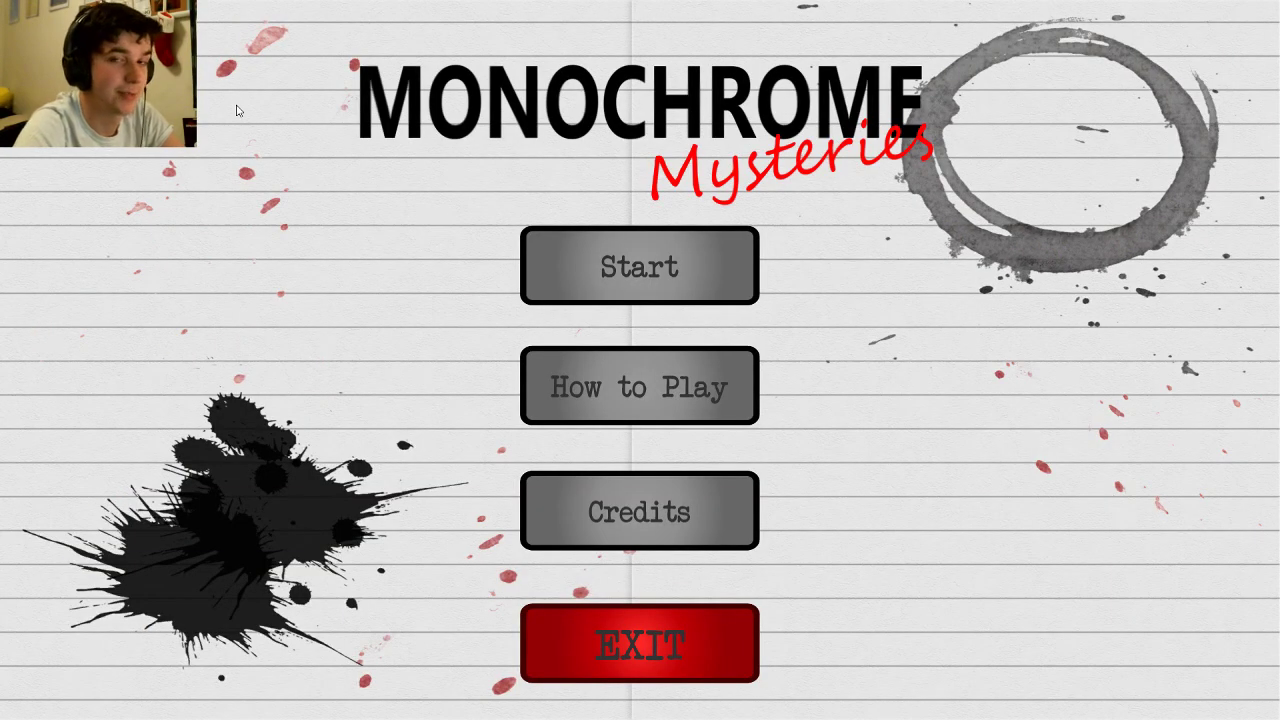
click(640, 282)
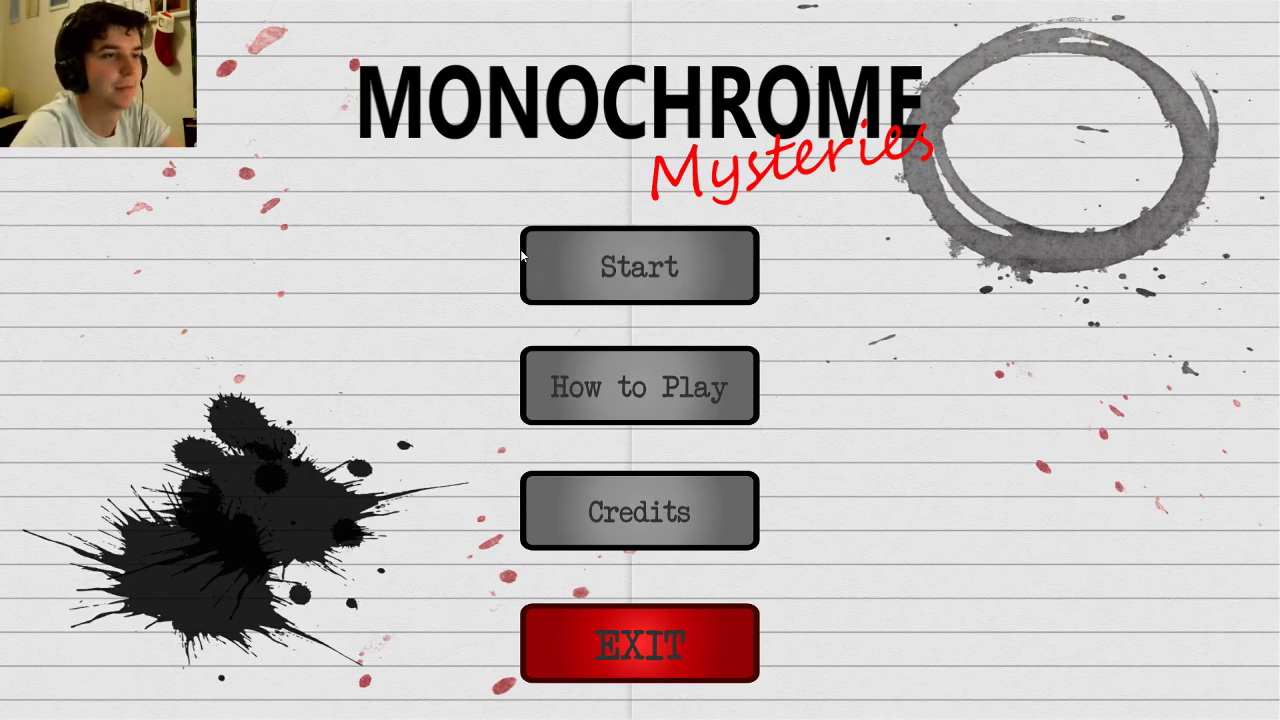
click(664, 273)
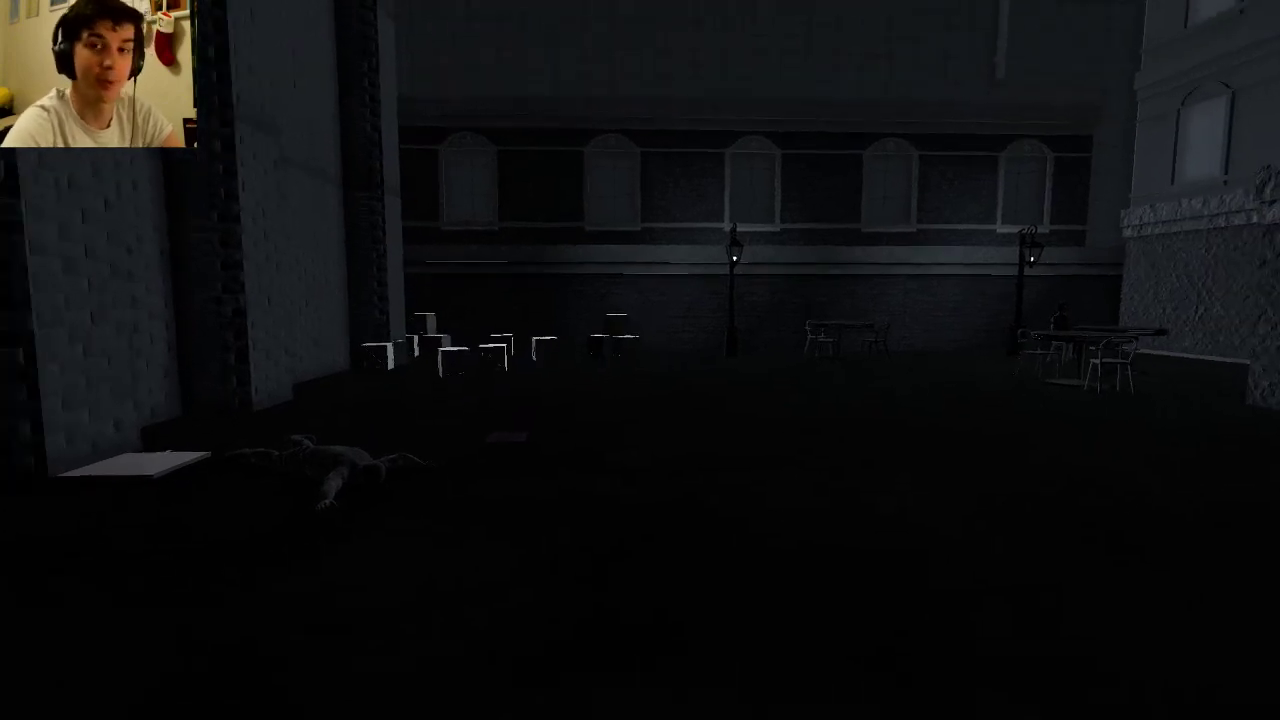
key(Tab)
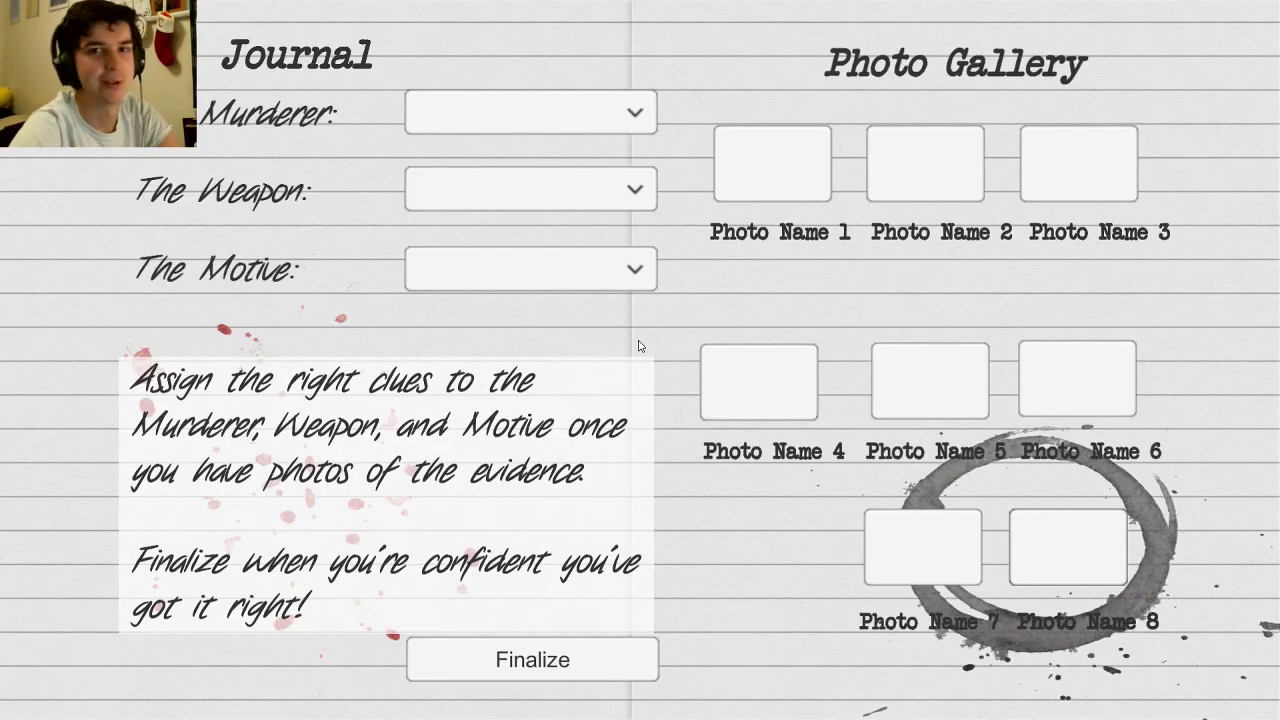
key(Tab)
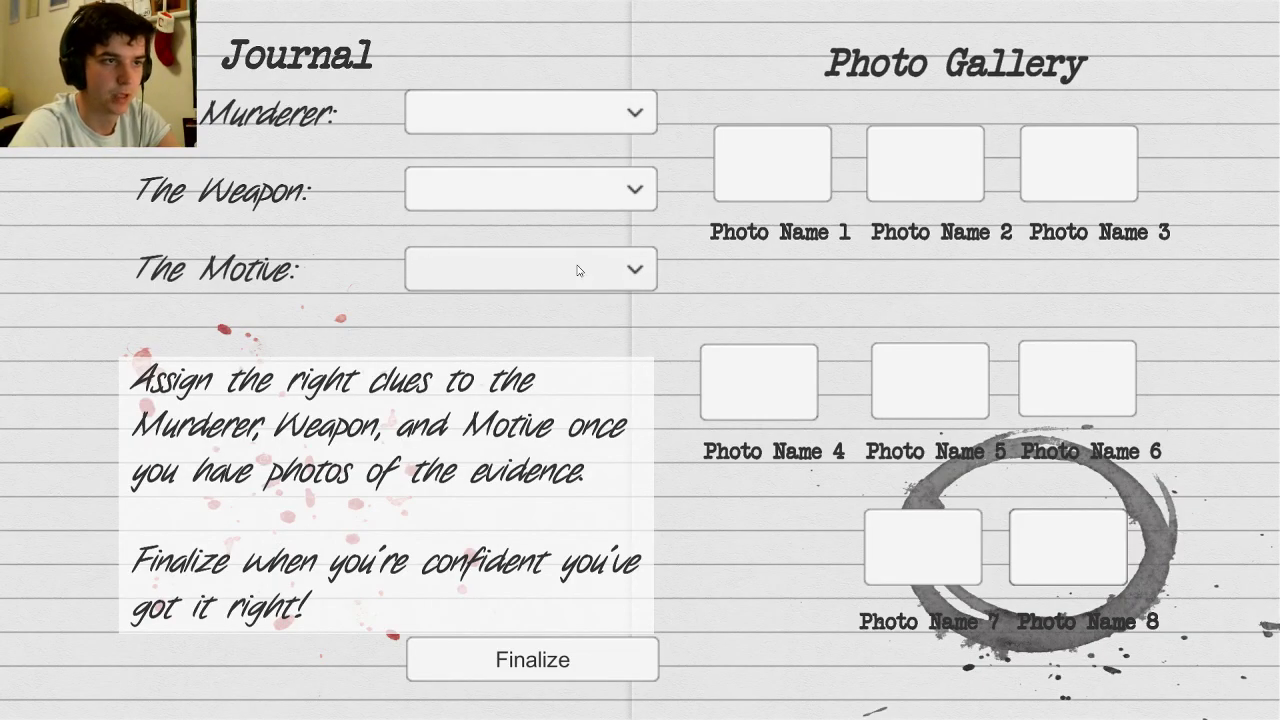
key(Tab)
key(Tab)
key(Tab)
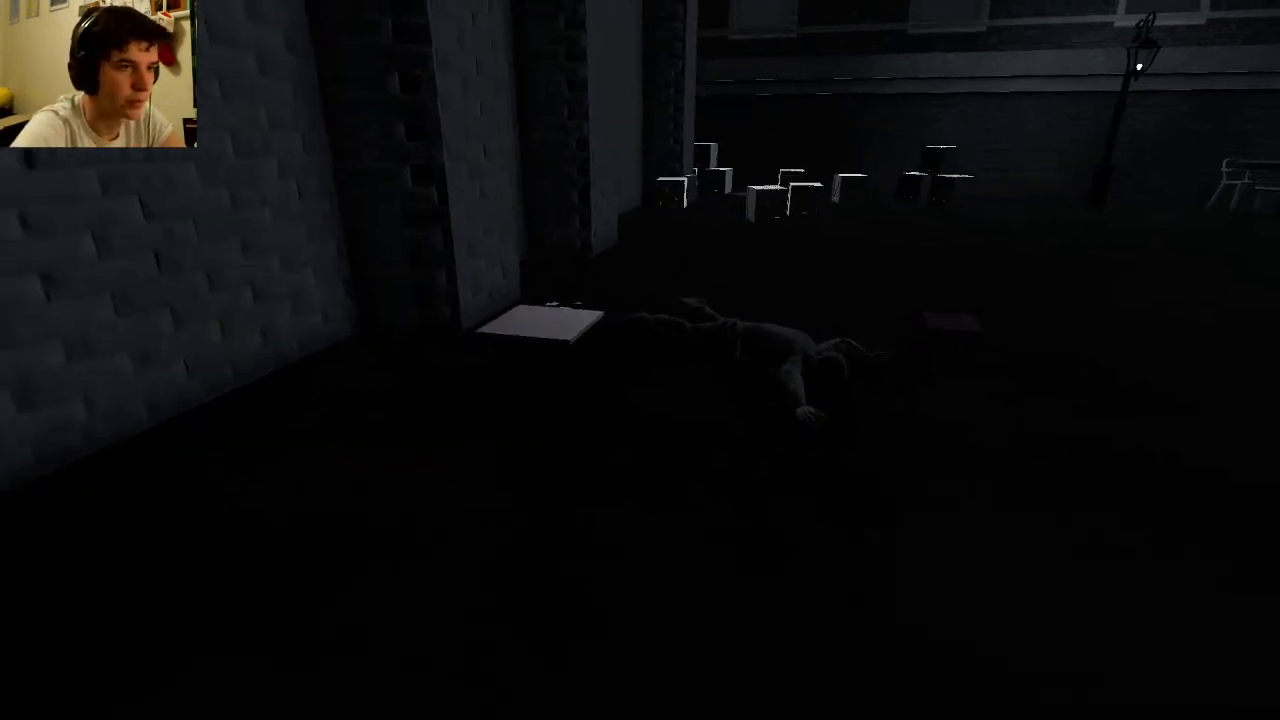
Raise the camera, look around the courtyard buildings, and photograph the street lamp
right_click(640, 360)
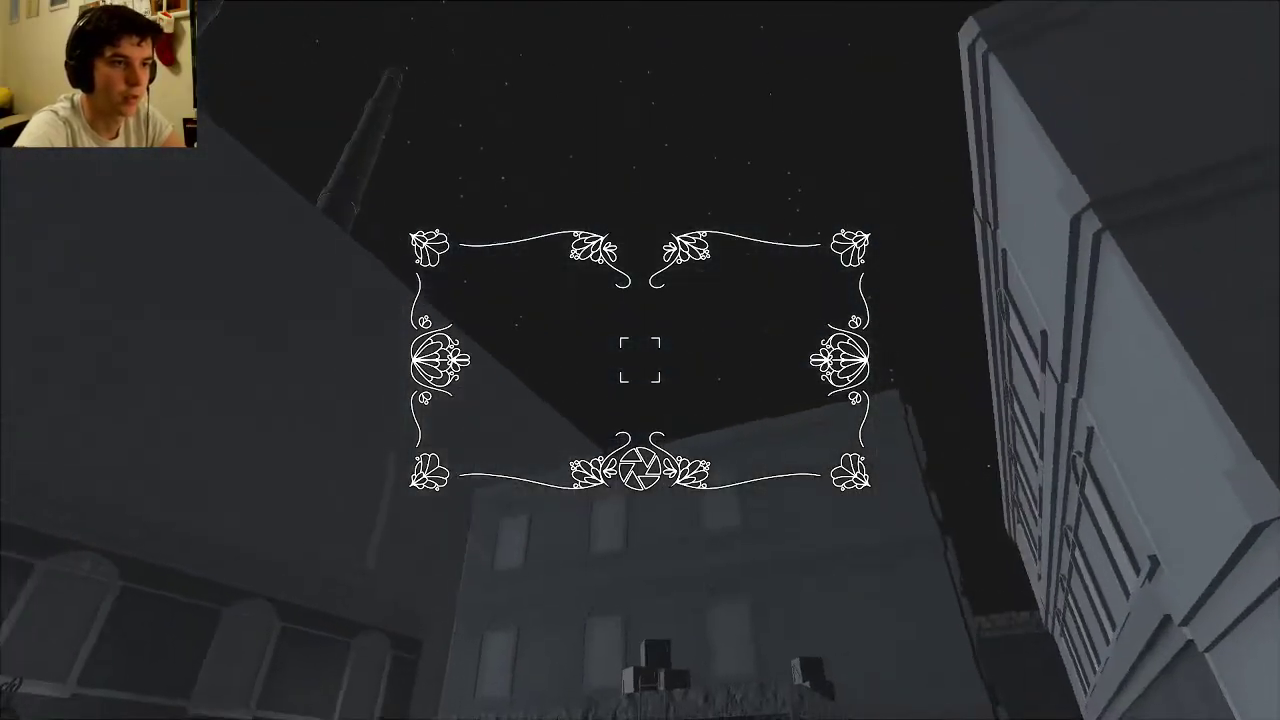
key(Escape)
right_click(640, 360)
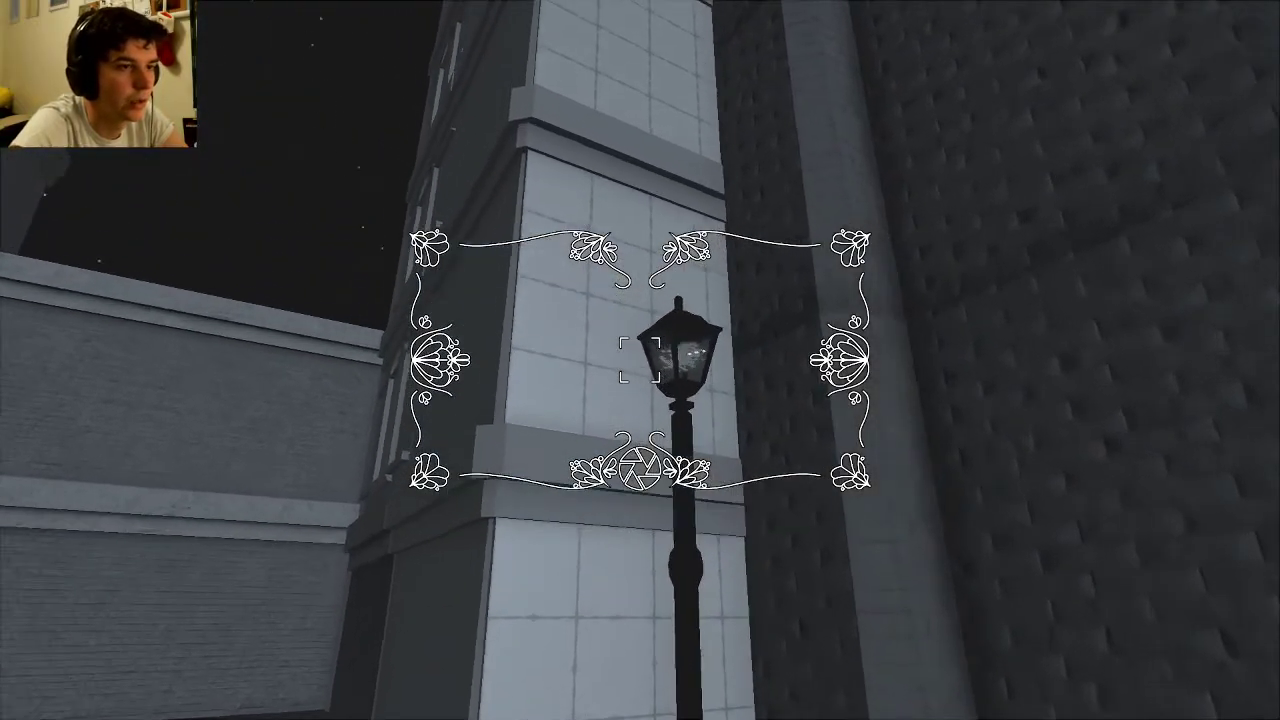
click(640, 360)
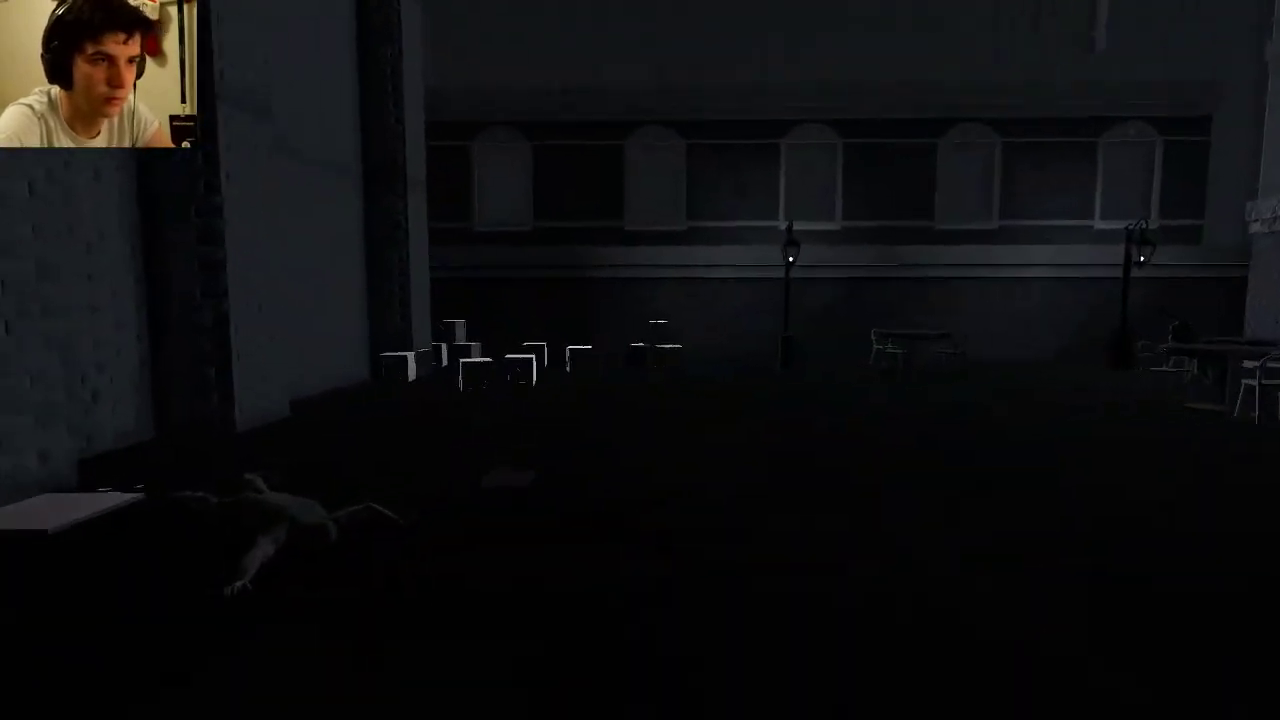
Walk past the crates to the alley figure and begin talking to the Paper Boy
right_click(640, 360)
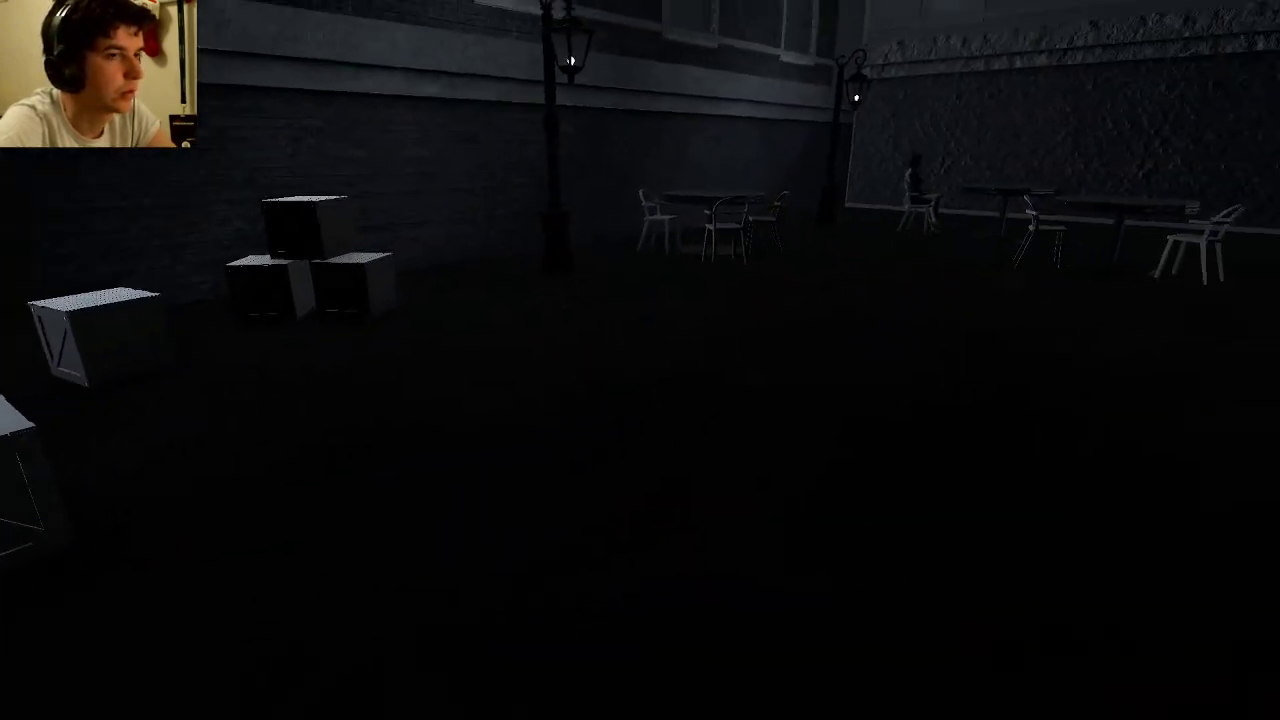
key(w)
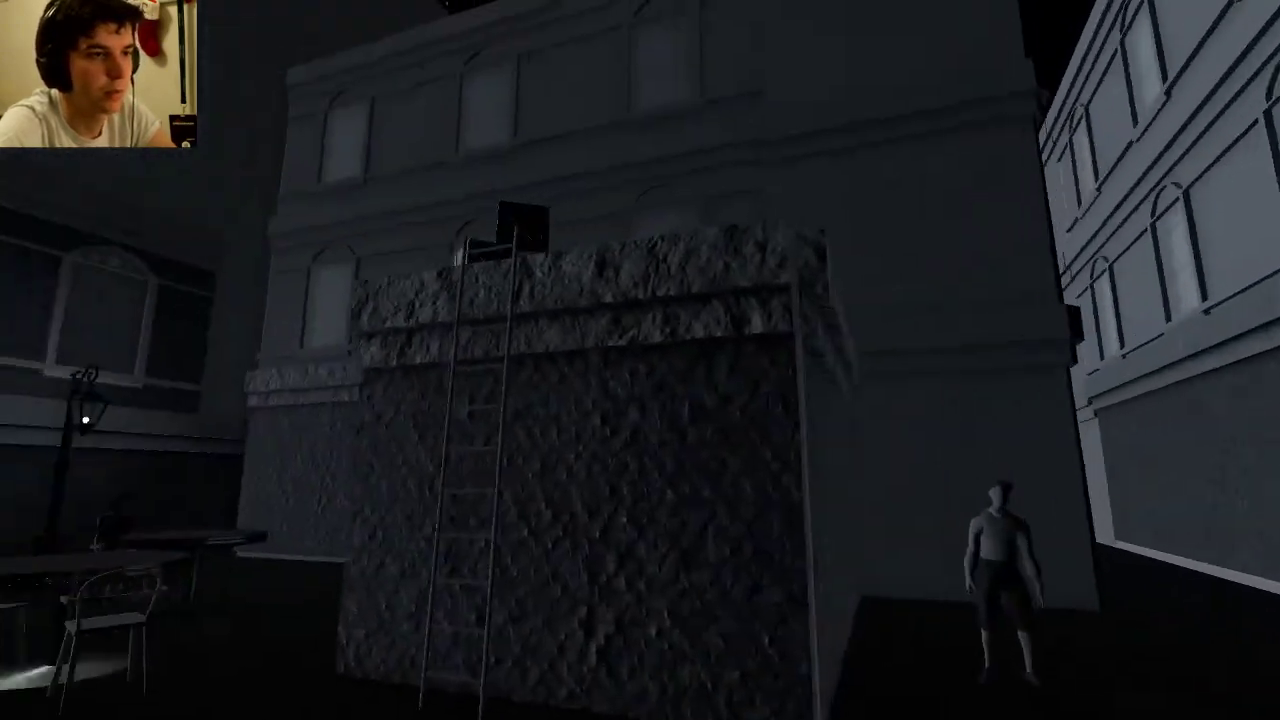
key(Escape)
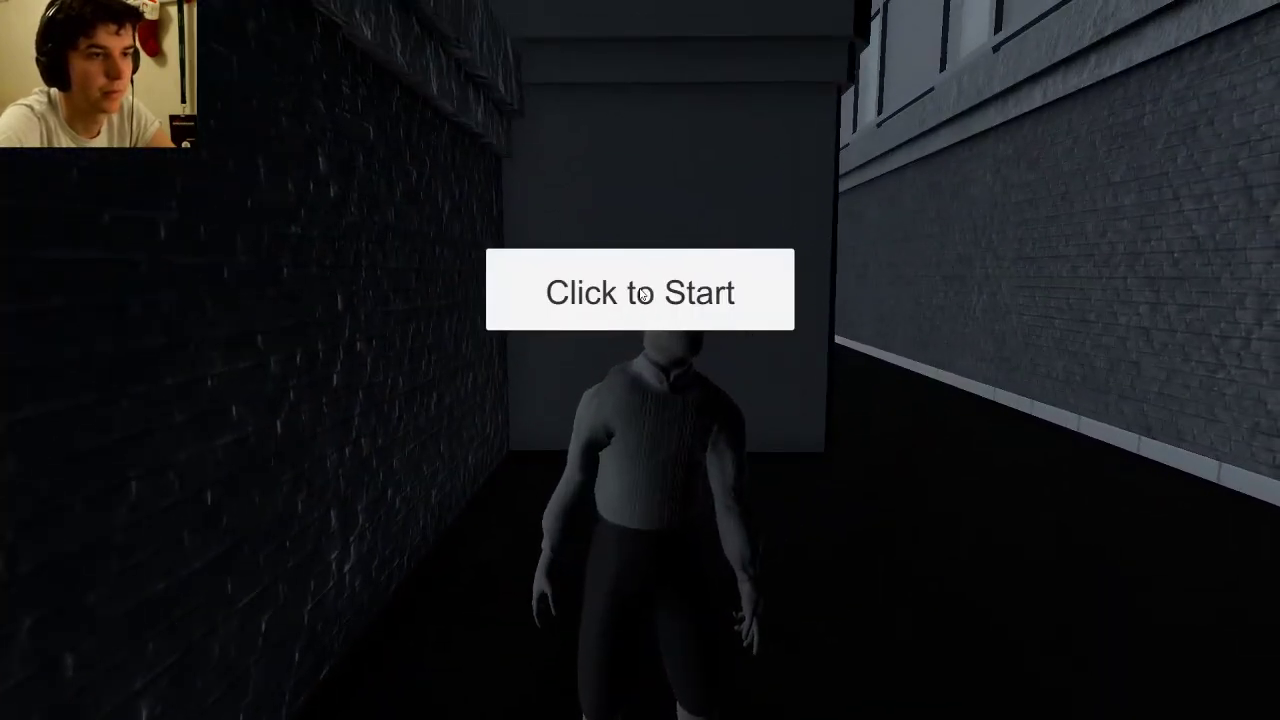
click(617, 288)
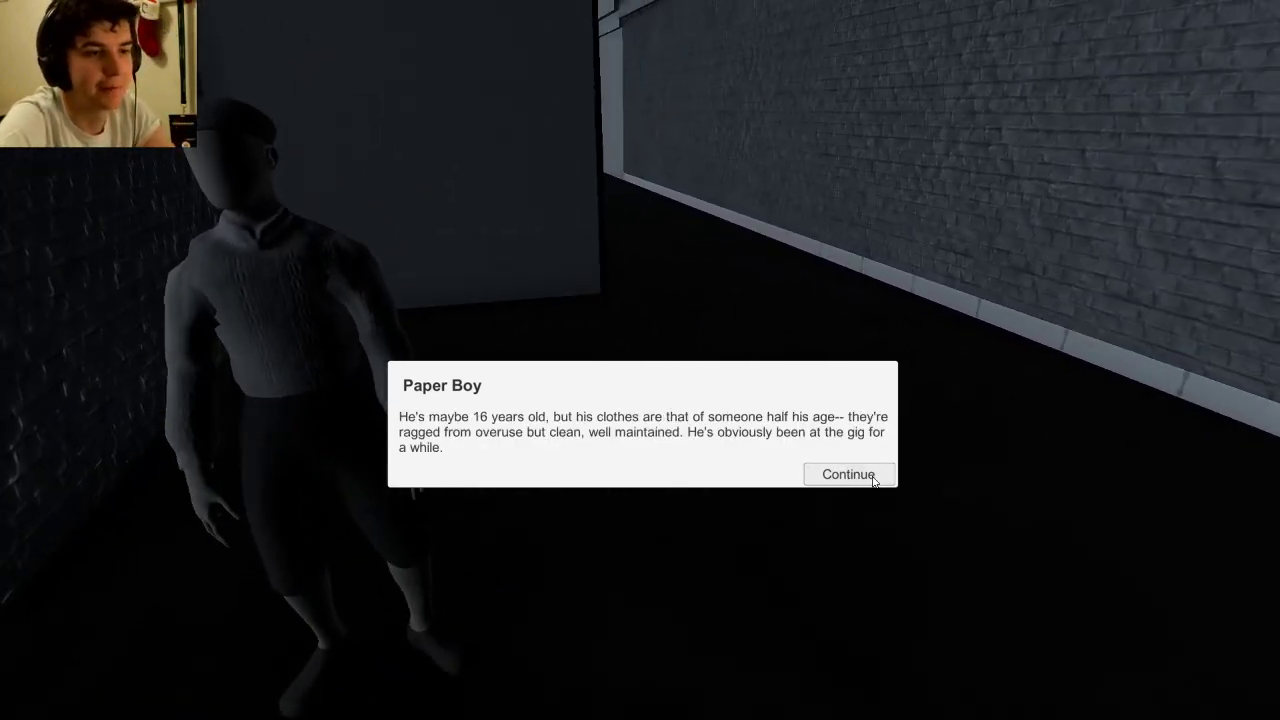
Ask the Paper Boy about his box and the deceased, claiming to be an investigative journalist
click(873, 478)
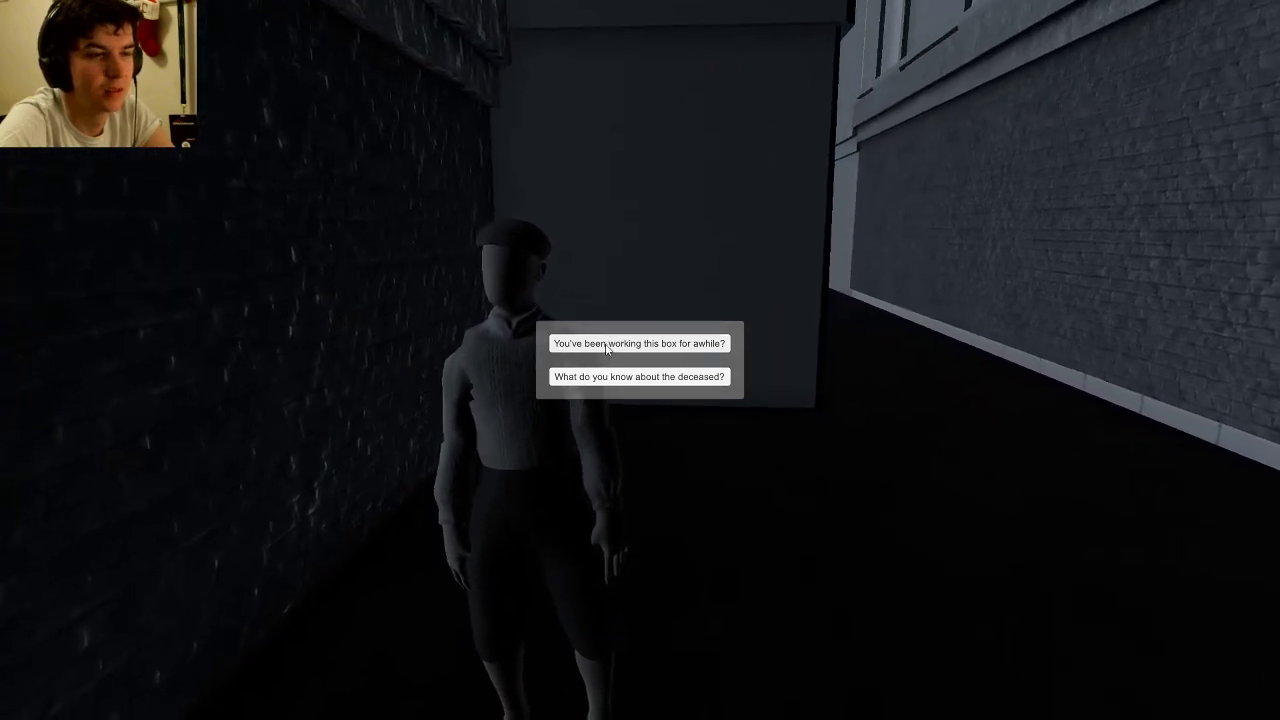
click(603, 348)
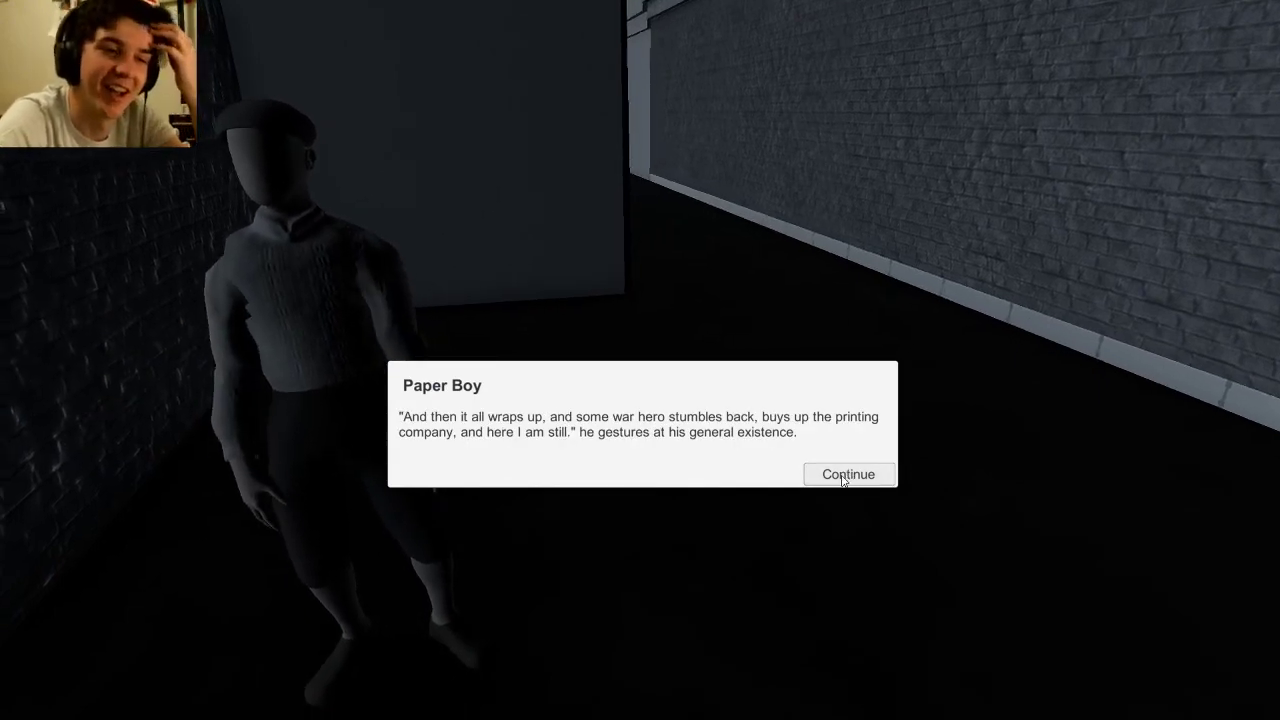
click(849, 477)
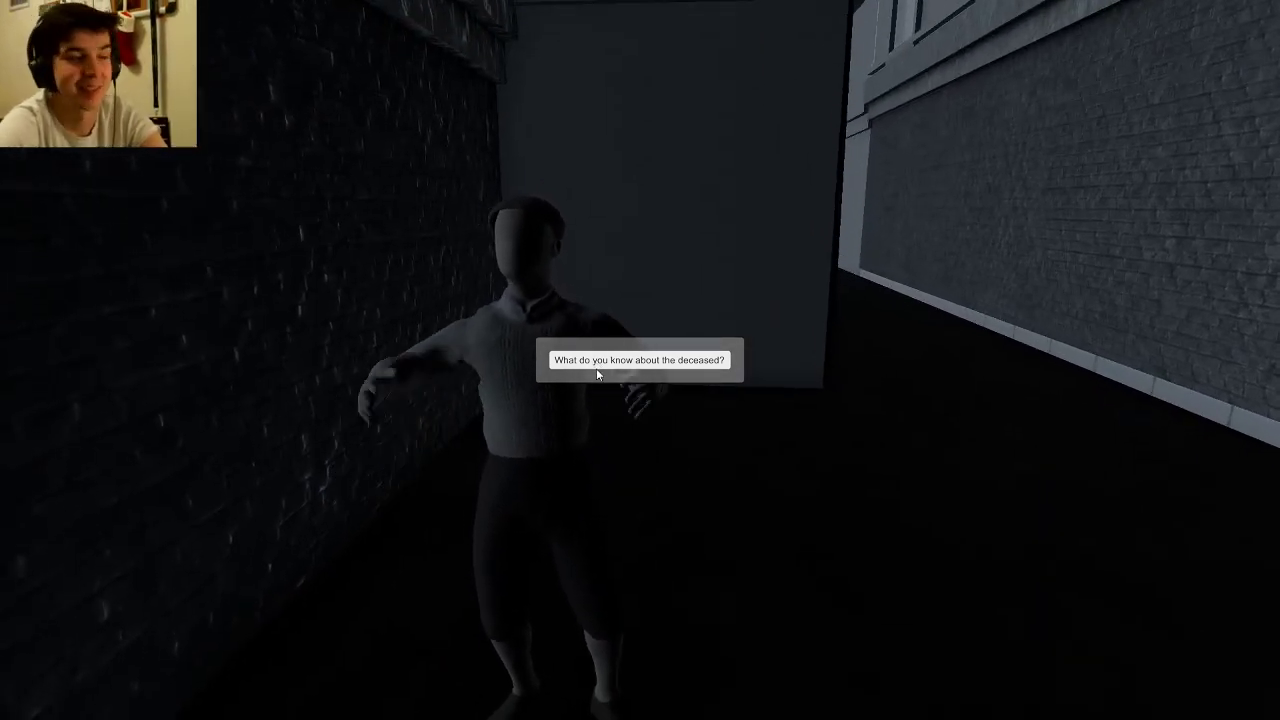
click(596, 368)
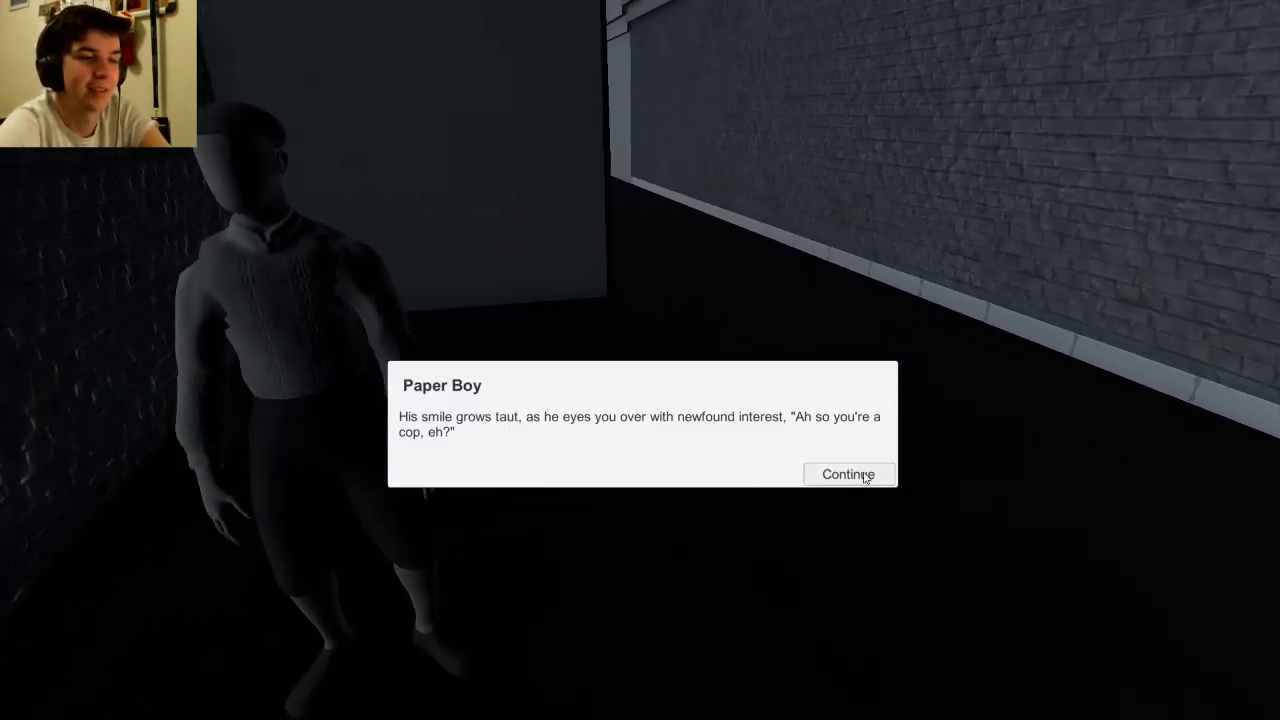
click(852, 476)
click(633, 364)
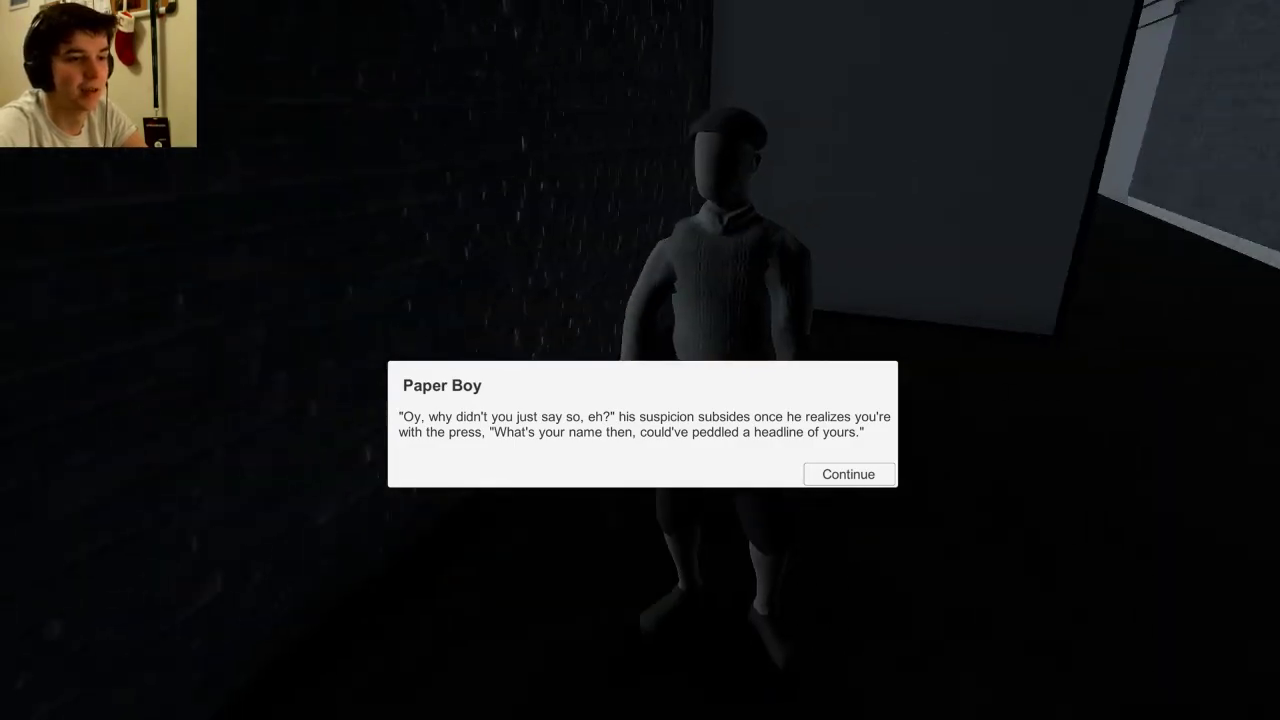
Glance at the journal, then end the Paper Boy conversation
key(Tab)
key(Tab)
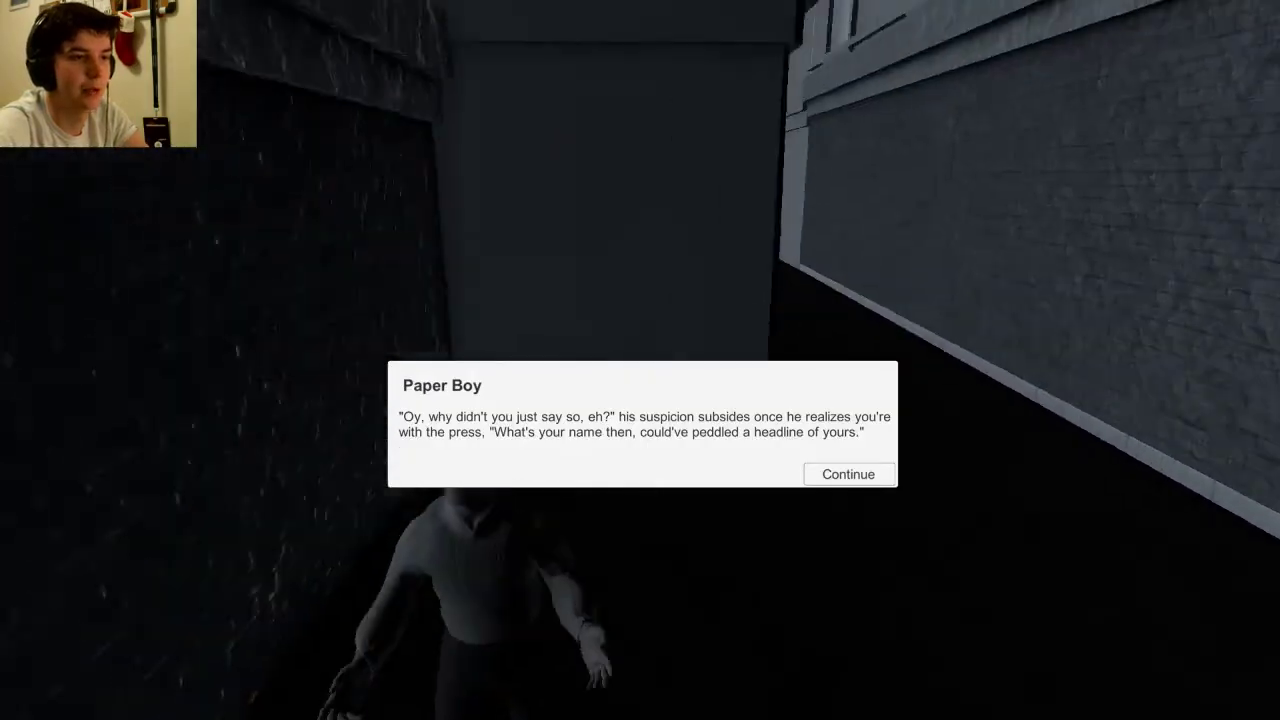
key(Tab)
key(Tab)
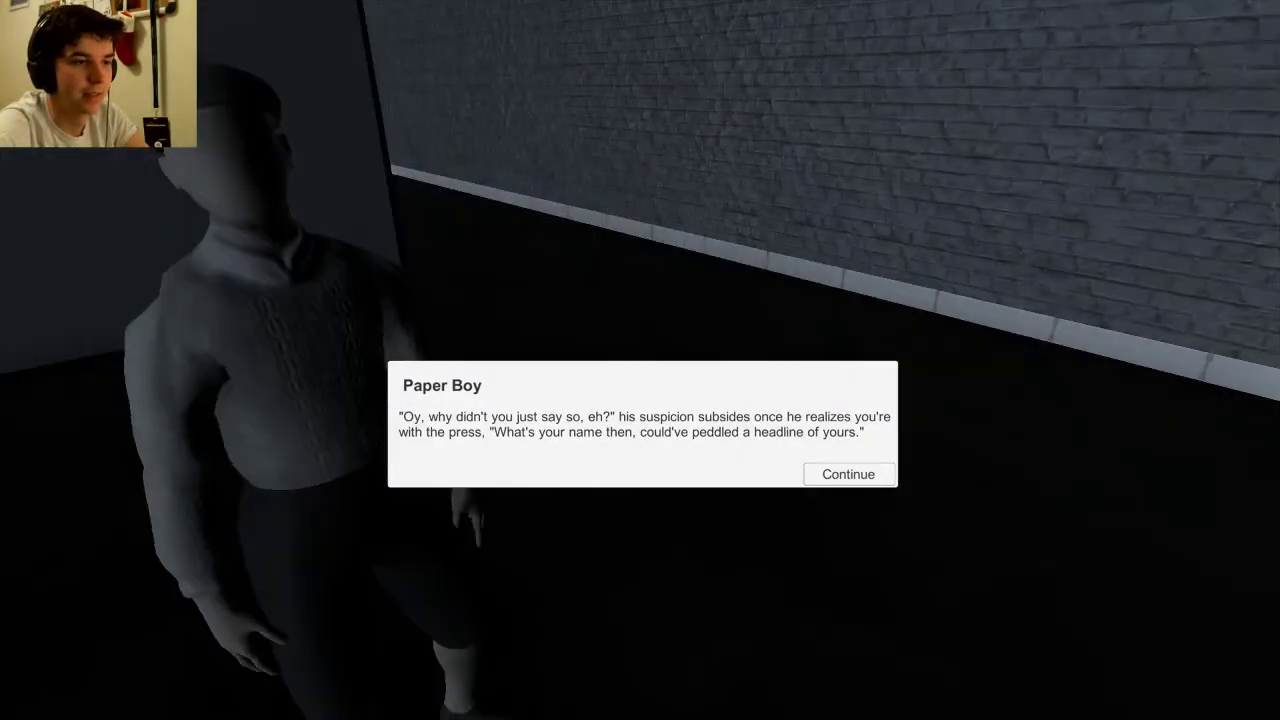
key(space)
Approach the Paper Boy and try framing him with the camera, briefly checking the journal
key(w)
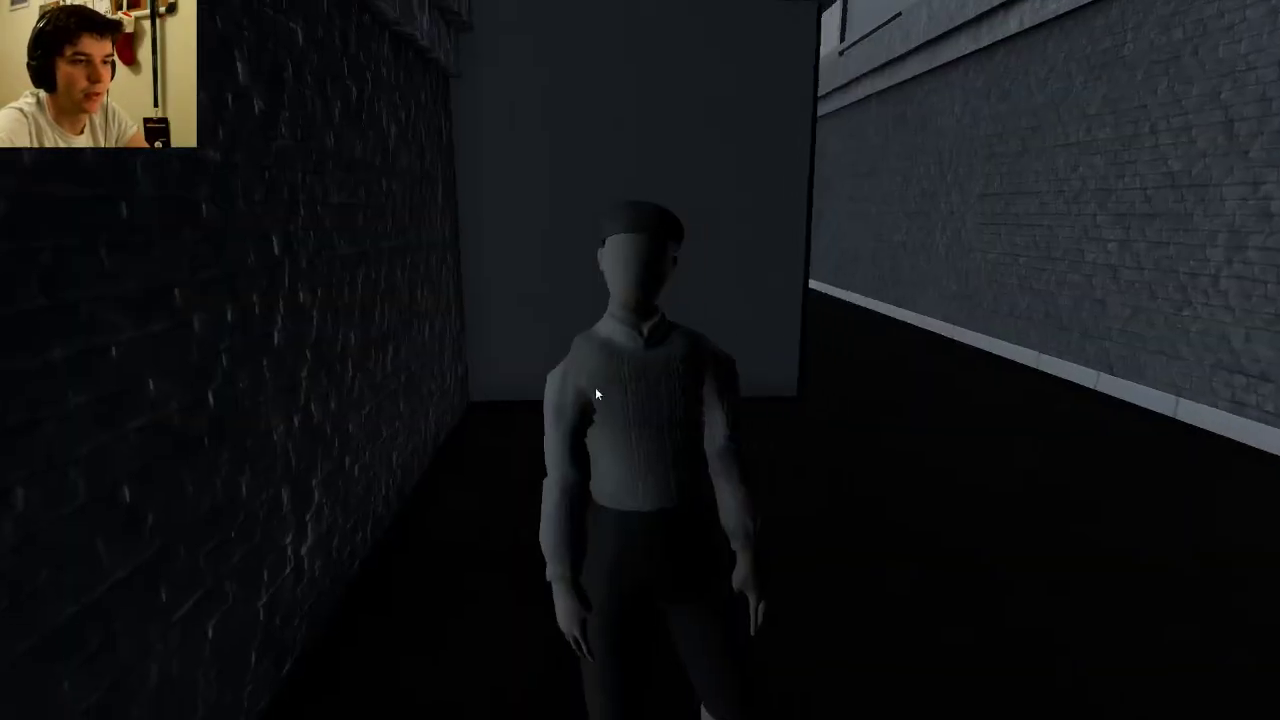
right_click(595, 387)
right_click(550, 328)
key(Tab)
key(Tab)
key(w)
right_click(678, 329)
right_click(671, 358)
mouse_move(671, 358)
mouse_down()
mouse_move(775, 593)
mouse_move(500, 500)
mouse_up()
Reposition and take a photo of the Paper Boy
key(s)
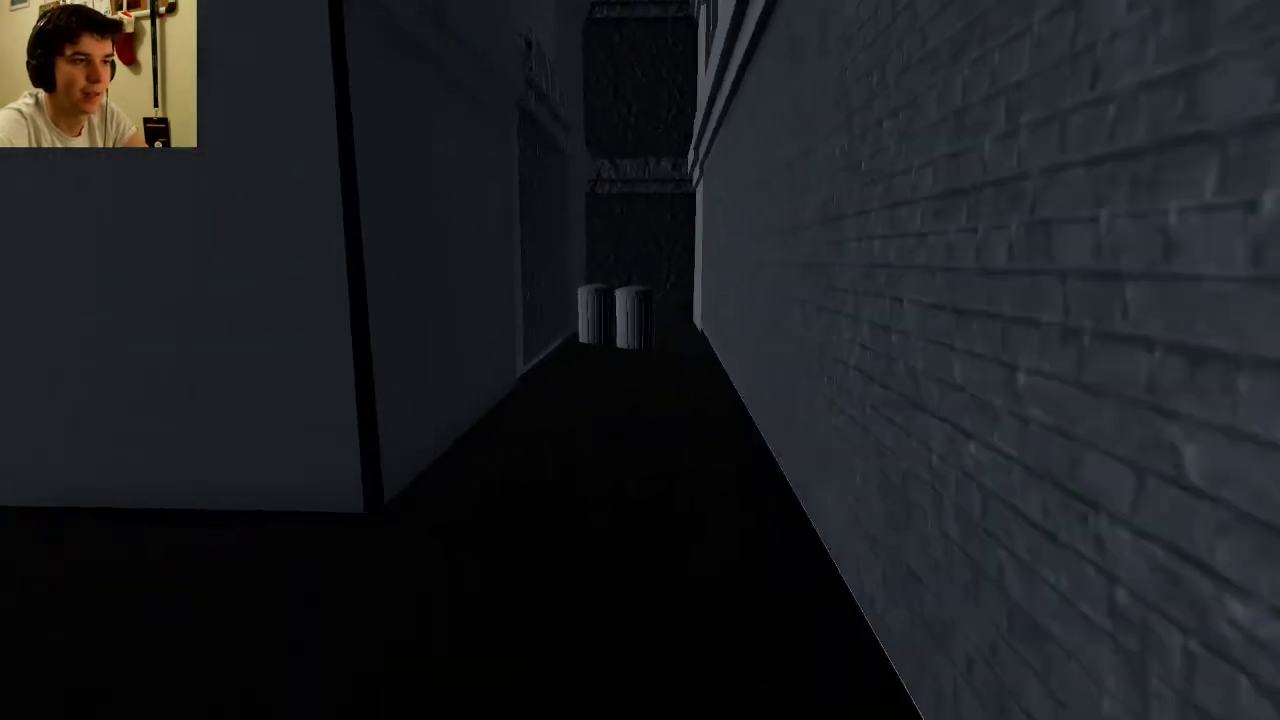
key(w)
right_click(884, 414)
right_click(891, 414)
click(1024, 448)
right_click(1121, 429)
Review the journal, which now names Paperboy as the murderer
key(Tab)
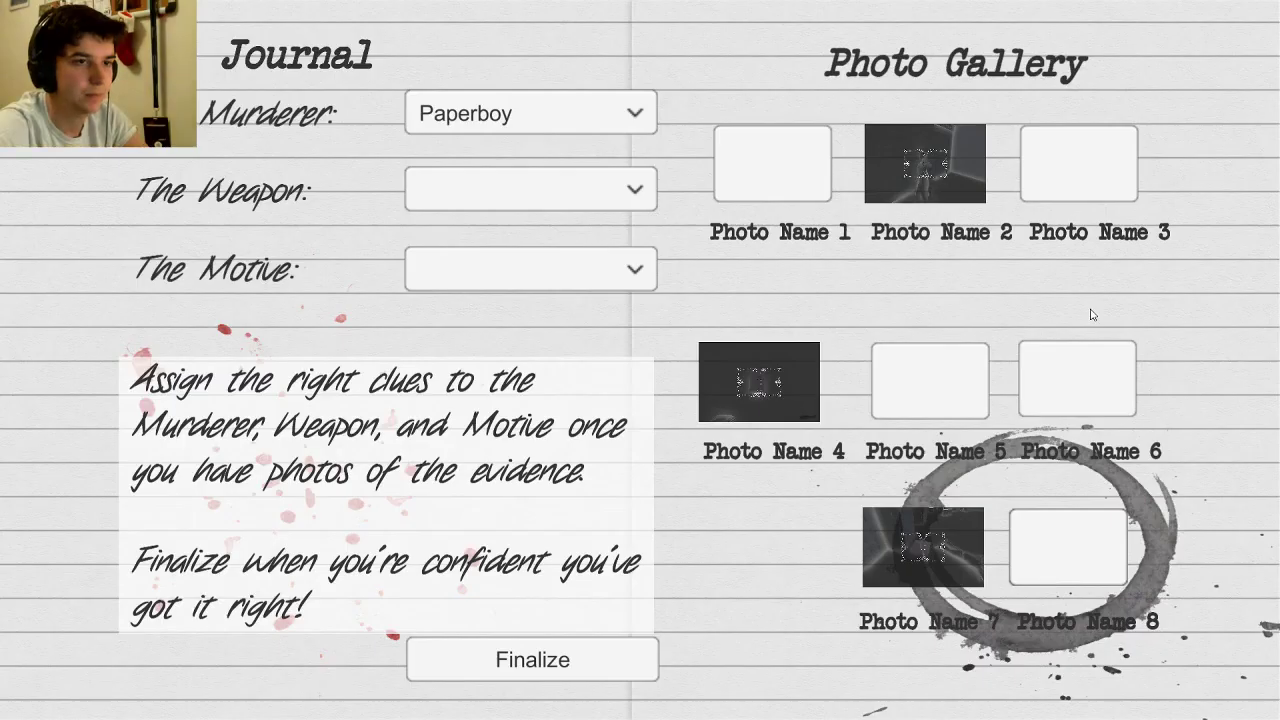
key(Tab)
key(Tab)
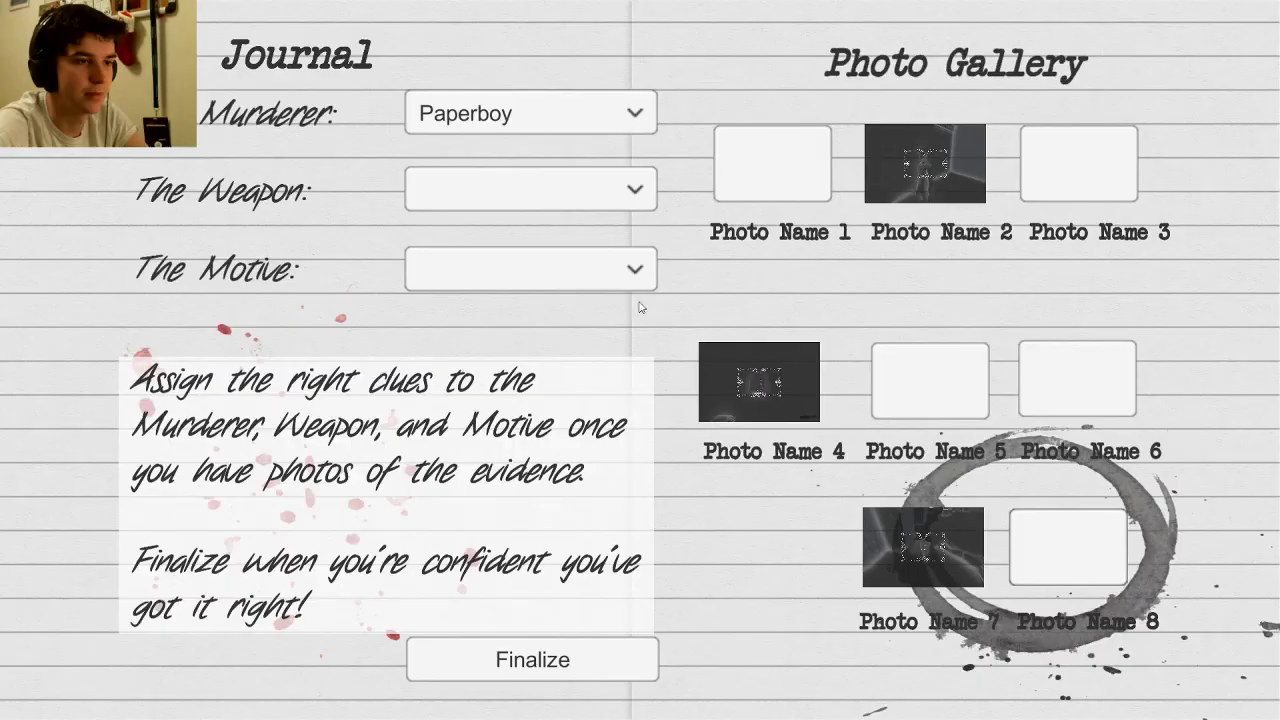
key(Tab)
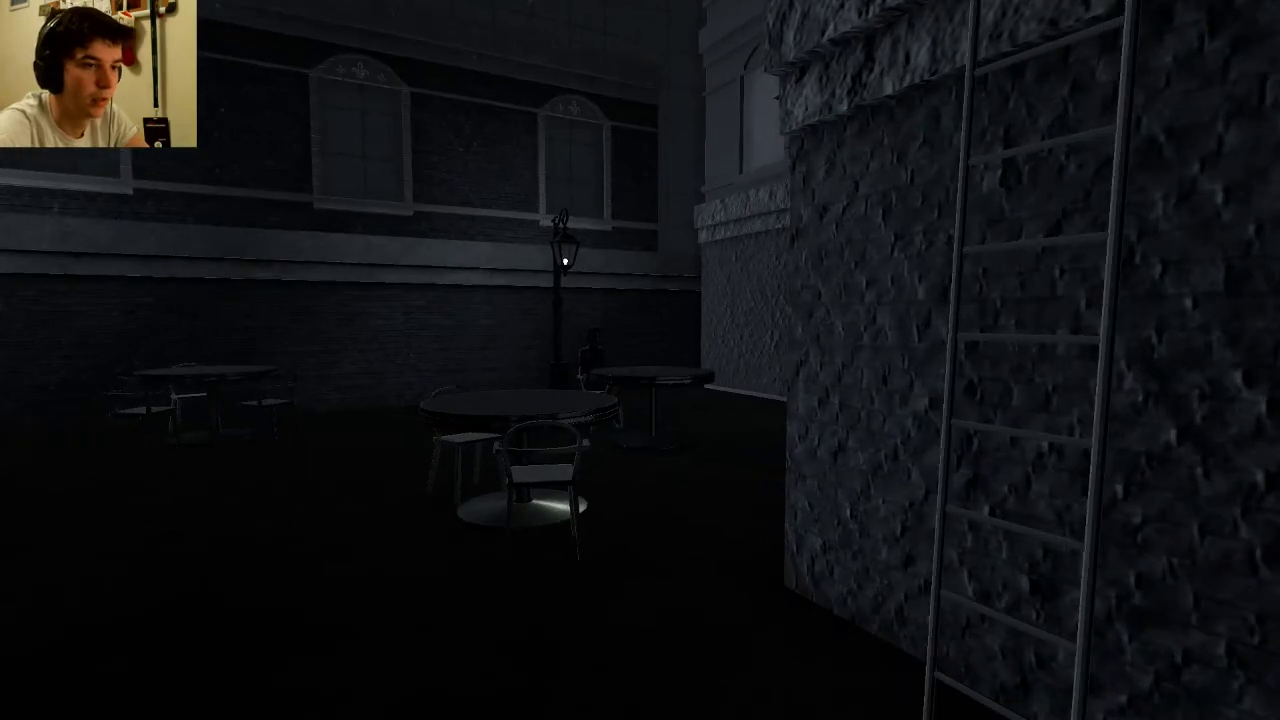
text(w)
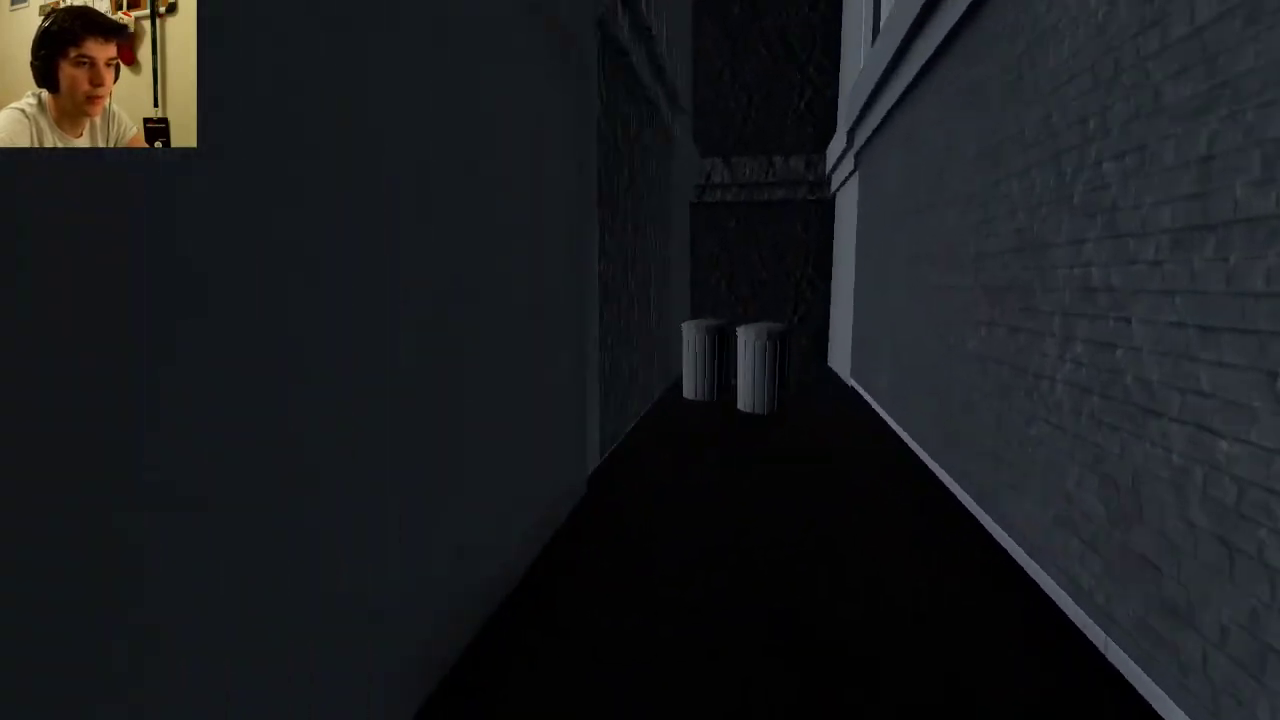
text(w)
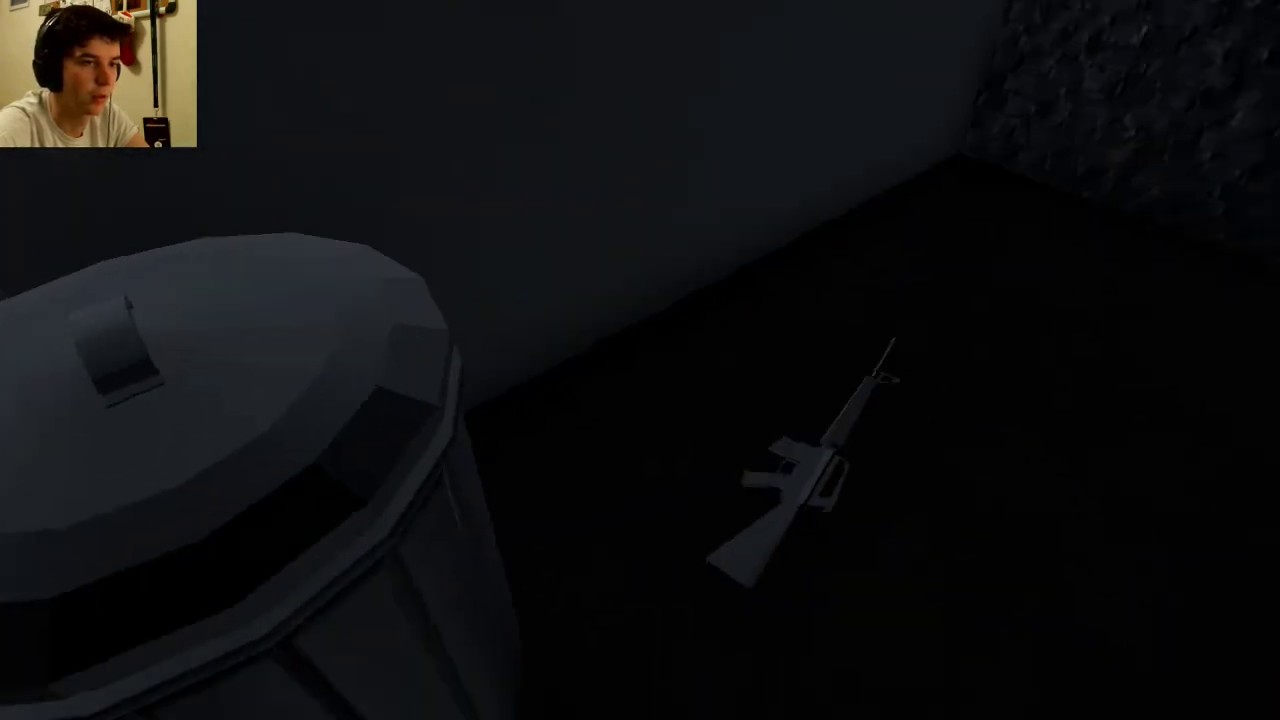
text(w)
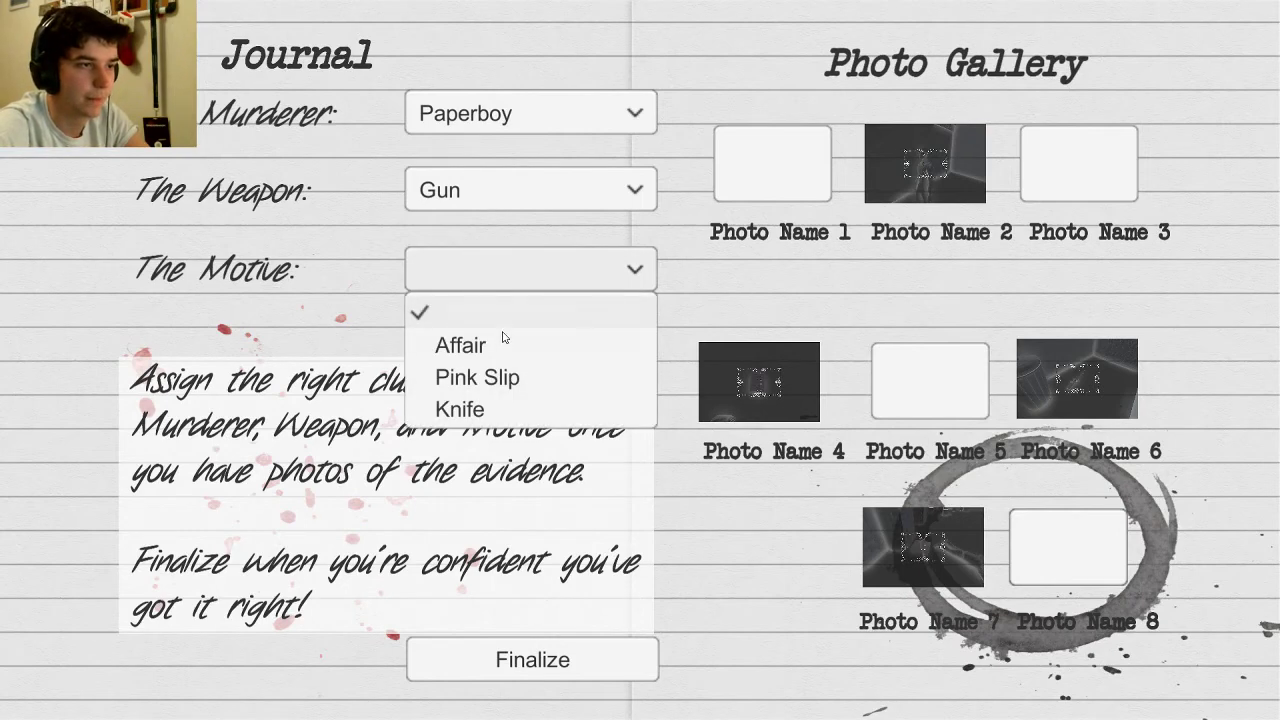
Close the journal, now listing Gun as the weapon, and return to the alley
key(Tab)
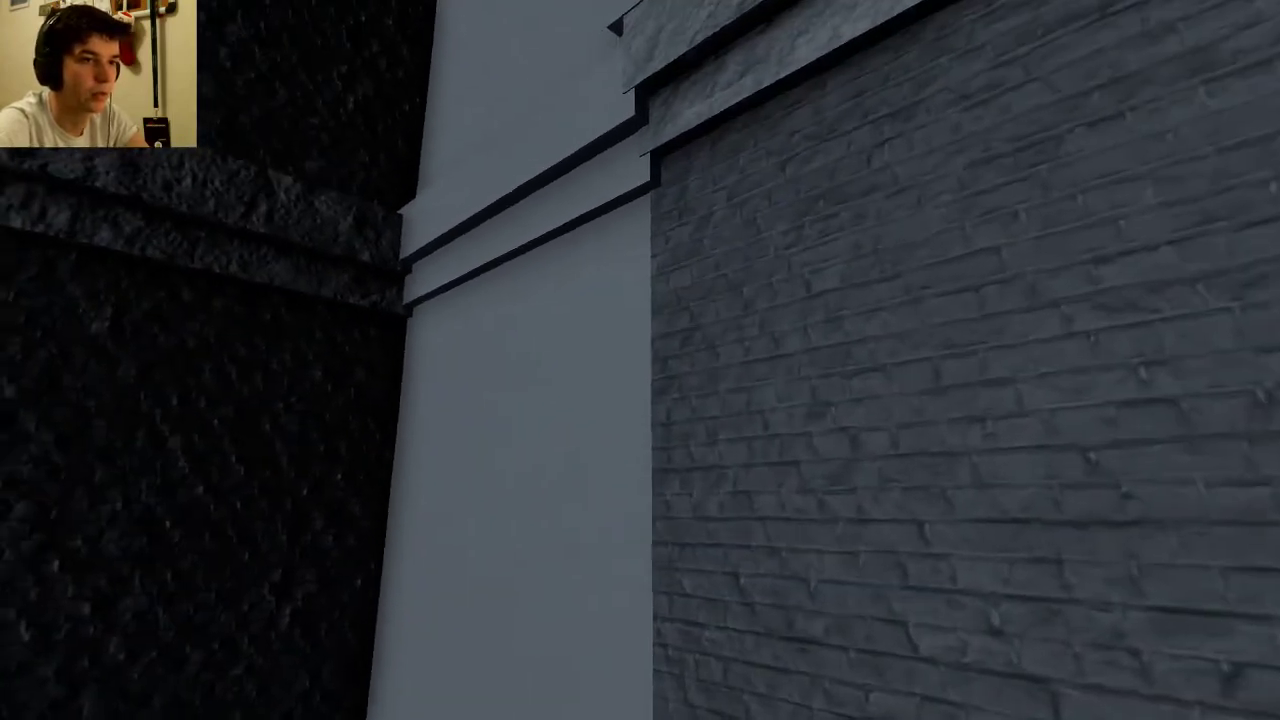
Walk the level's walls, toggling the viewfinder to examine Reginald Leonard's rifle-purchase document
right_click(640, 360)
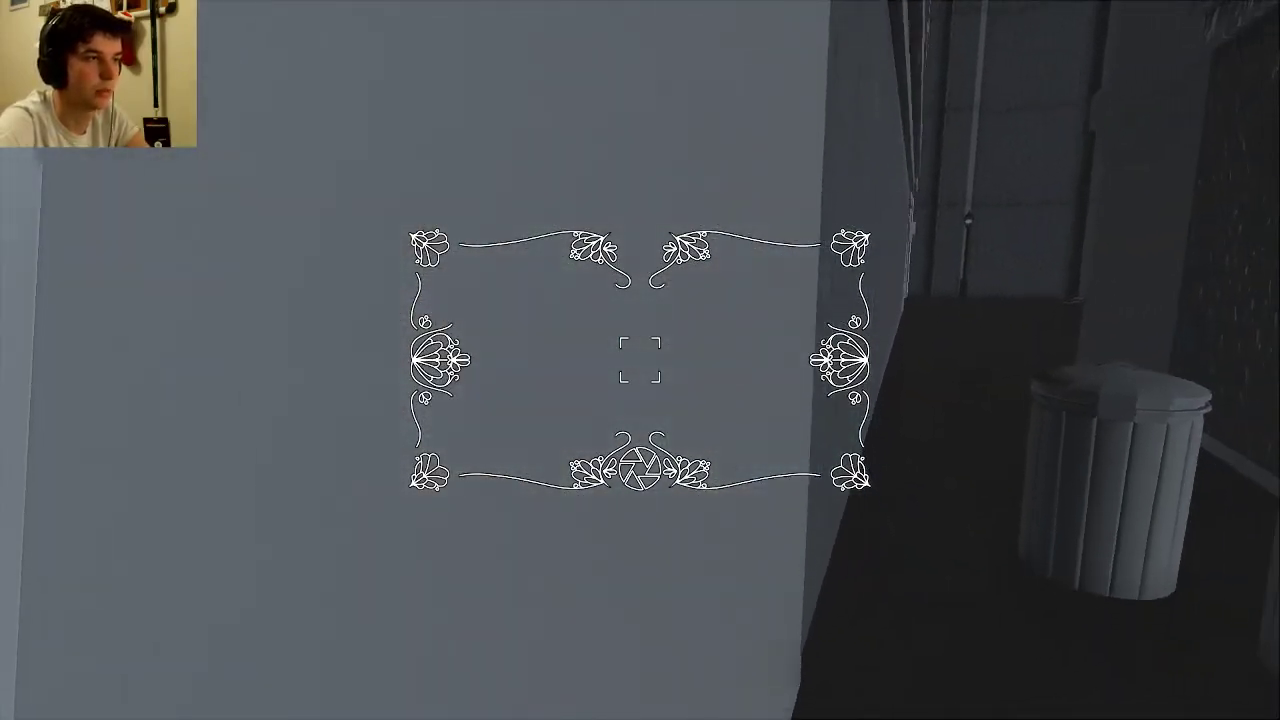
right_click(640, 360)
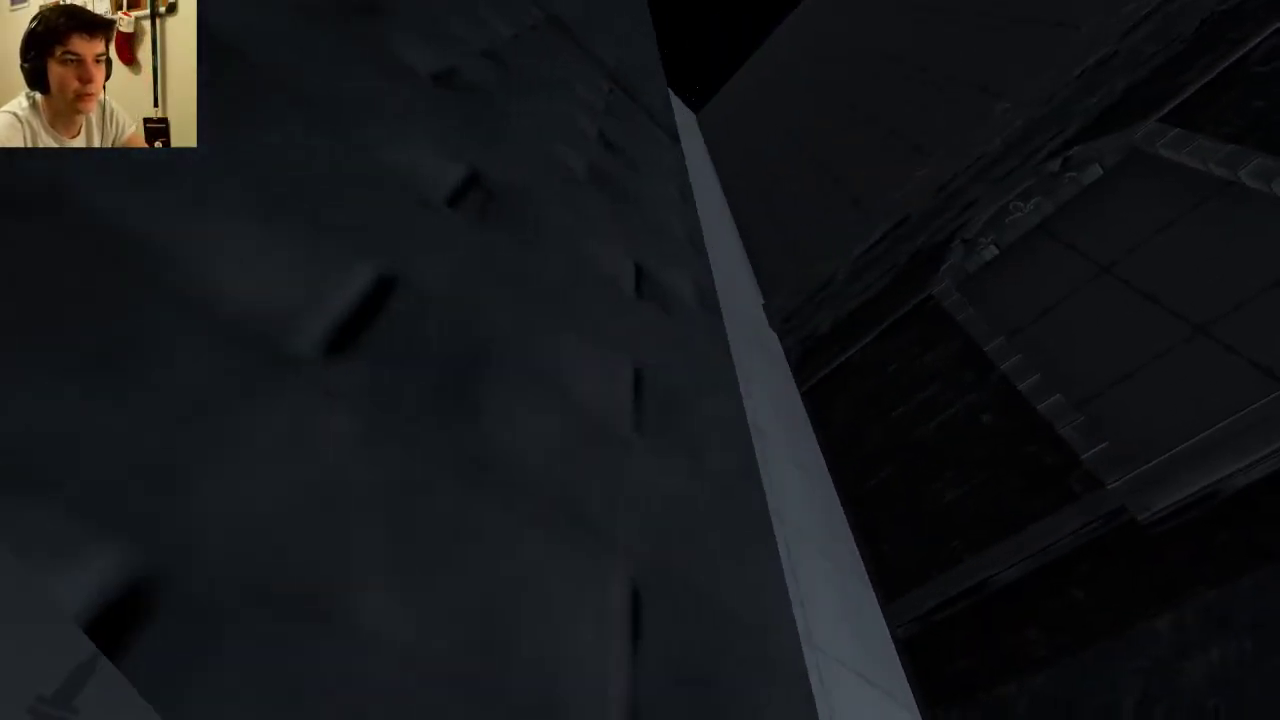
right_click(640, 360)
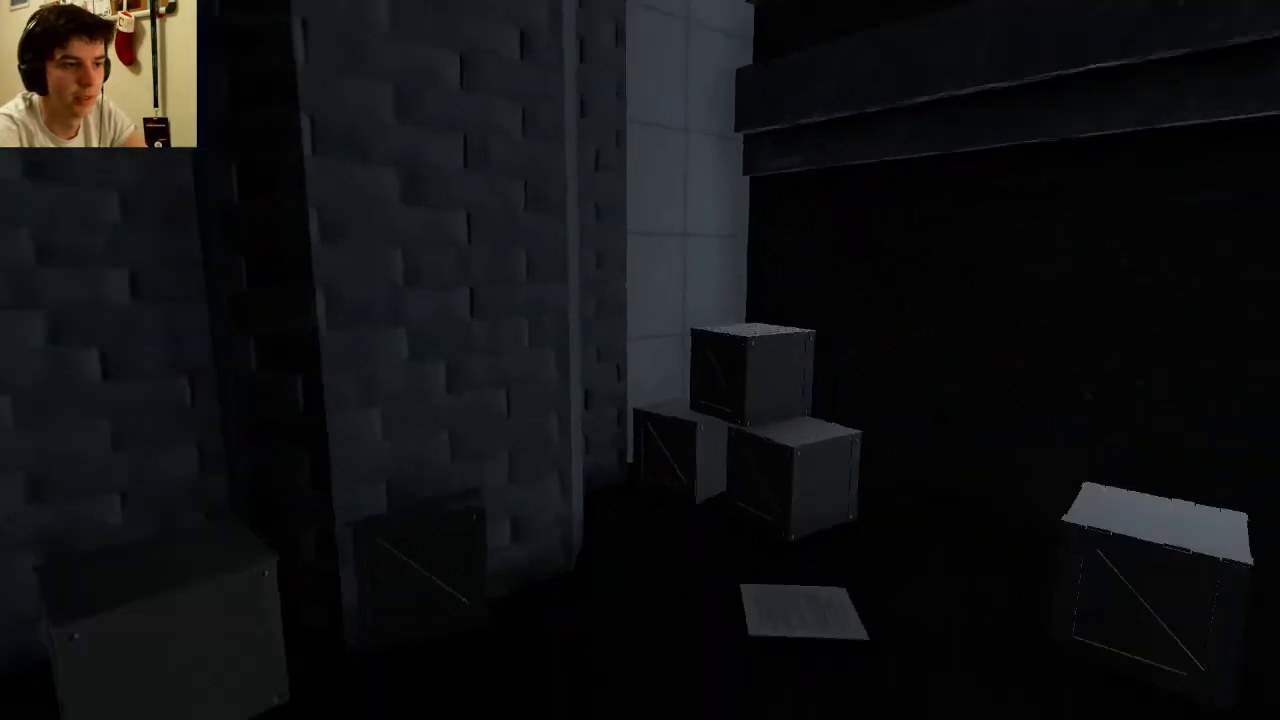
Walk to the seated woman, resume from the pause screen, and start talking to her
key(w)
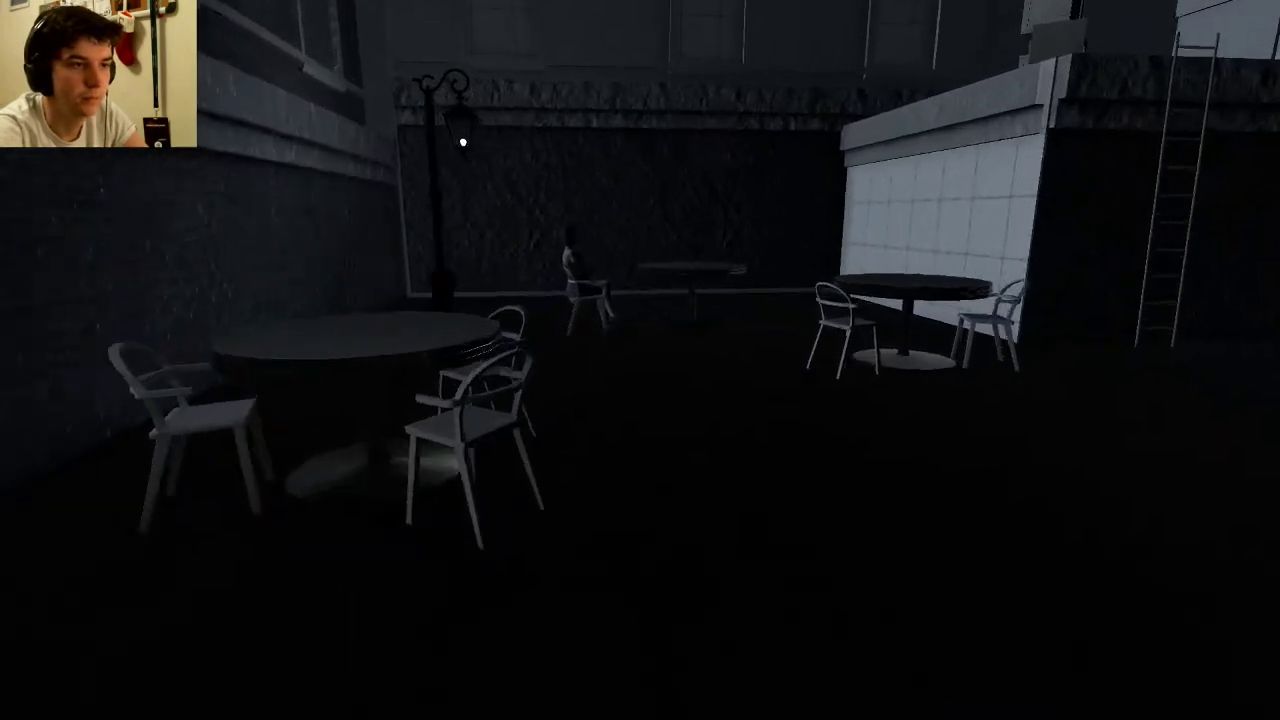
key(Escape)
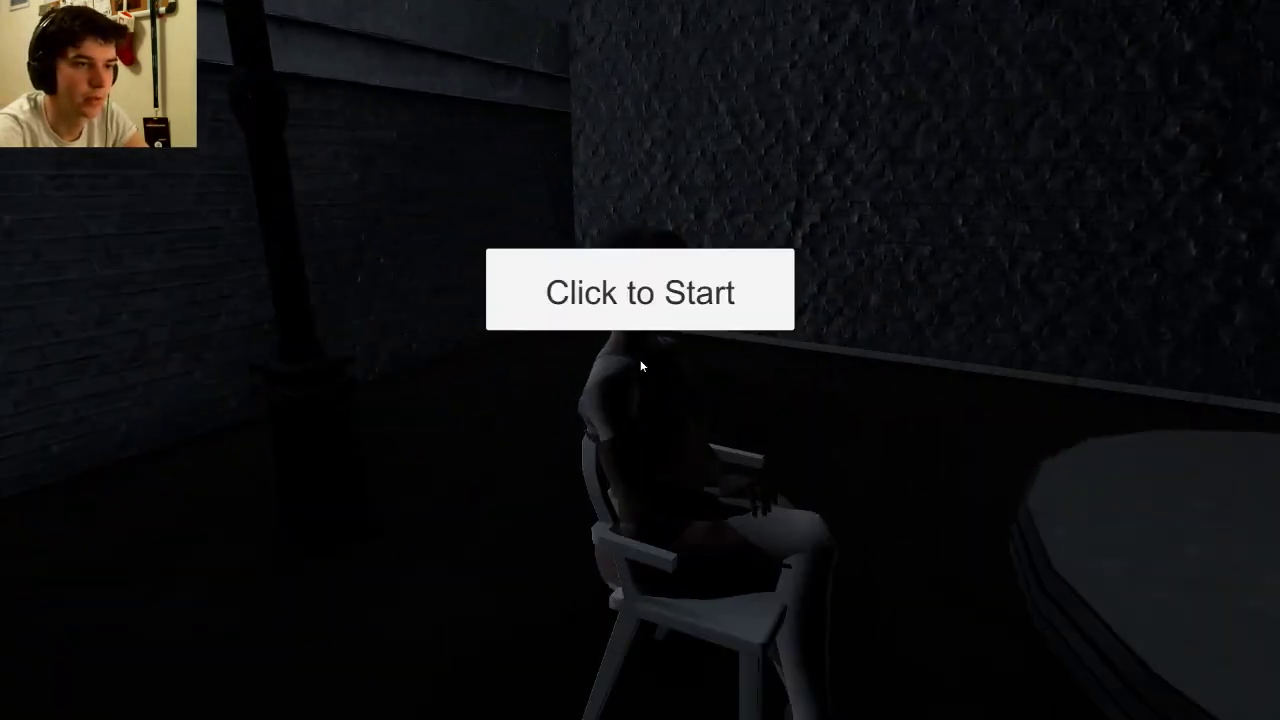
click(640, 290)
key(Escape)
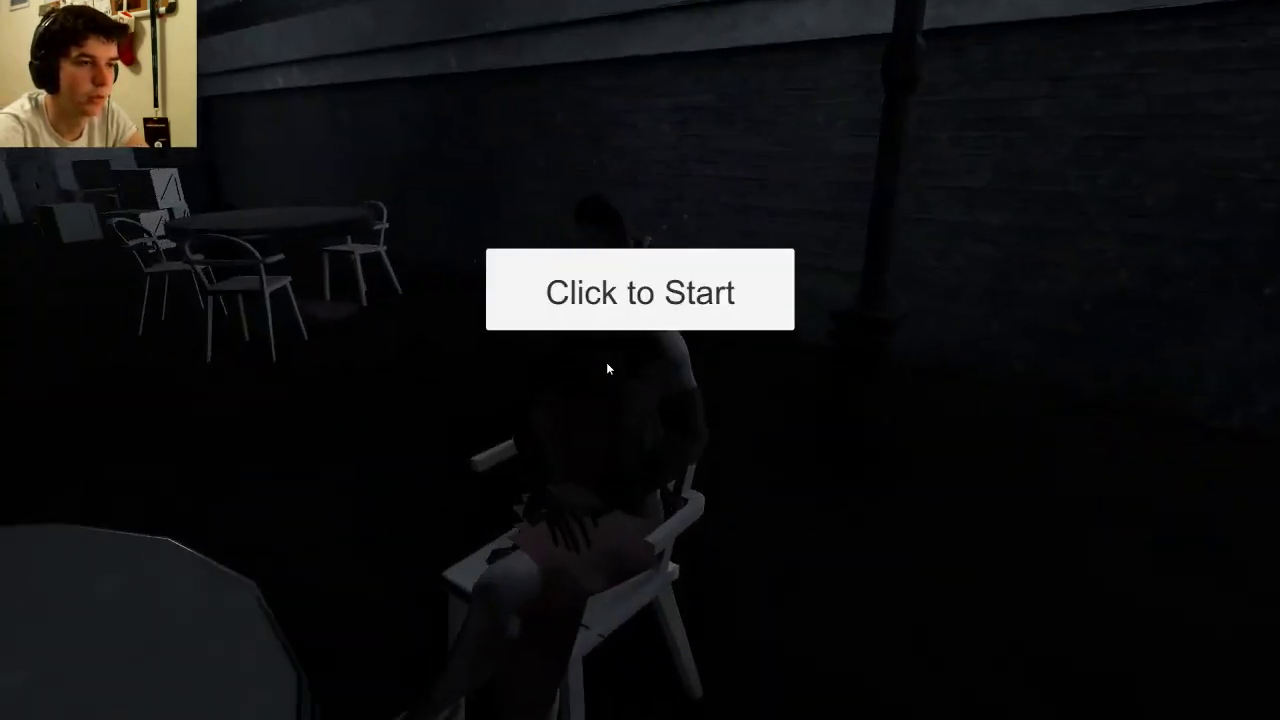
click(609, 356)
click(628, 289)
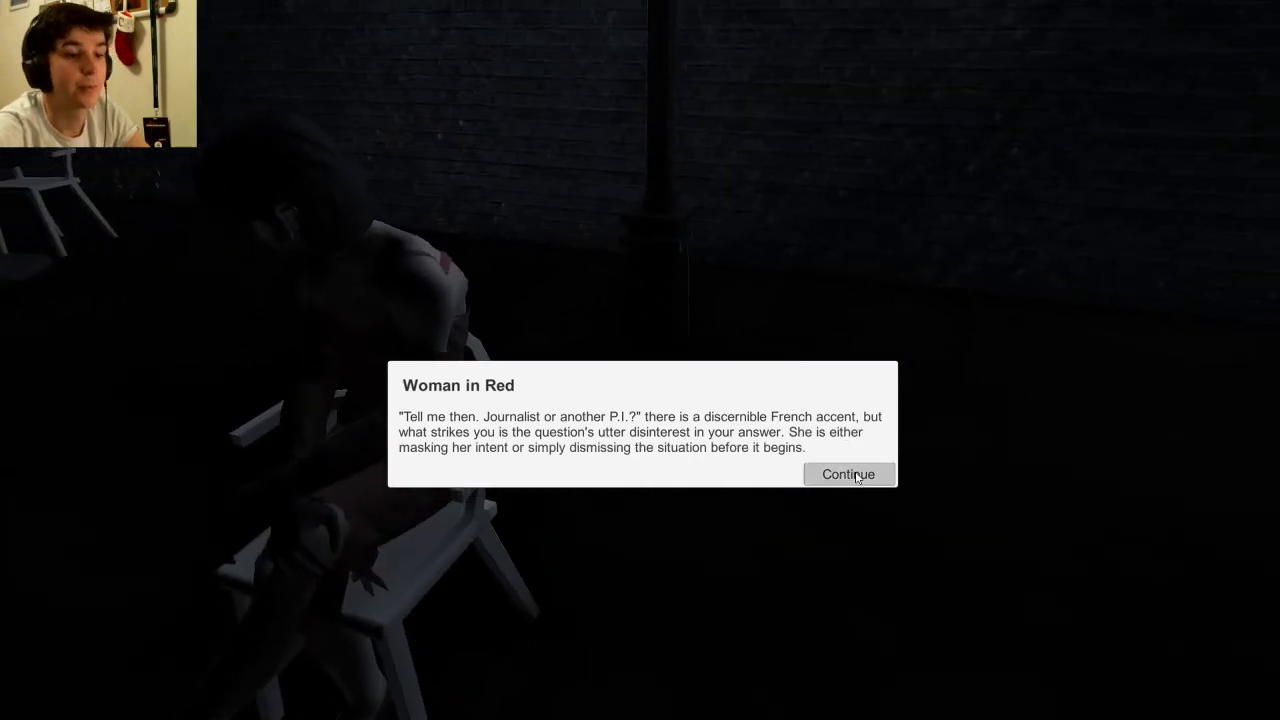
Continue through four introduction lines to reach the dead-man and what-she-heard questions
click(848, 474)
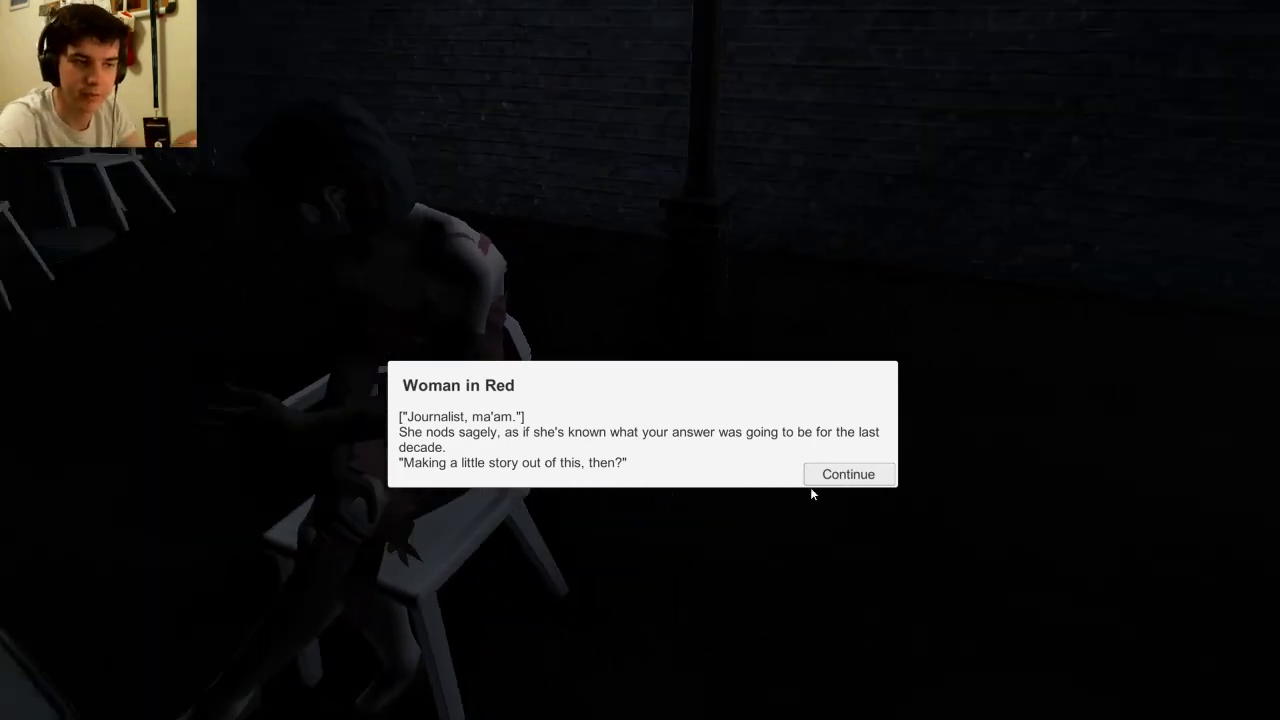
click(841, 479)
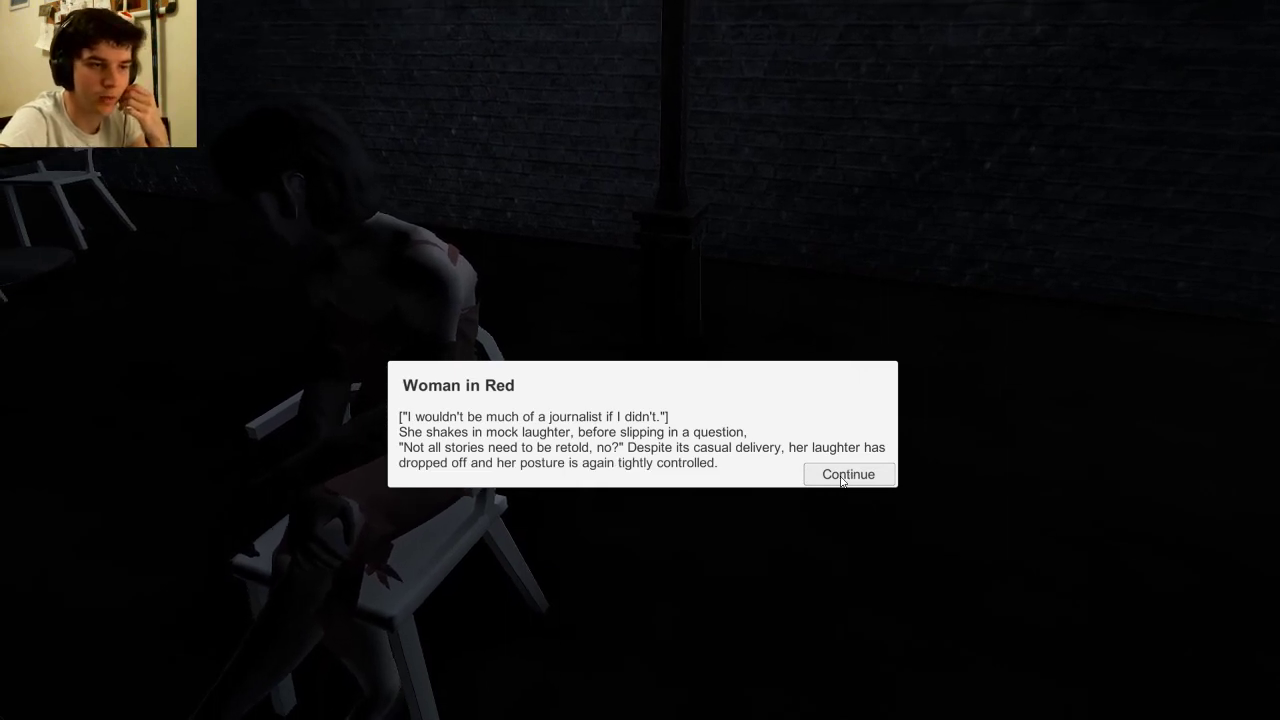
click(841, 479)
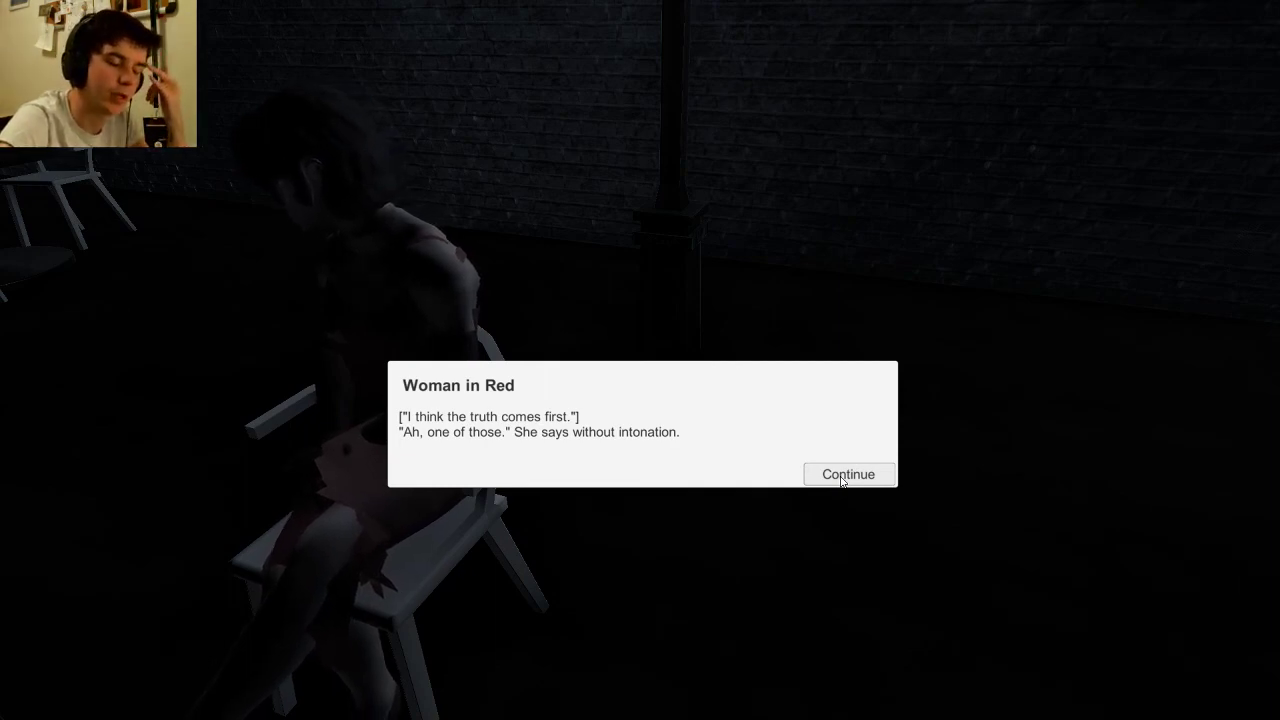
click(844, 479)
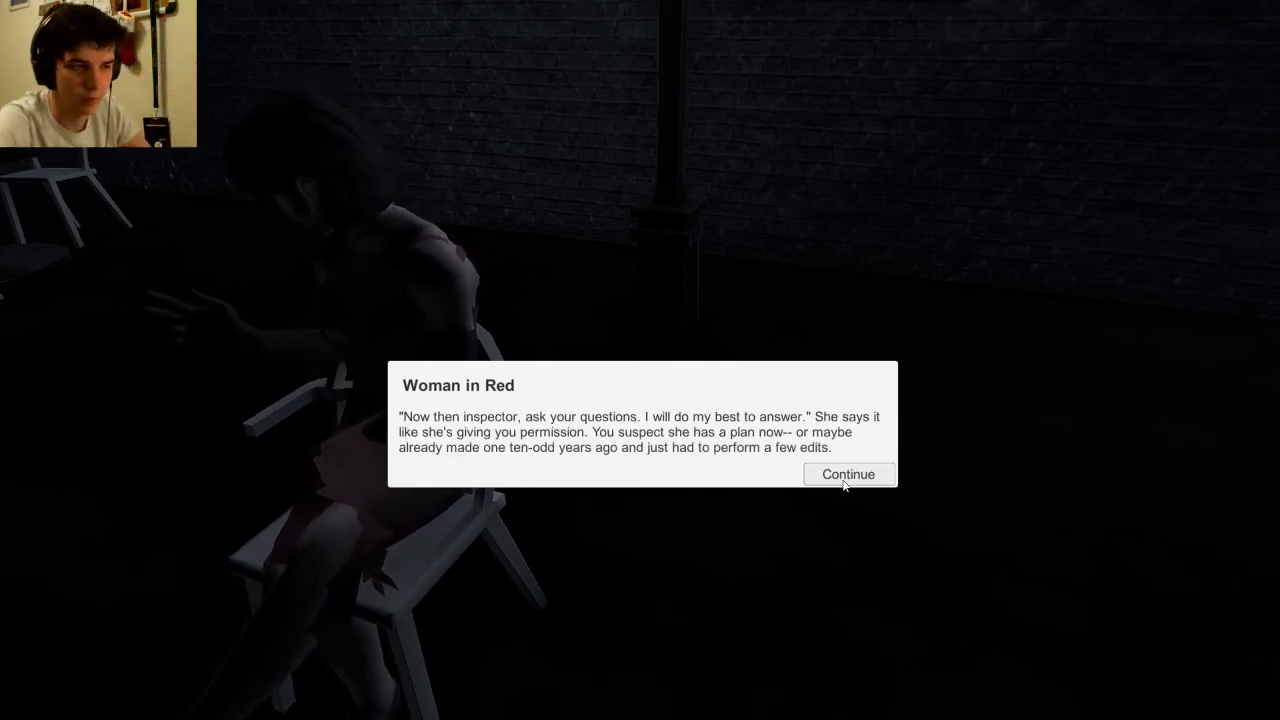
mouse_move(851, 483)
mouse_down()
mouse_move(270, 279)
mouse_move(600, 400)
mouse_up()
Finish her introduction and ask who the dead man is
click(874, 484)
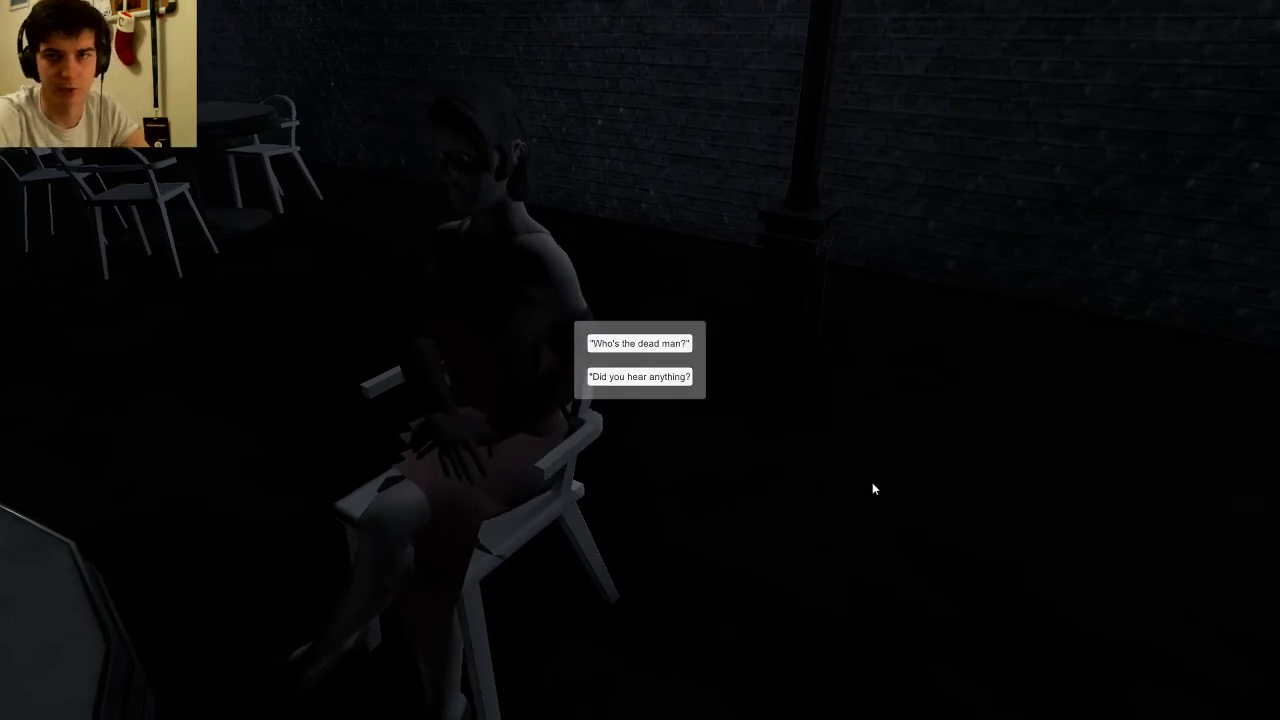
mouse_move(870, 482)
mouse_down()
mouse_move(660, 348)
mouse_move(867, 480)
mouse_up()
click(660, 345)
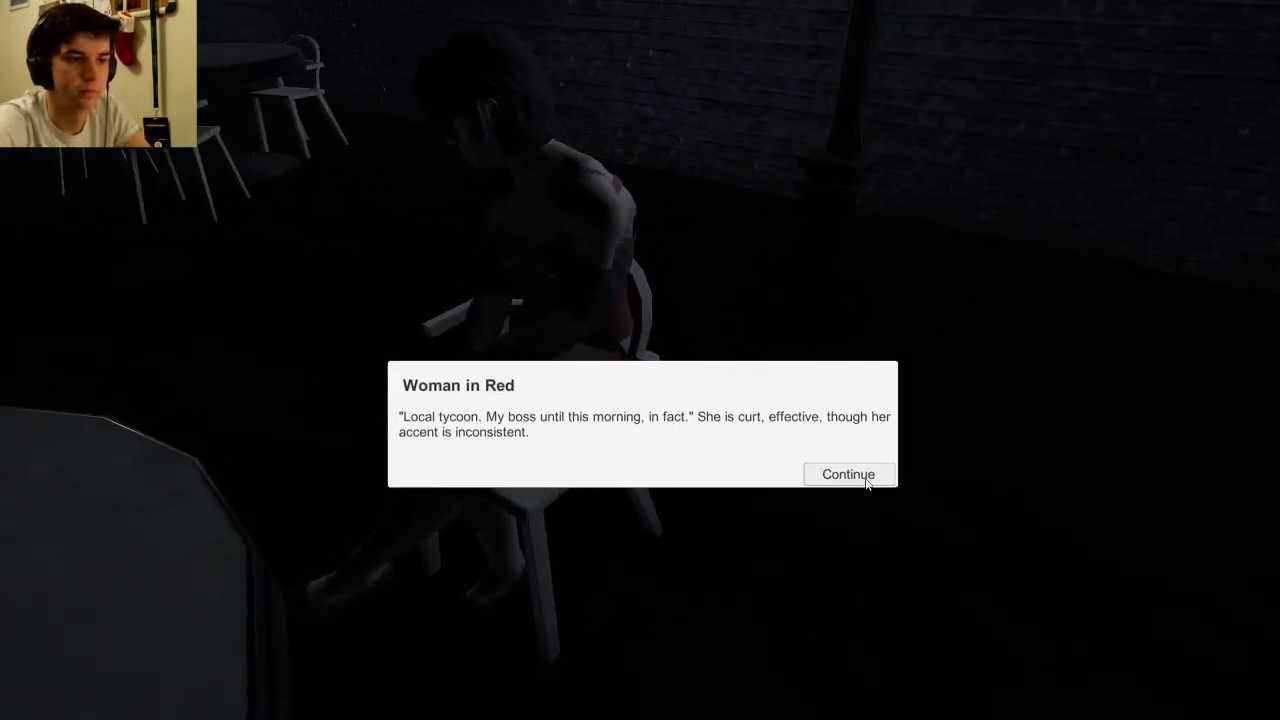
click(867, 480)
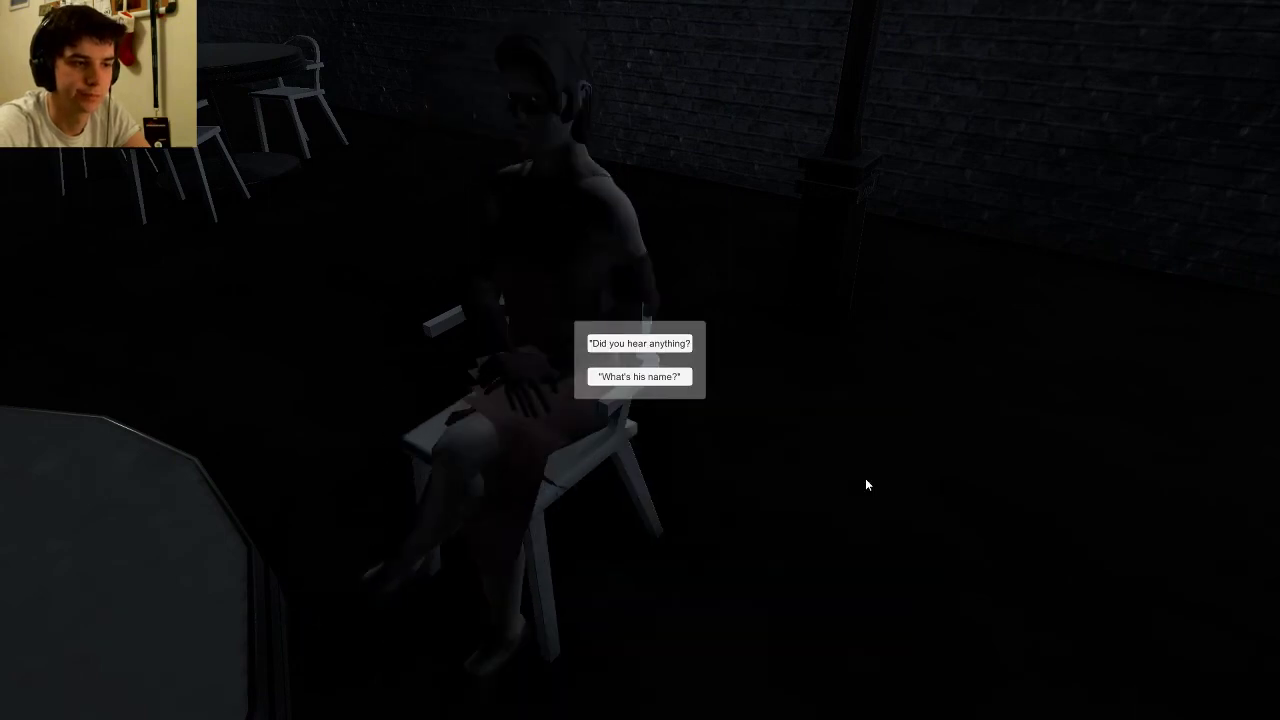
drag(865, 478, 660, 370)
Ask the next question, continue through her replies, and choose [Run out of questions]
click(640, 365)
drag(700, 423, 870, 491)
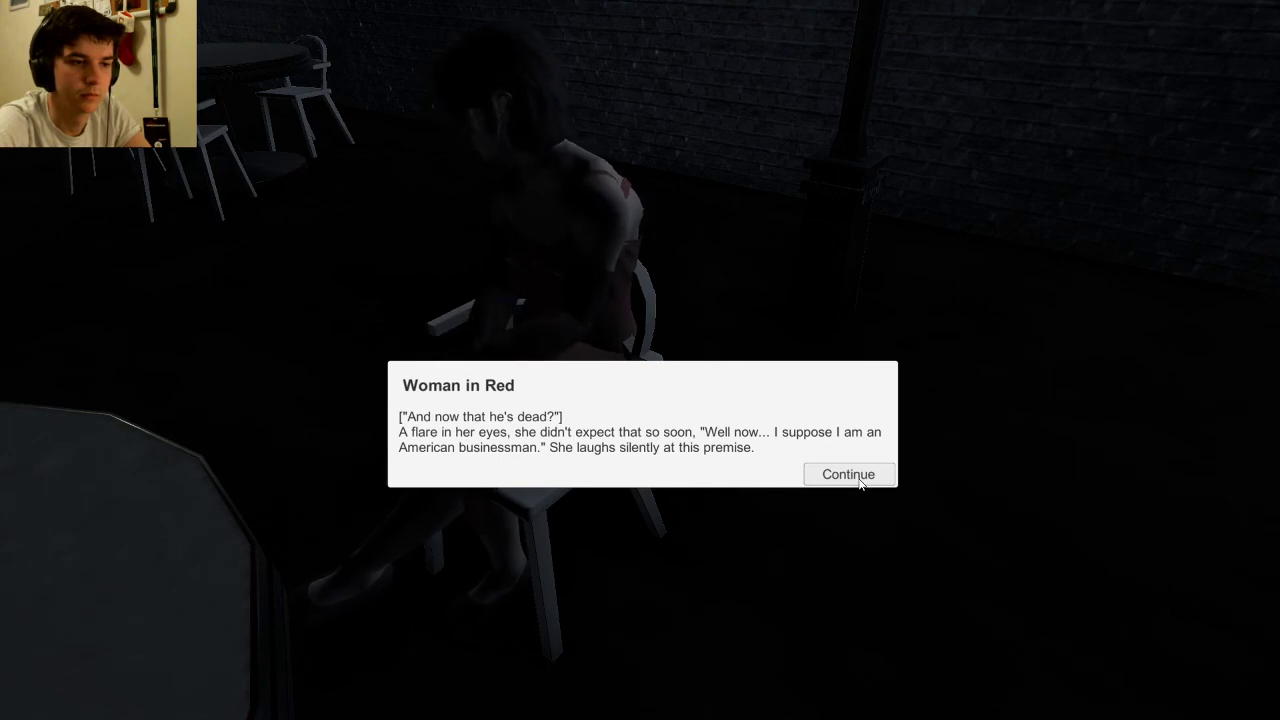
click(860, 480)
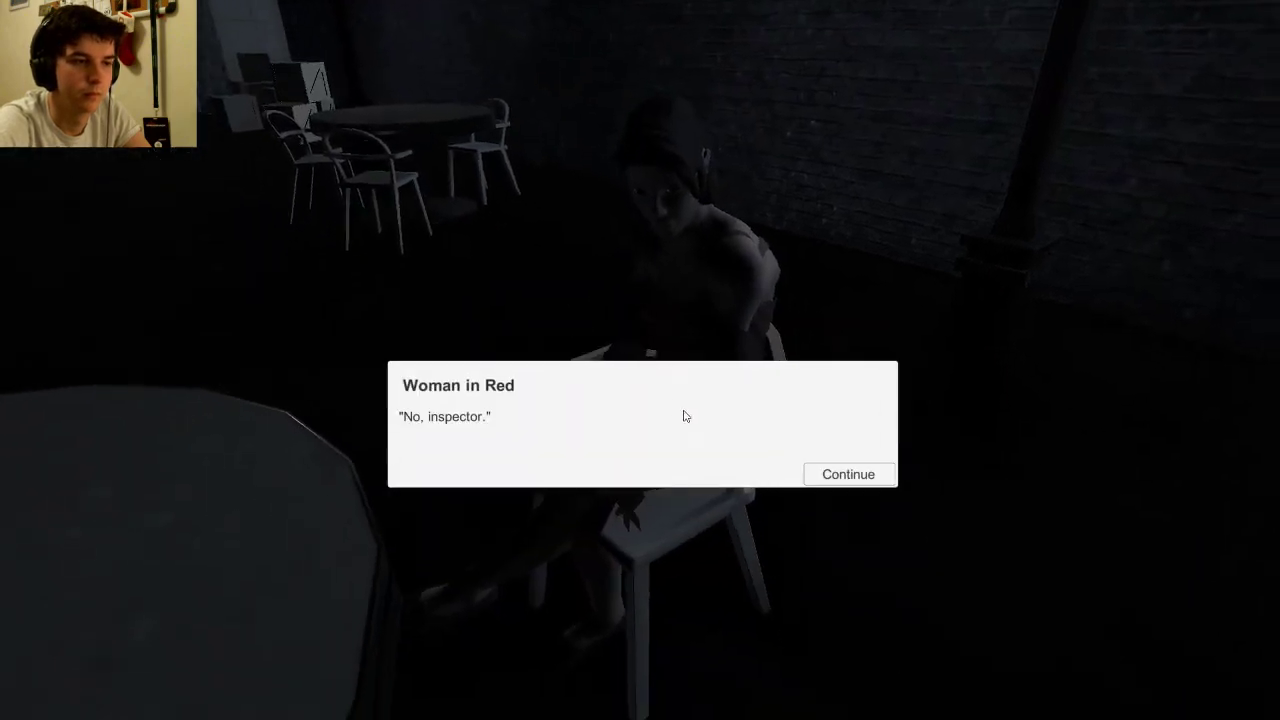
click(848, 474)
click(640, 360)
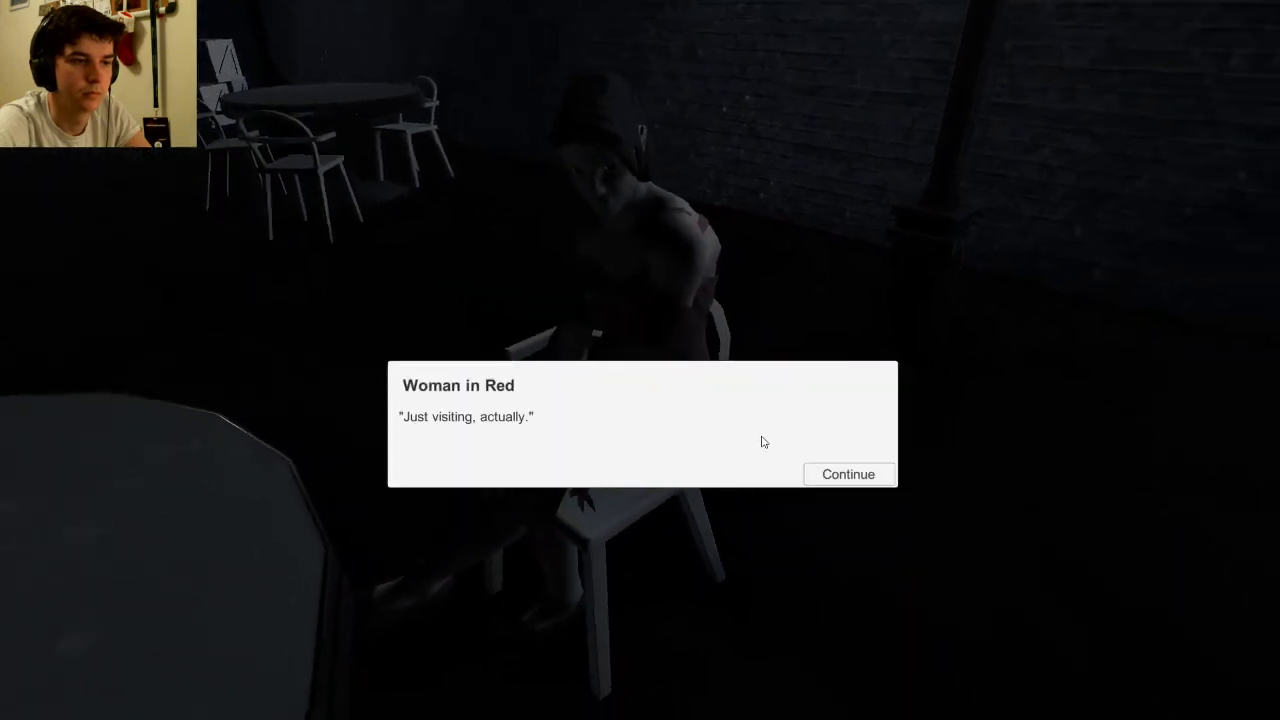
click(848, 474)
click(688, 408)
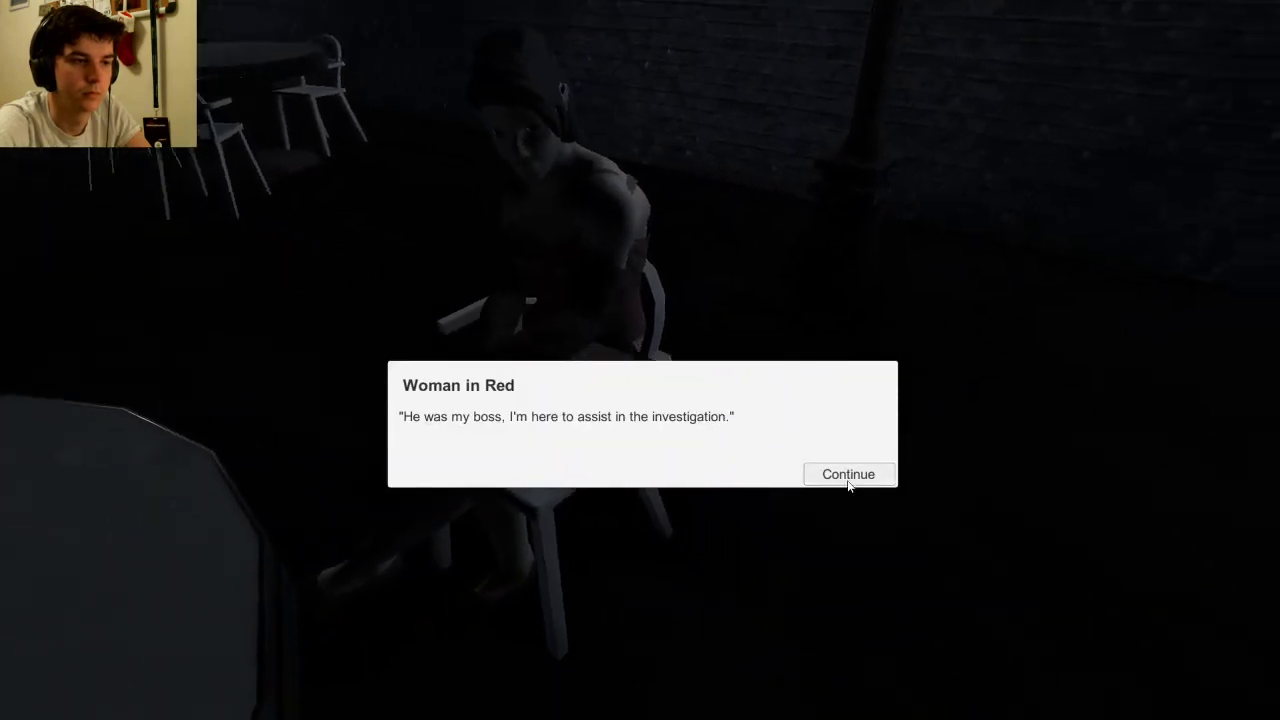
click(862, 476)
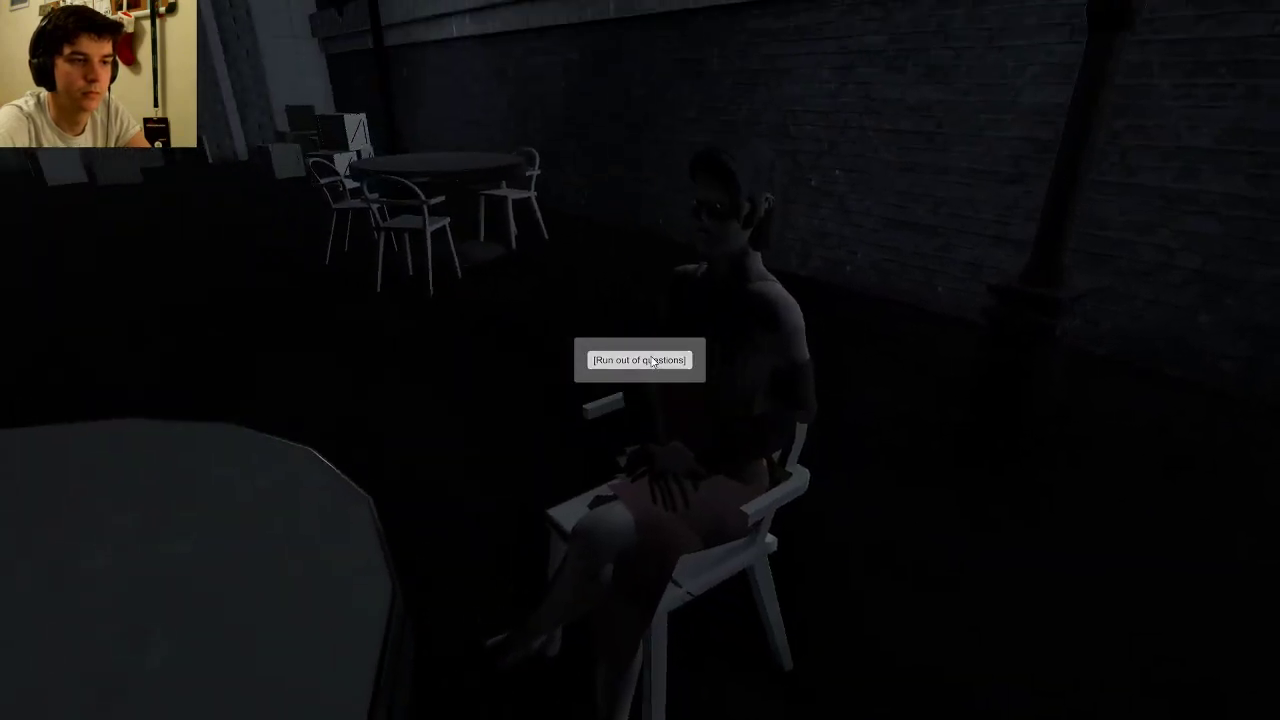
click(640, 365)
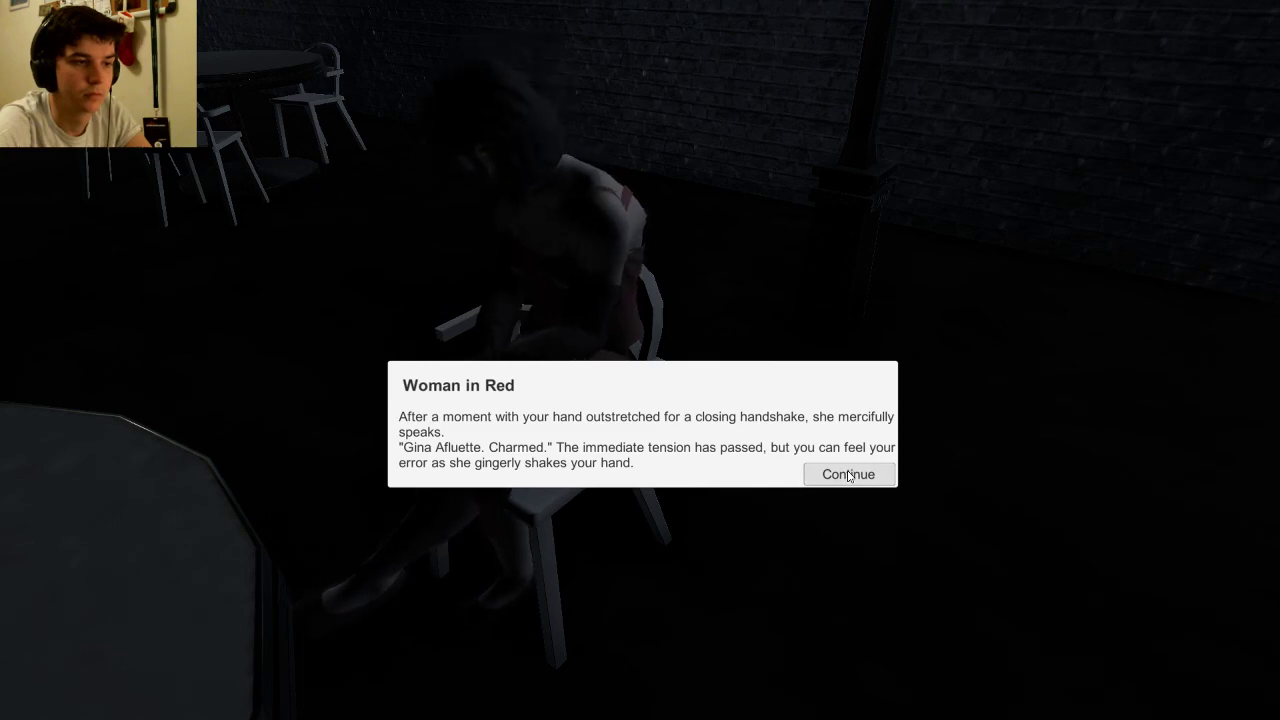
Close Gina's final dialogue line and toggle the camera viewfinder
click(849, 475)
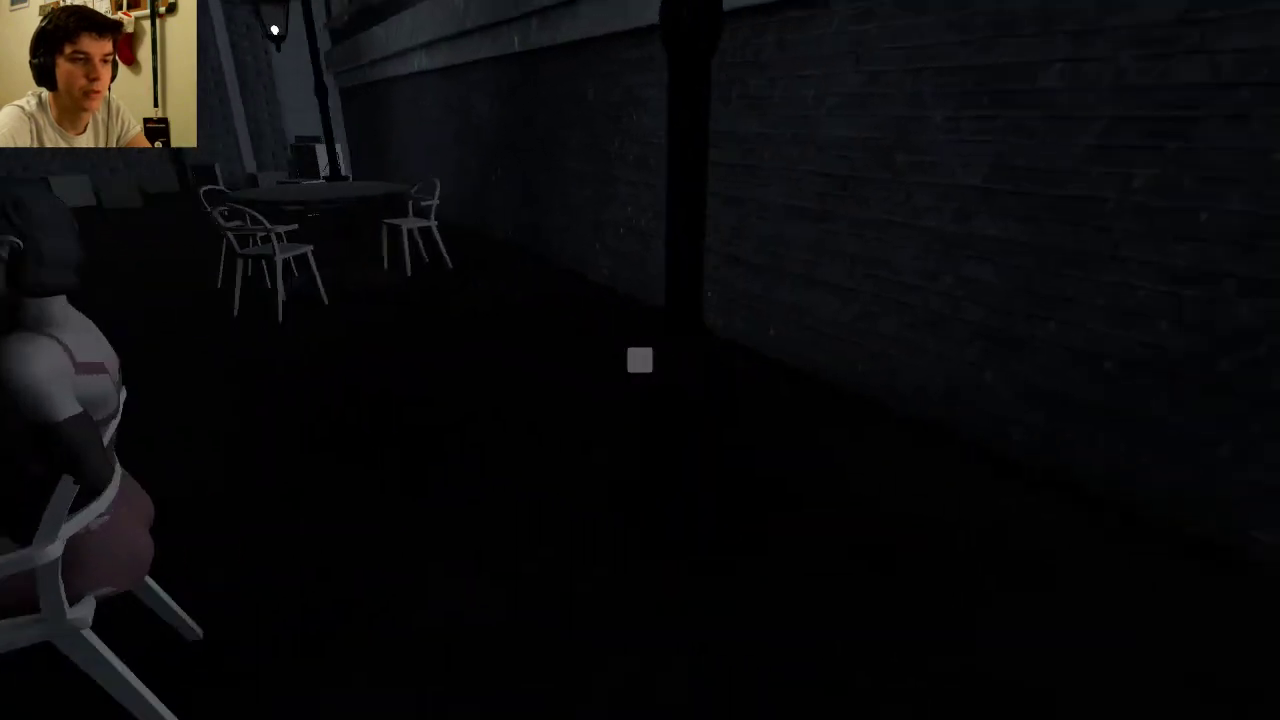
right_click(640, 360)
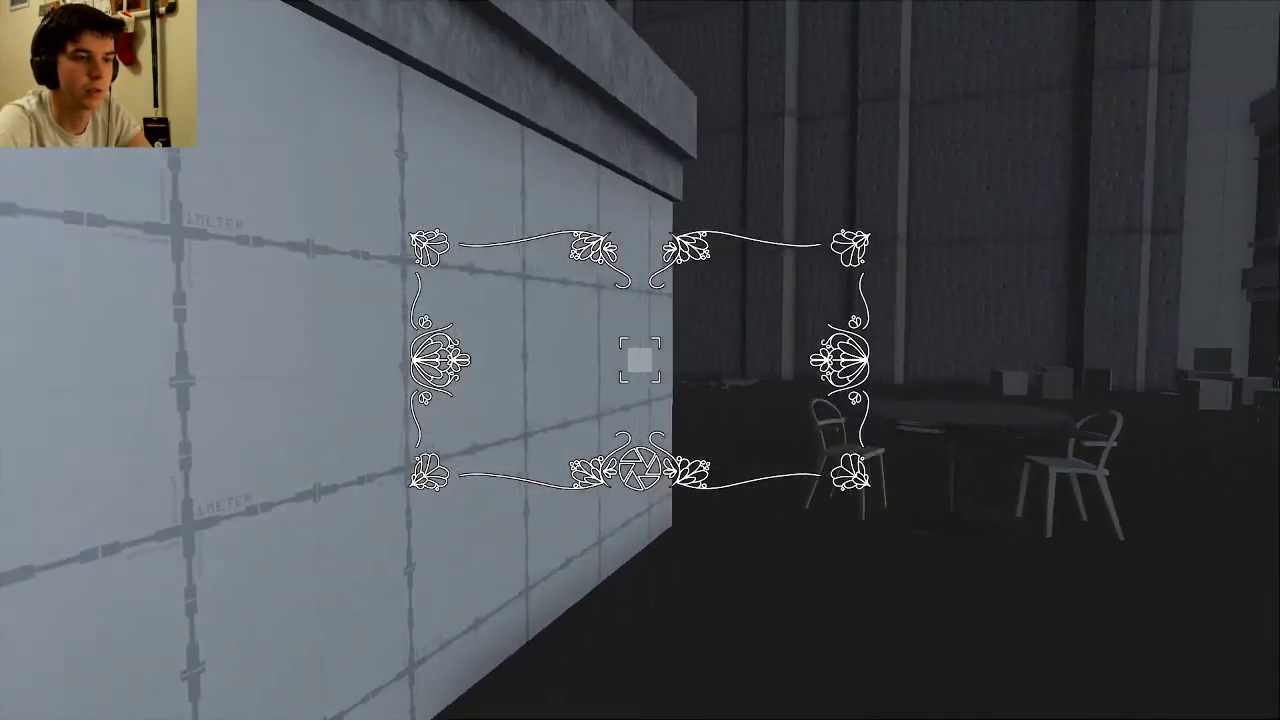
right_click(640, 360)
Walk across the courtyard toward the ladder building, toggling the camera and opening the journal
key(w)
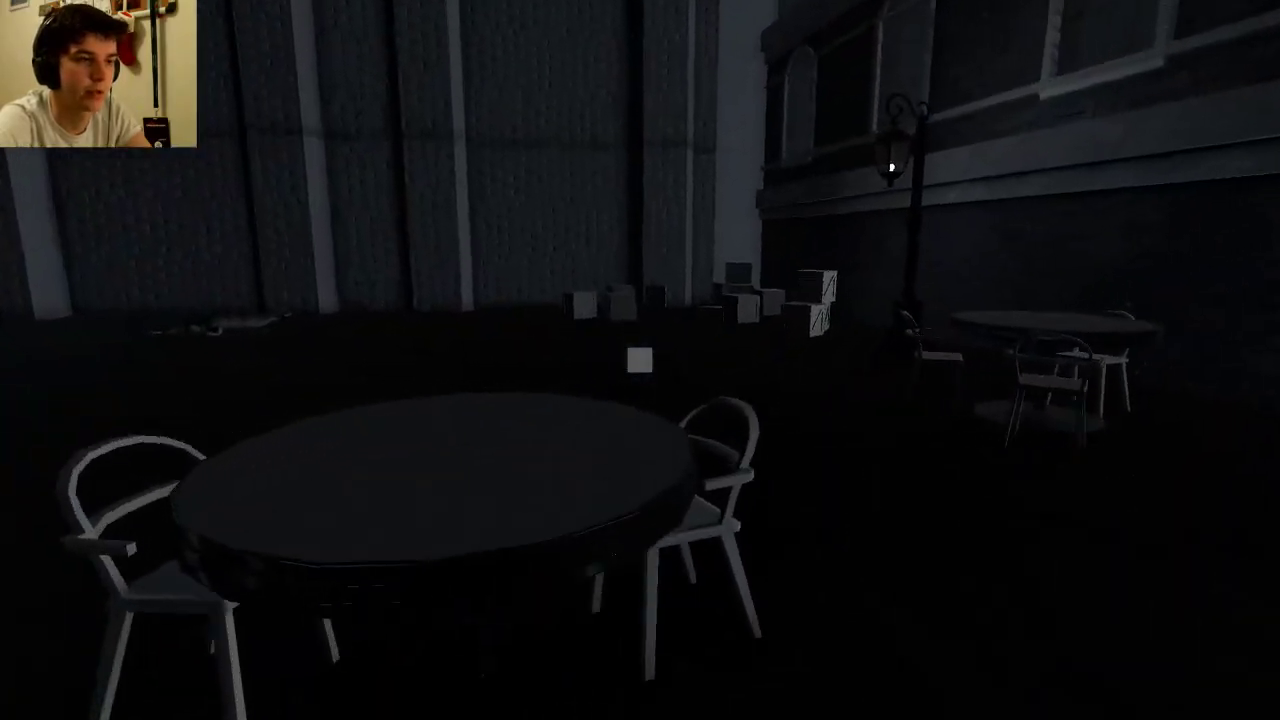
right_click(640, 360)
right_click(640, 360)
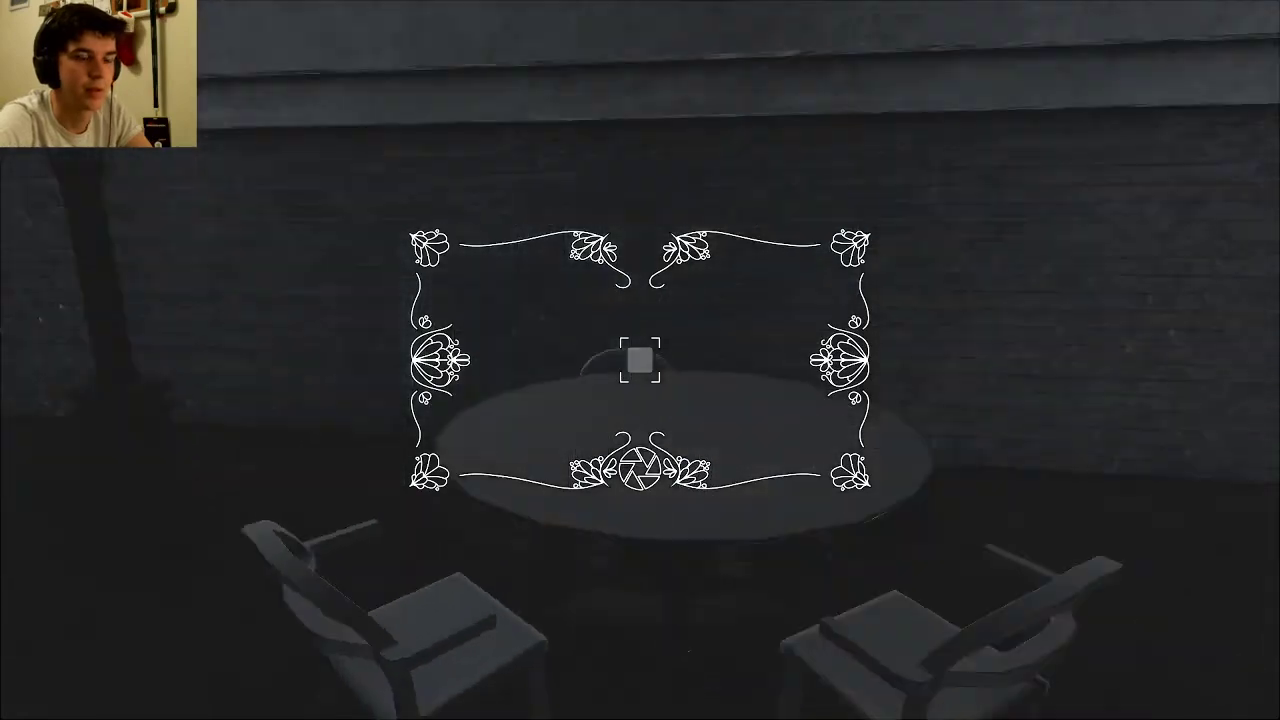
key(w)
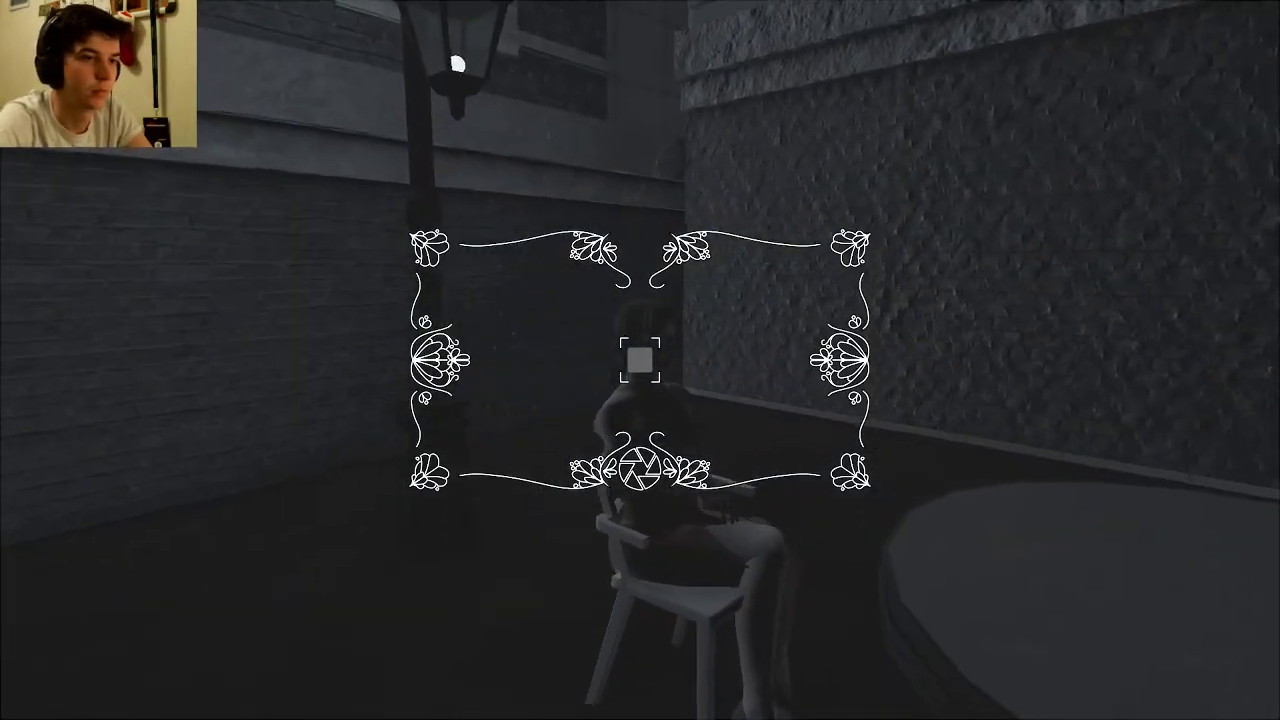
key(w)
key(Tab)
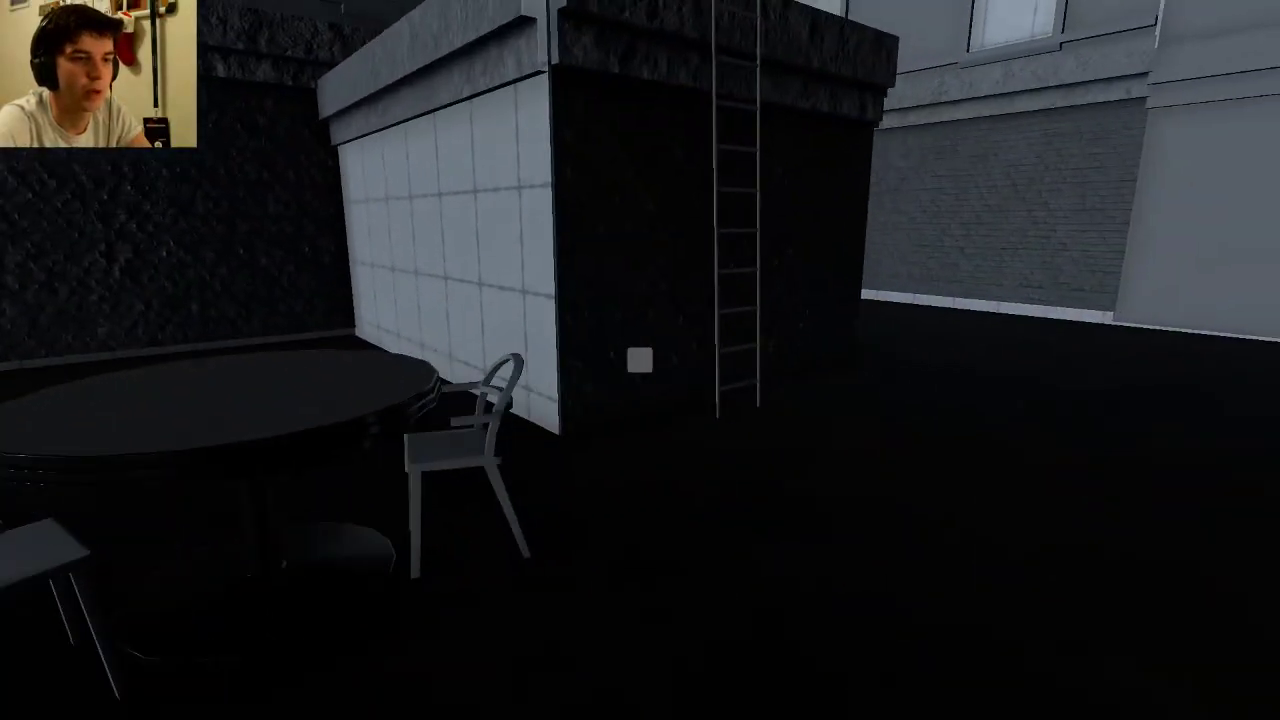
Climb the ladder, cross the crates and frame the box cutter on the tiles
key(w)
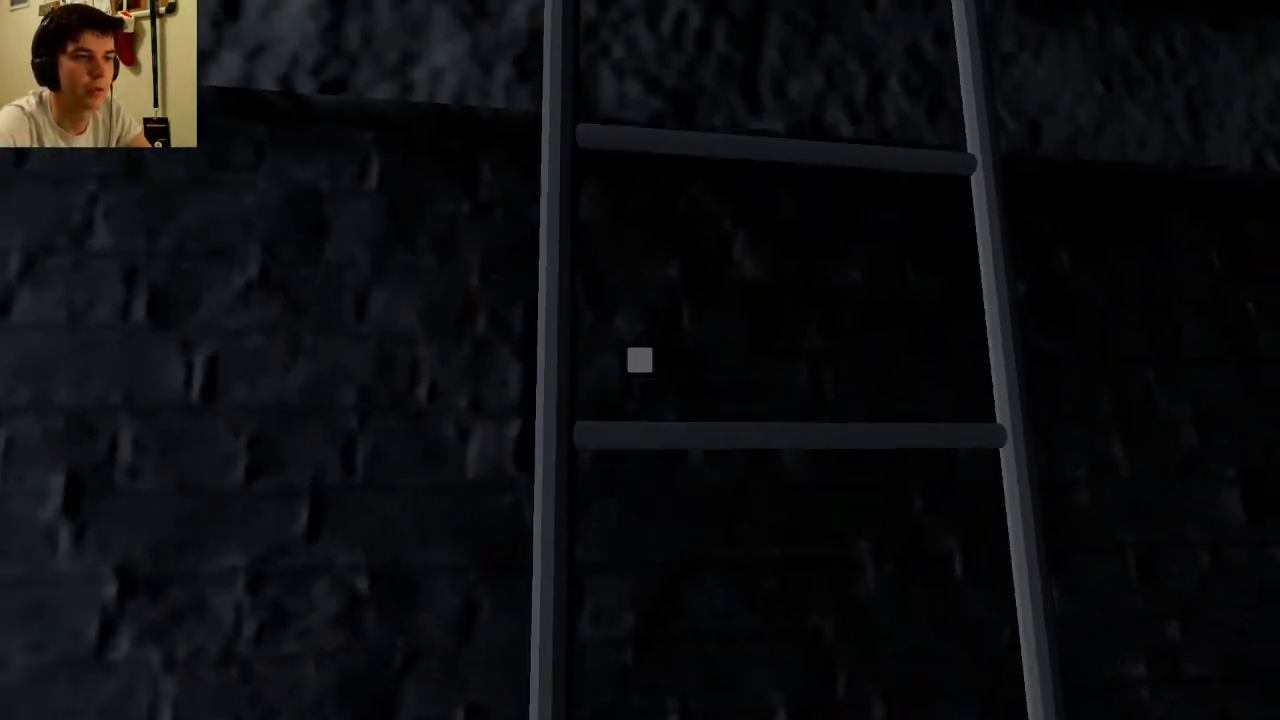
key(w)
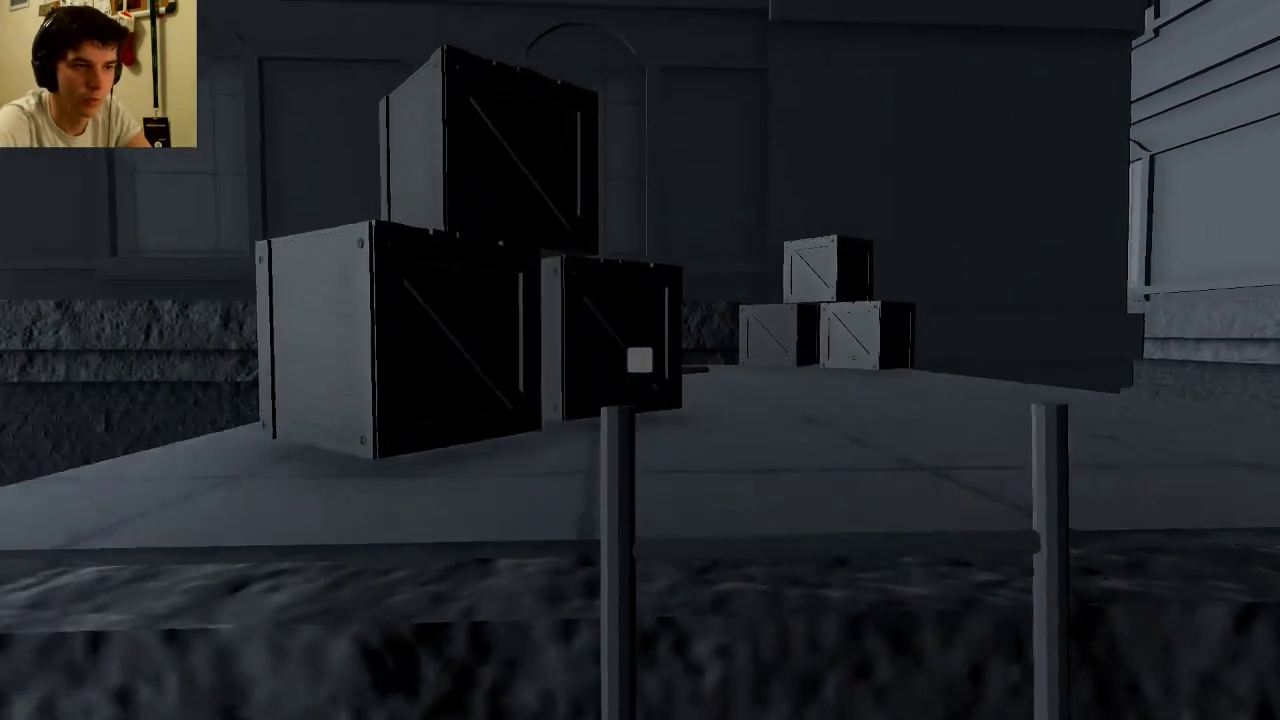
key(w)
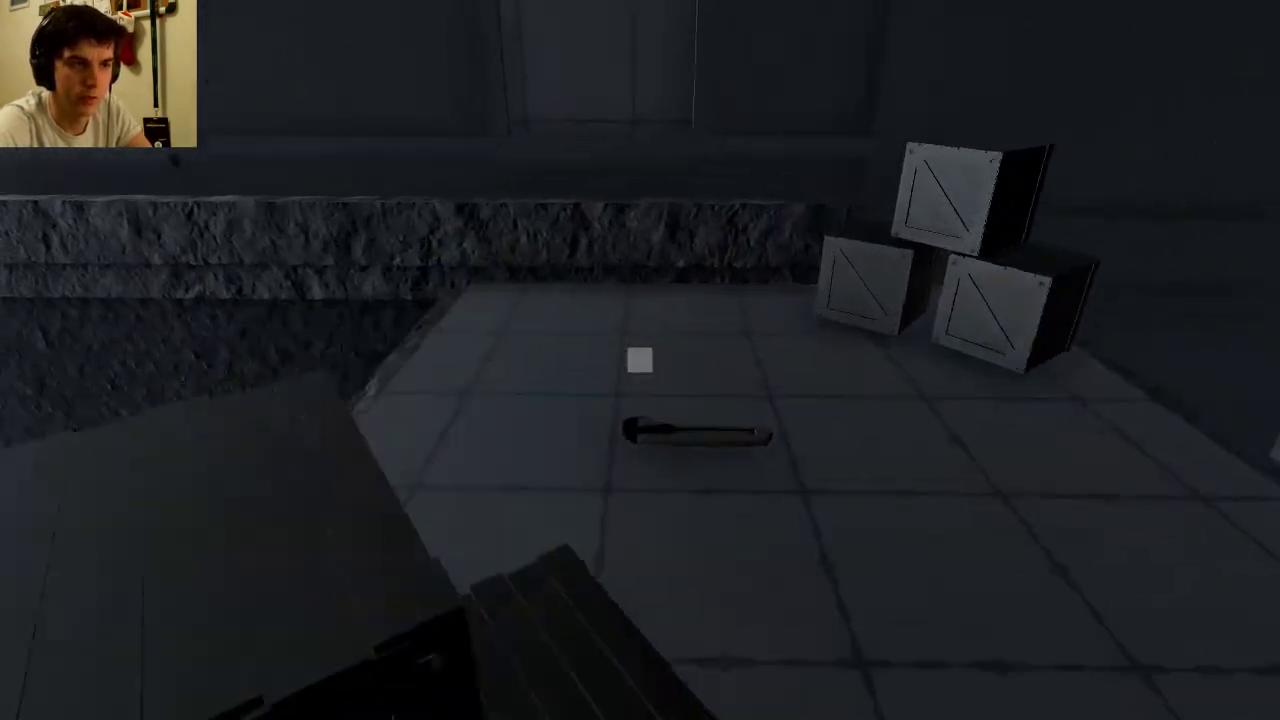
right_click(640, 360)
key(w)
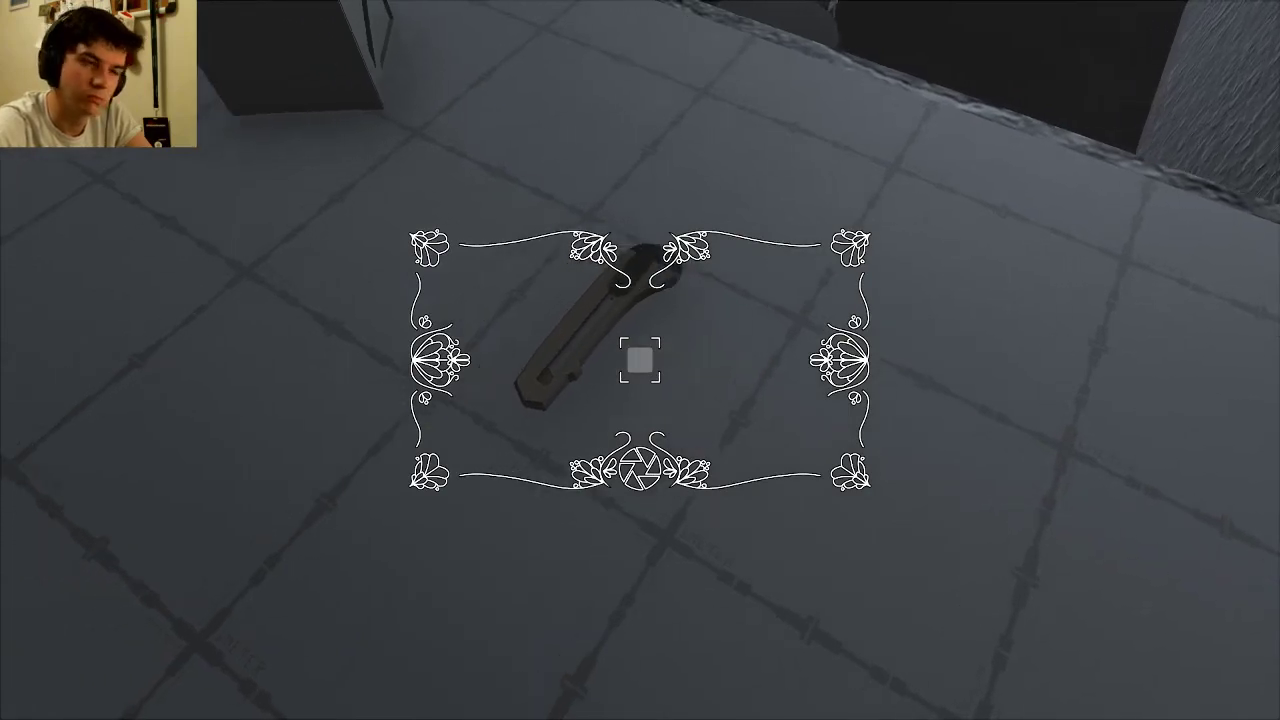
key(w)
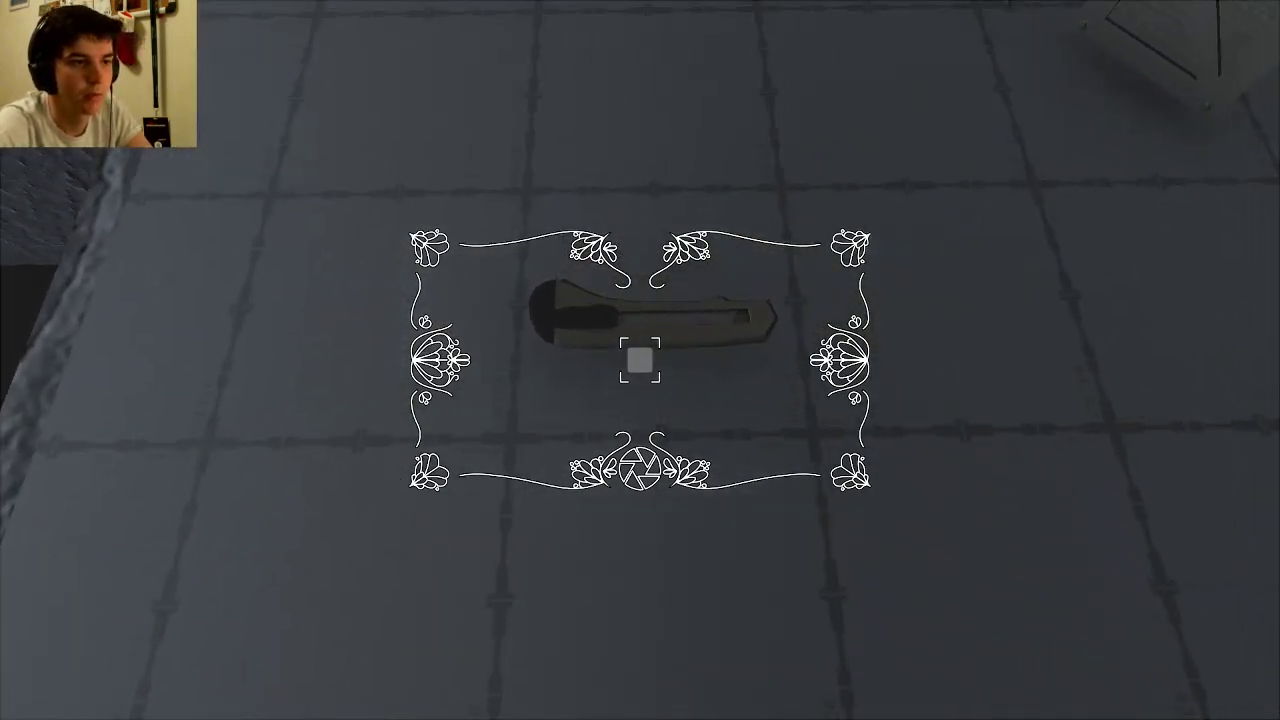
Open and close the case journal to return to the alley beside the rifle
key(Tab)
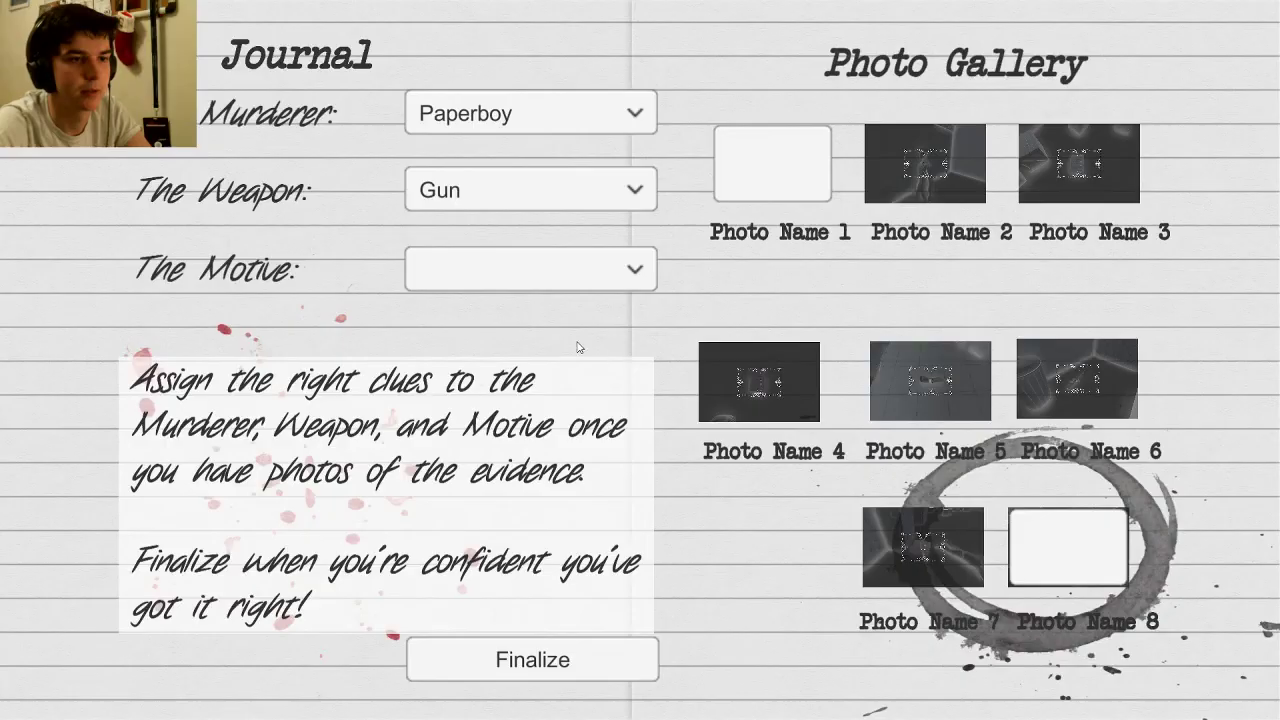
key(Tab)
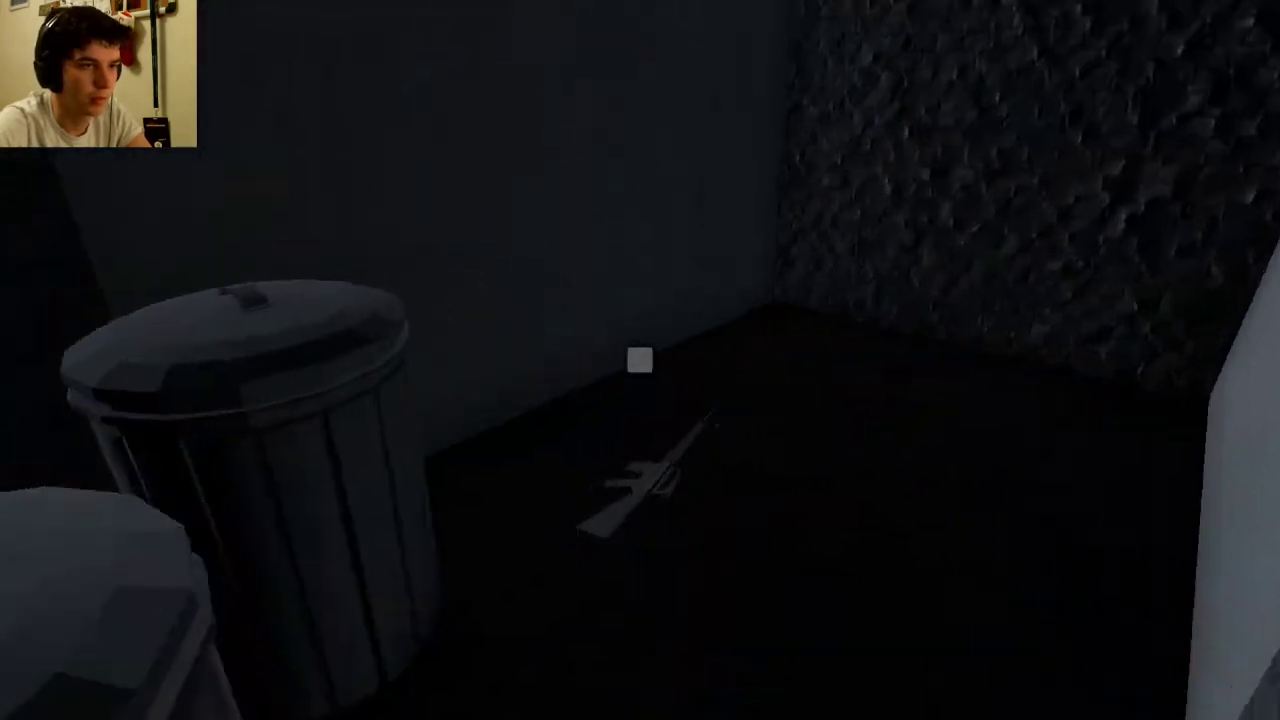
Frame the rifle, then the sky and chimneys, and check the case journal
right_click(640, 360)
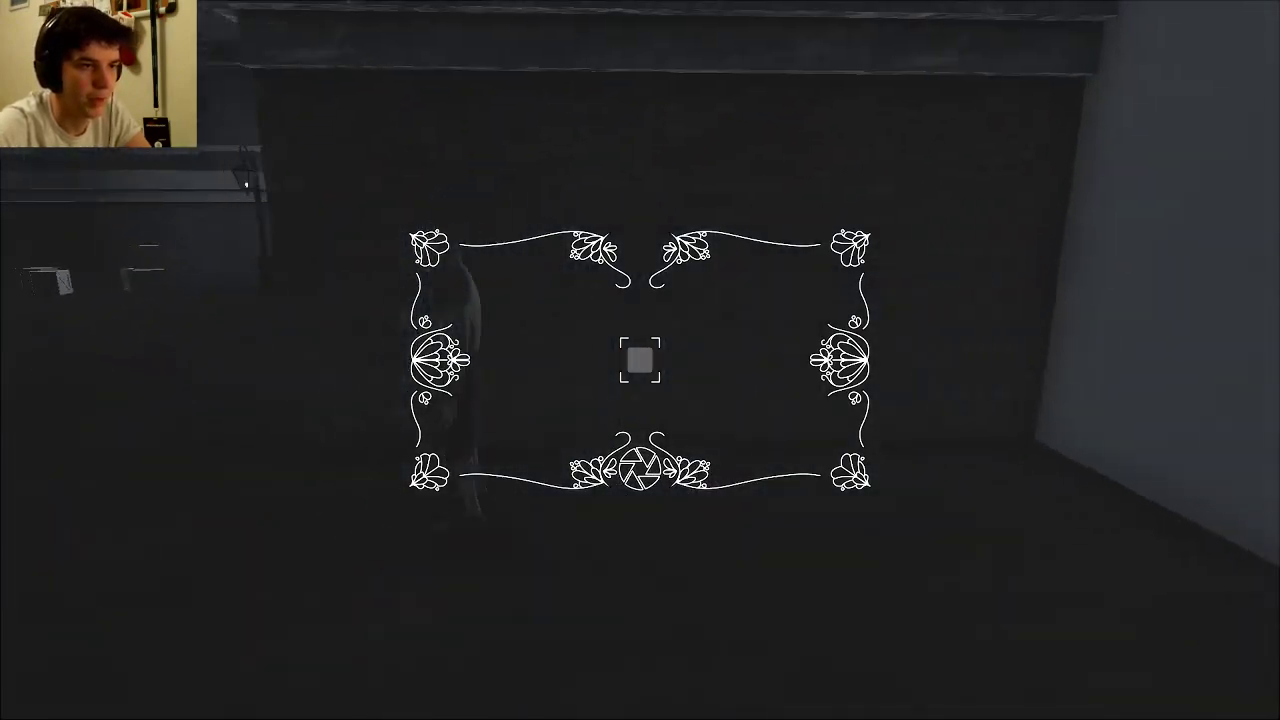
right_click(640, 360)
right_click(640, 360)
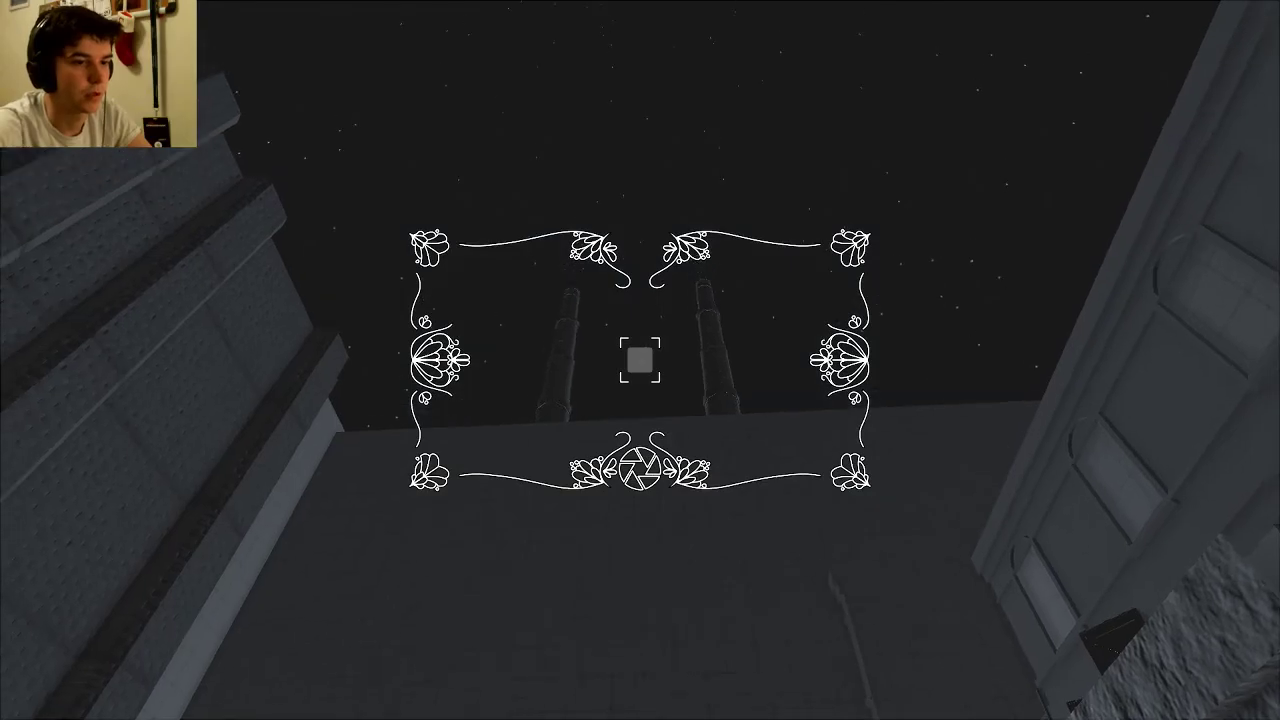
key(Tab)
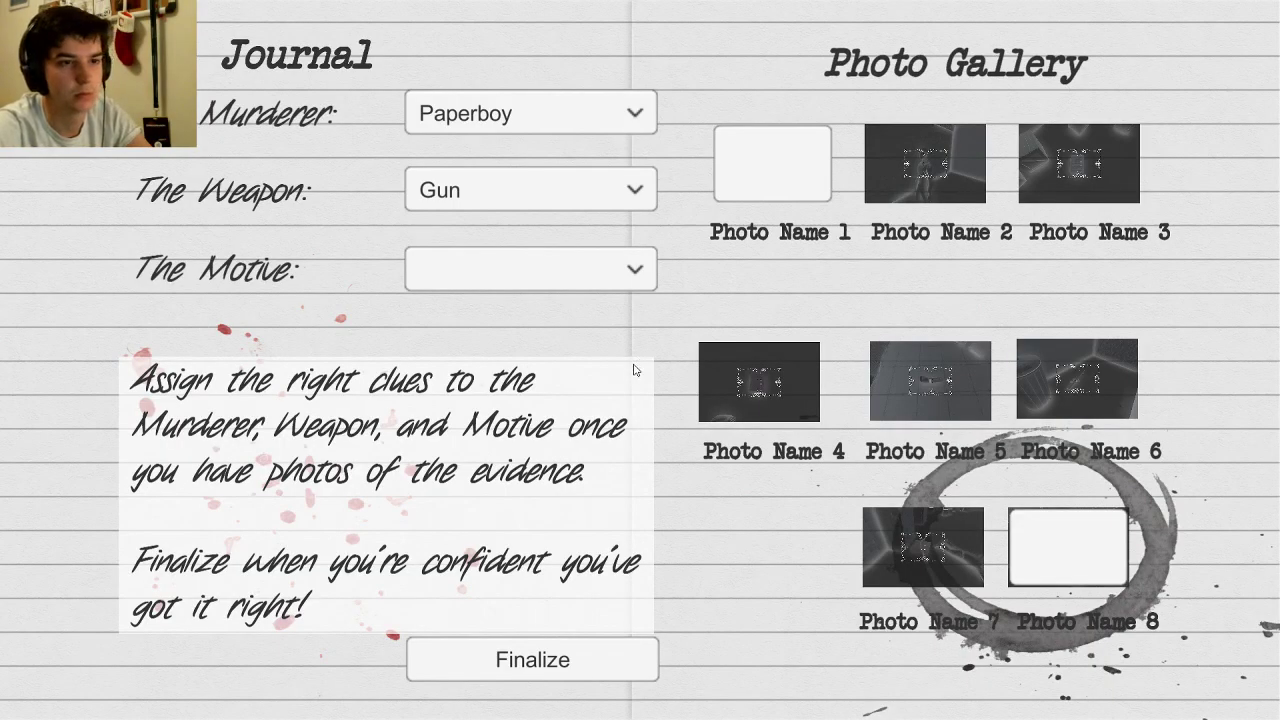
key(Tab)
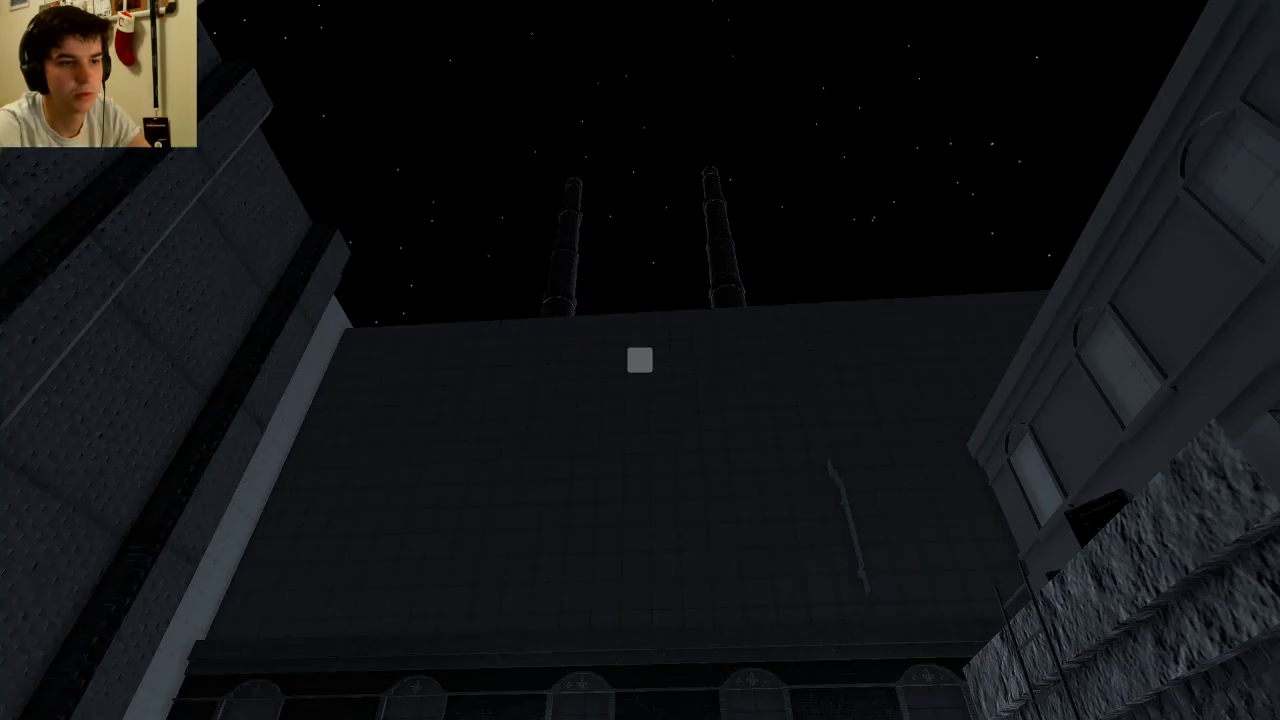
Look around with the camera and end aiming it at the body beside the note
right_click(640, 360)
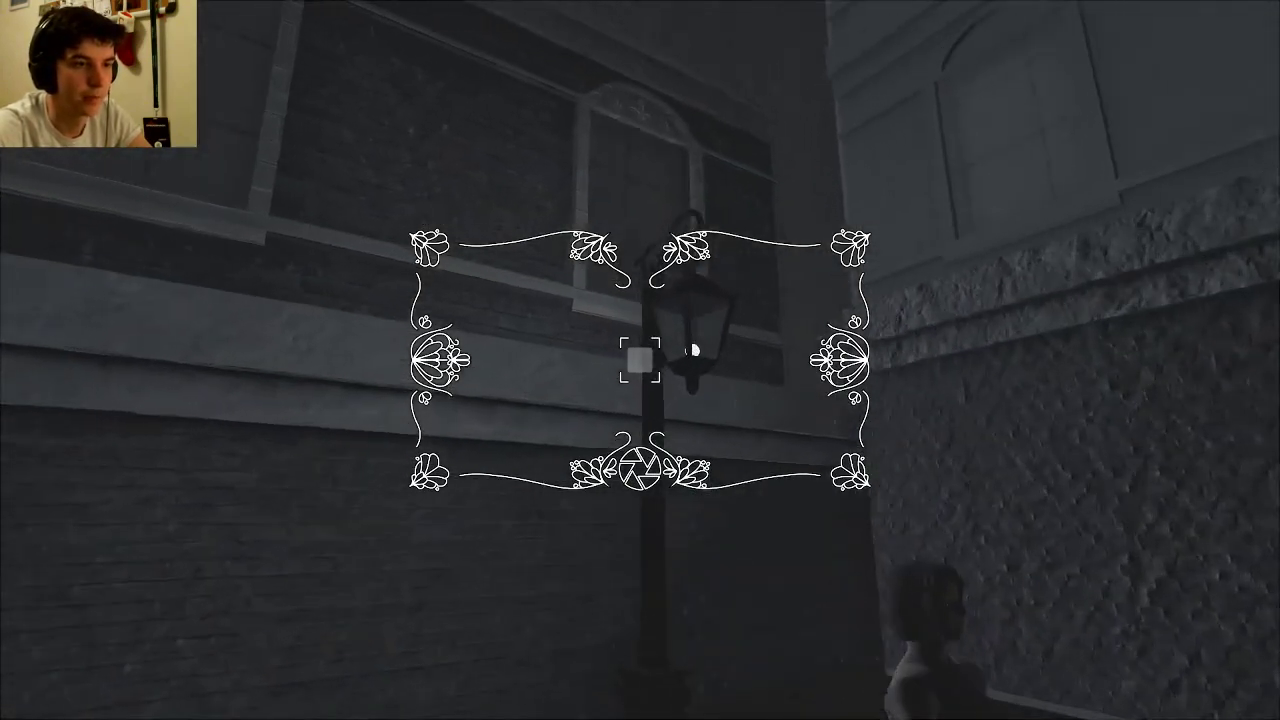
right_click(640, 360)
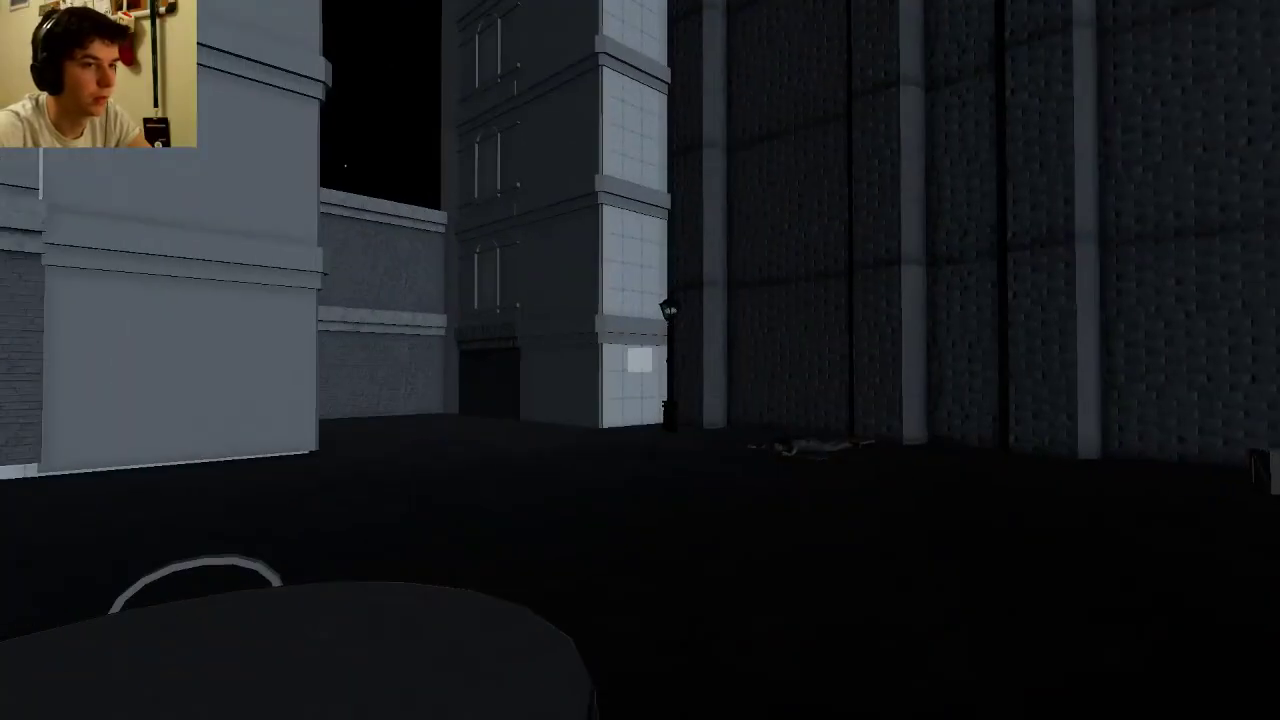
right_click(640, 360)
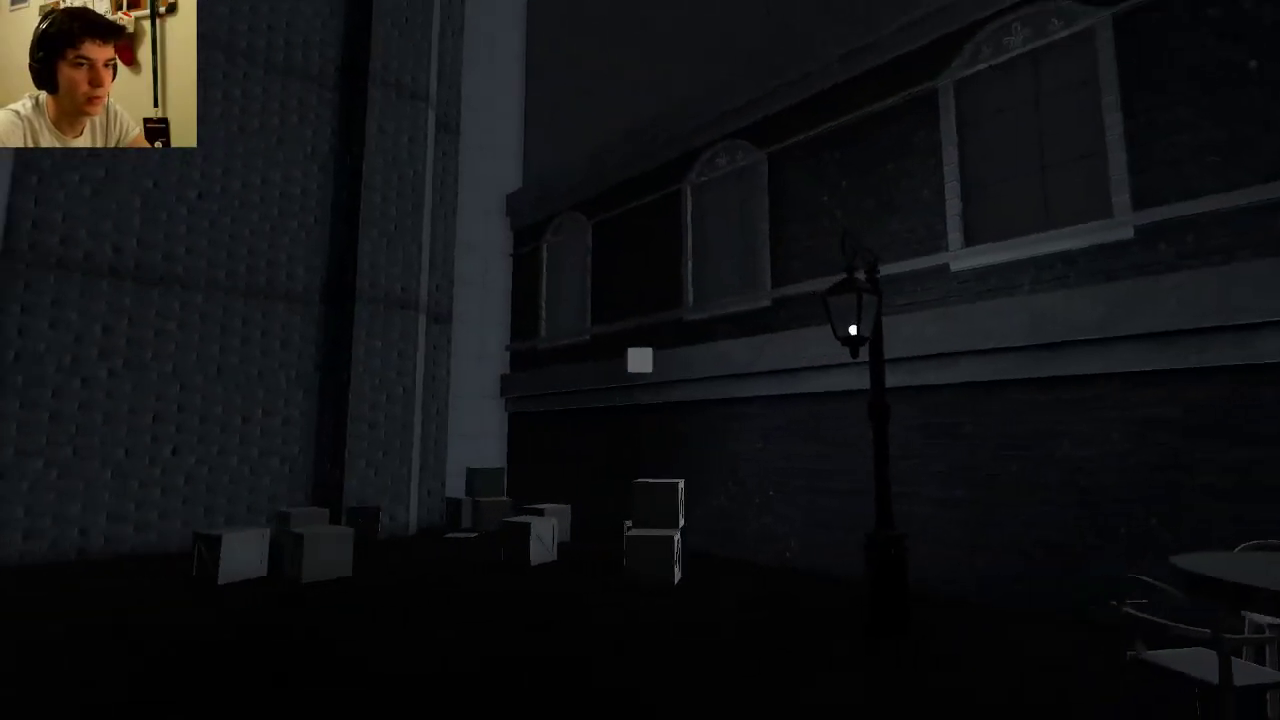
right_click(640, 360)
right_click(640, 360)
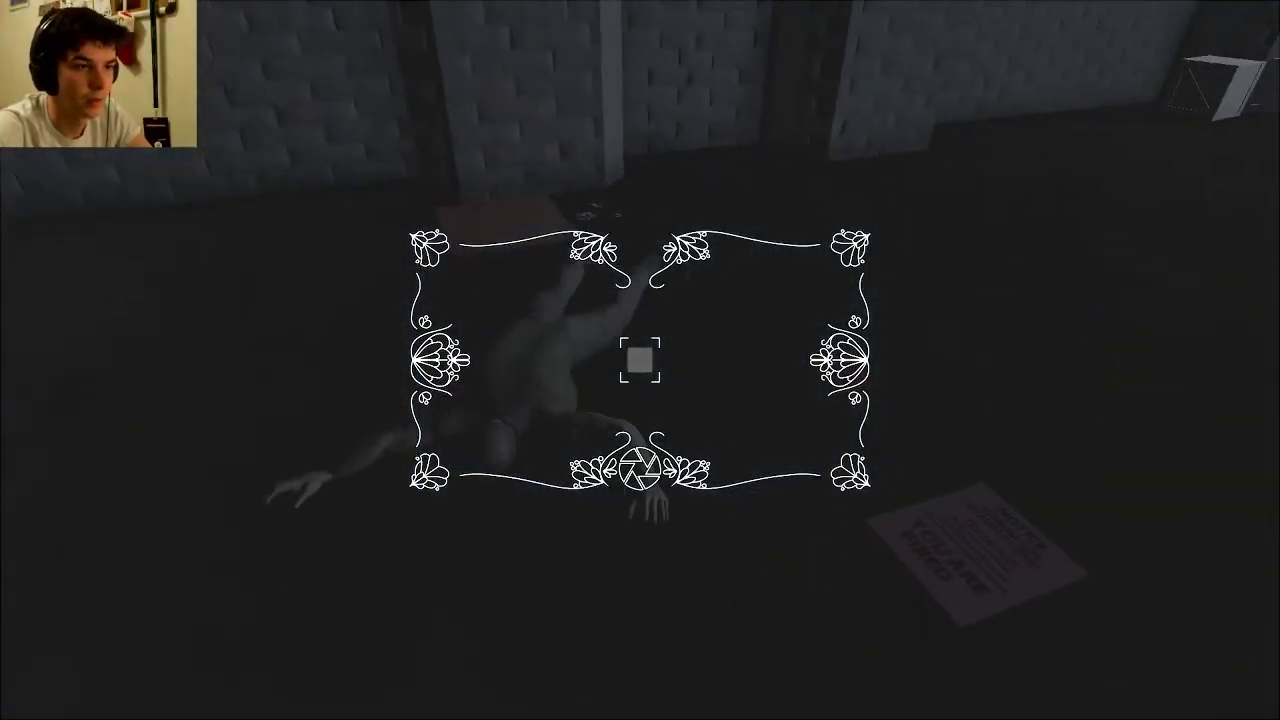
Check the journal gallery to confirm Photo Name 1 holds the body photo
key(Tab)
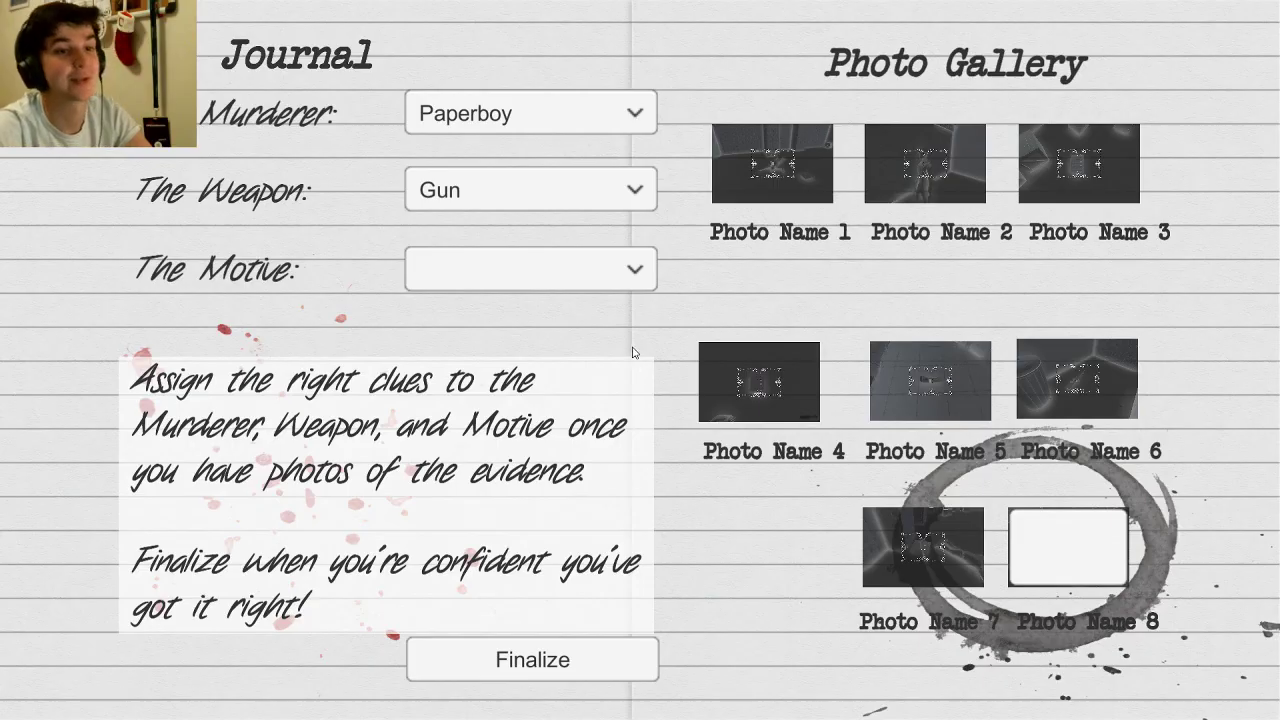
key(Tab)
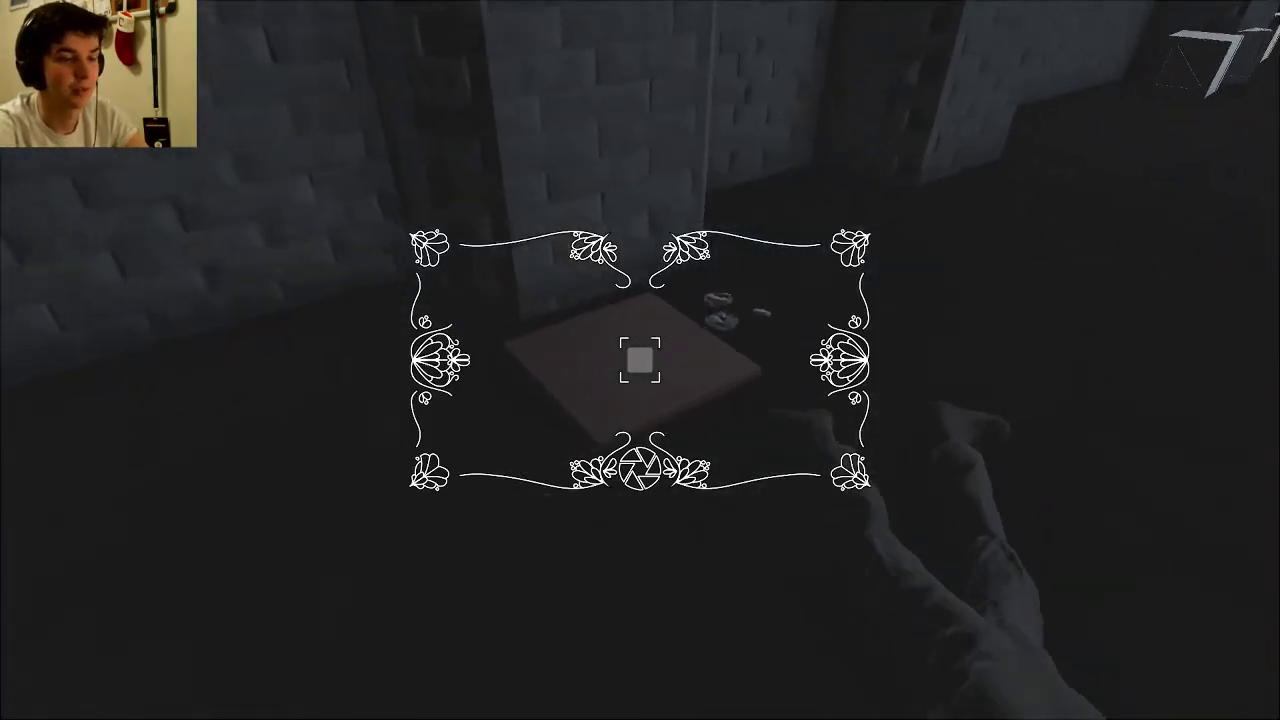
key(Tab)
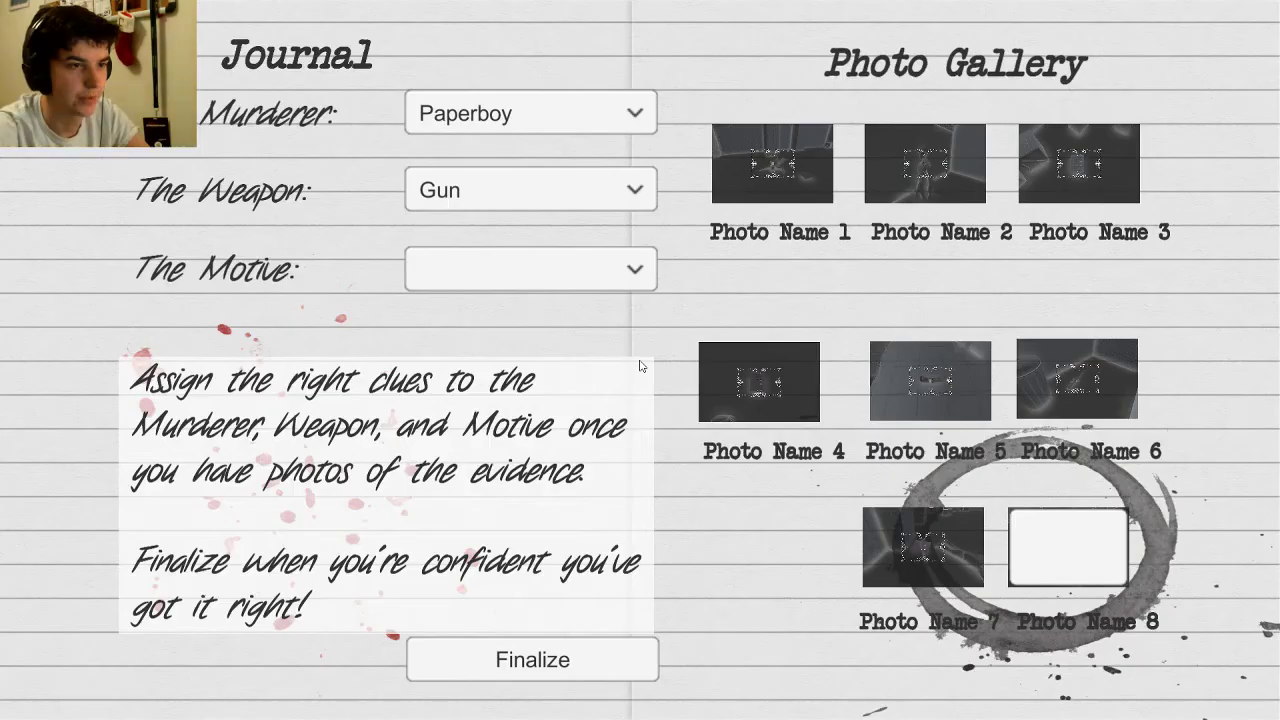
key(Tab)
Frame the note with the camera and review the journal gallery several times
right_click(640, 360)
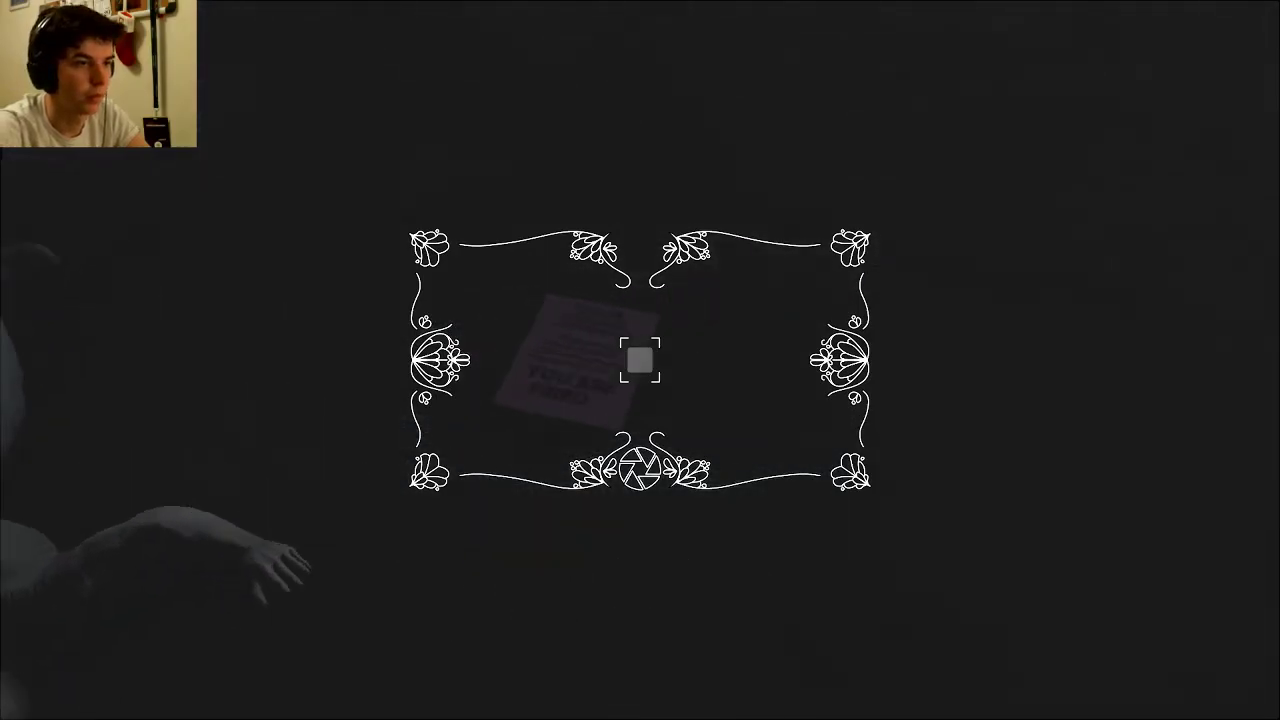
key(Tab)
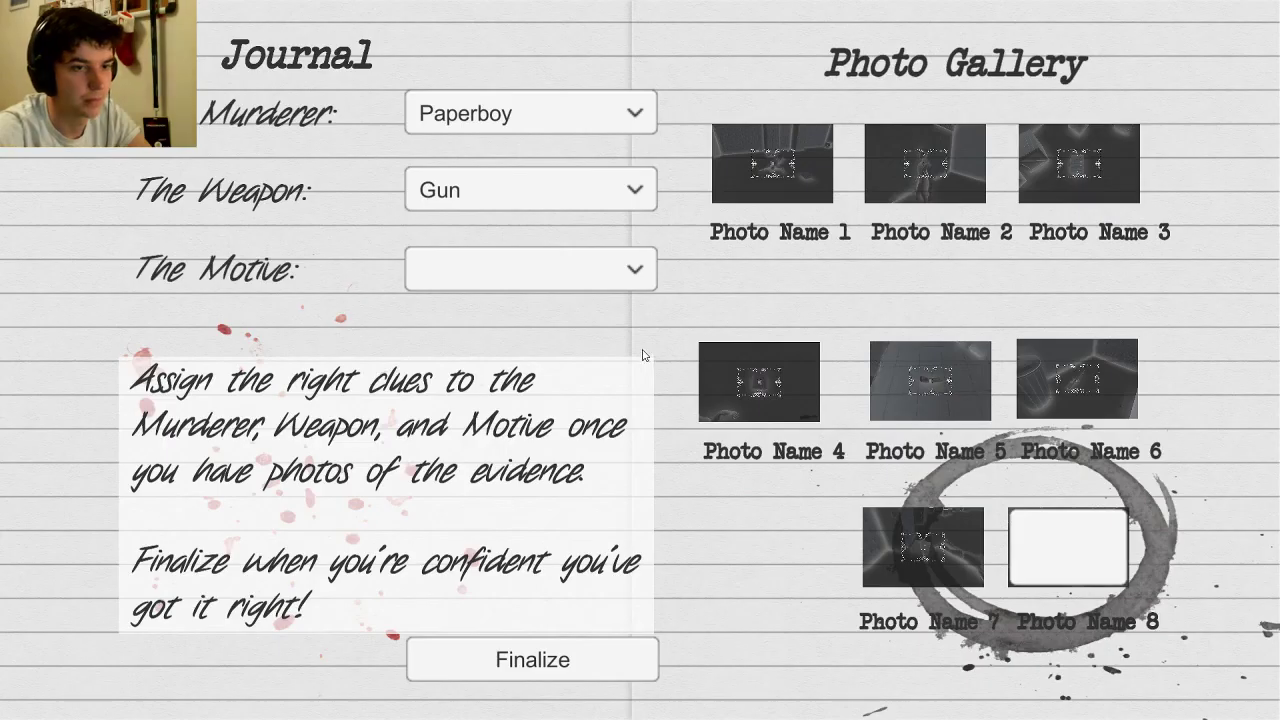
key(Tab)
right_click(640, 360)
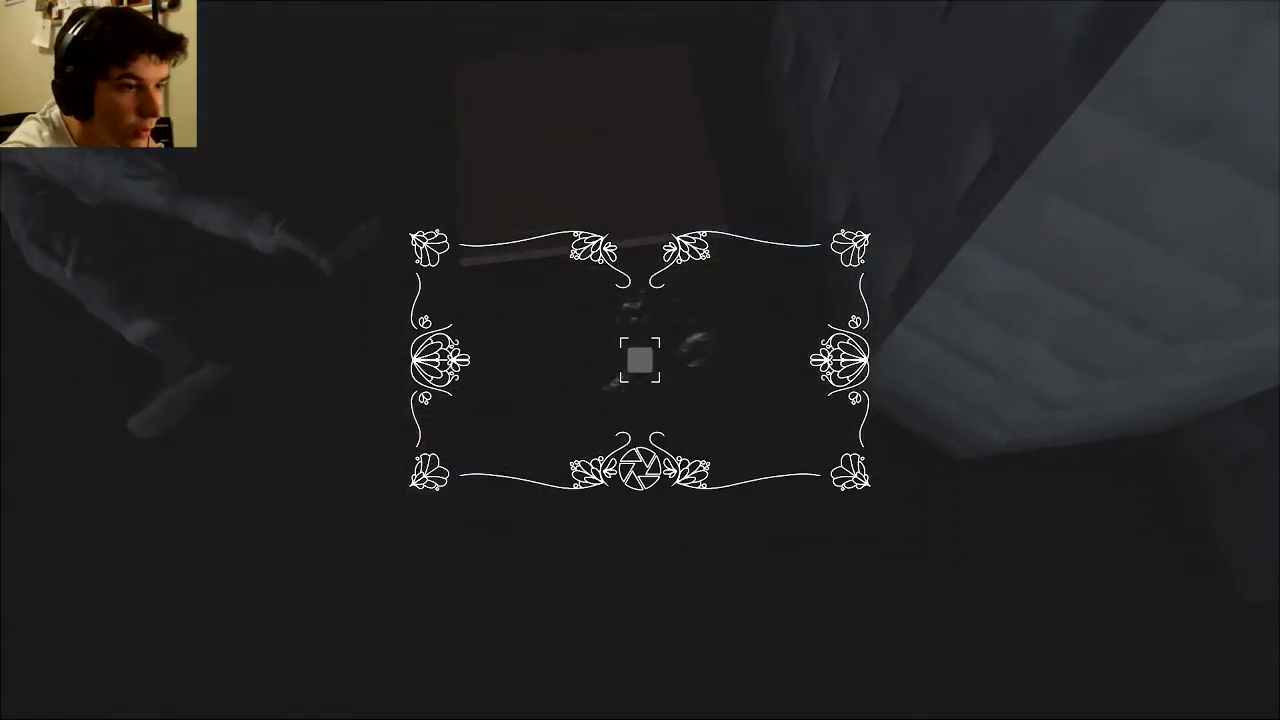
key(Tab)
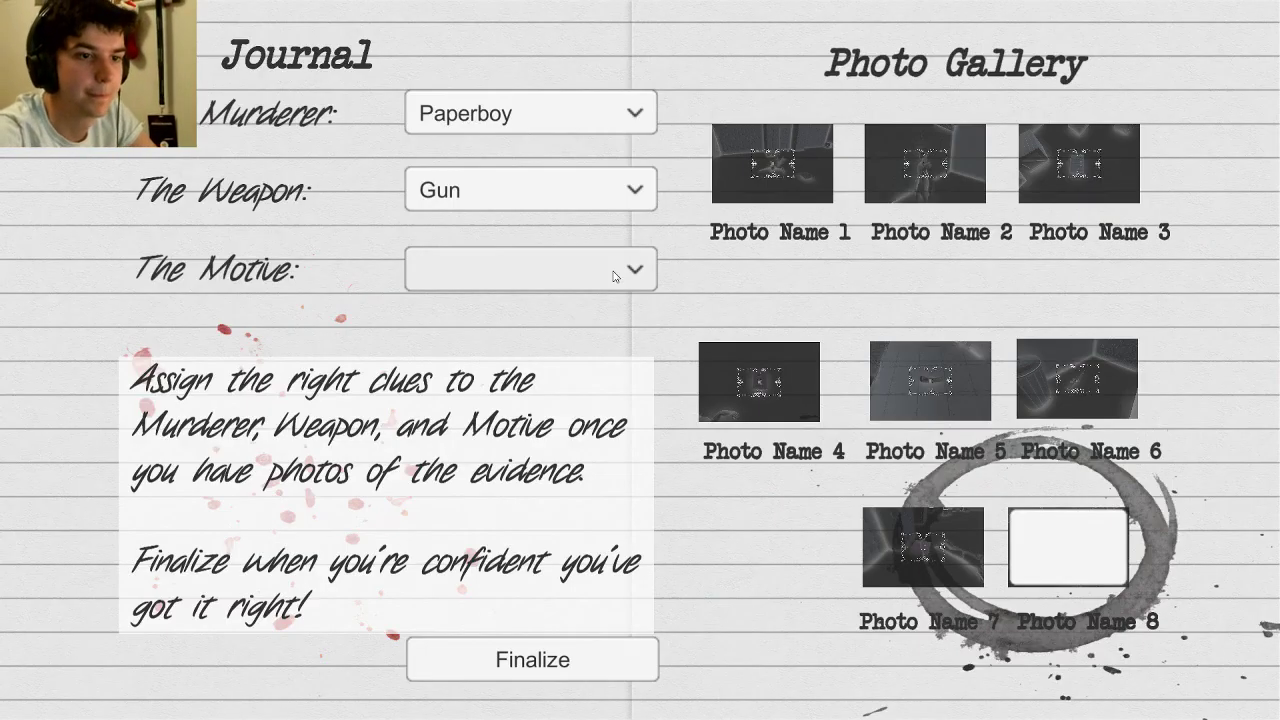
key(Tab)
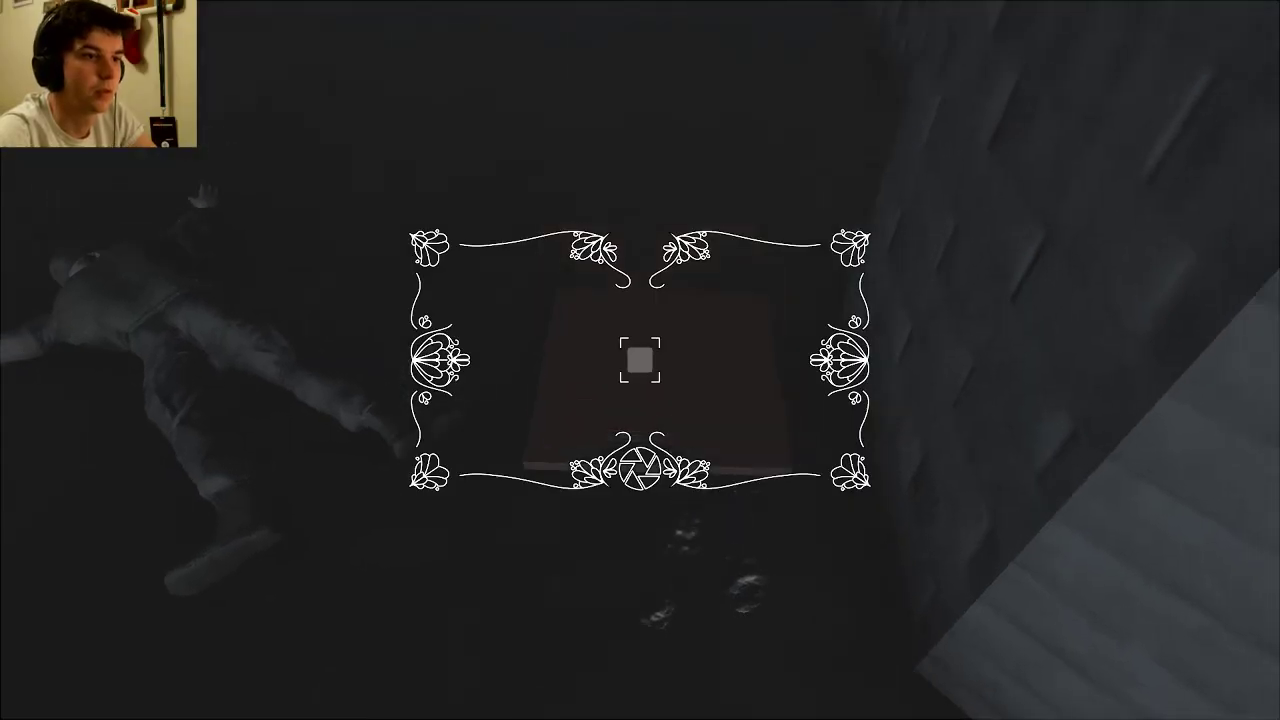
key(Tab)
key(Tab)
Head into the alley and frame the lone standing figure through the camera
right_click(640, 360)
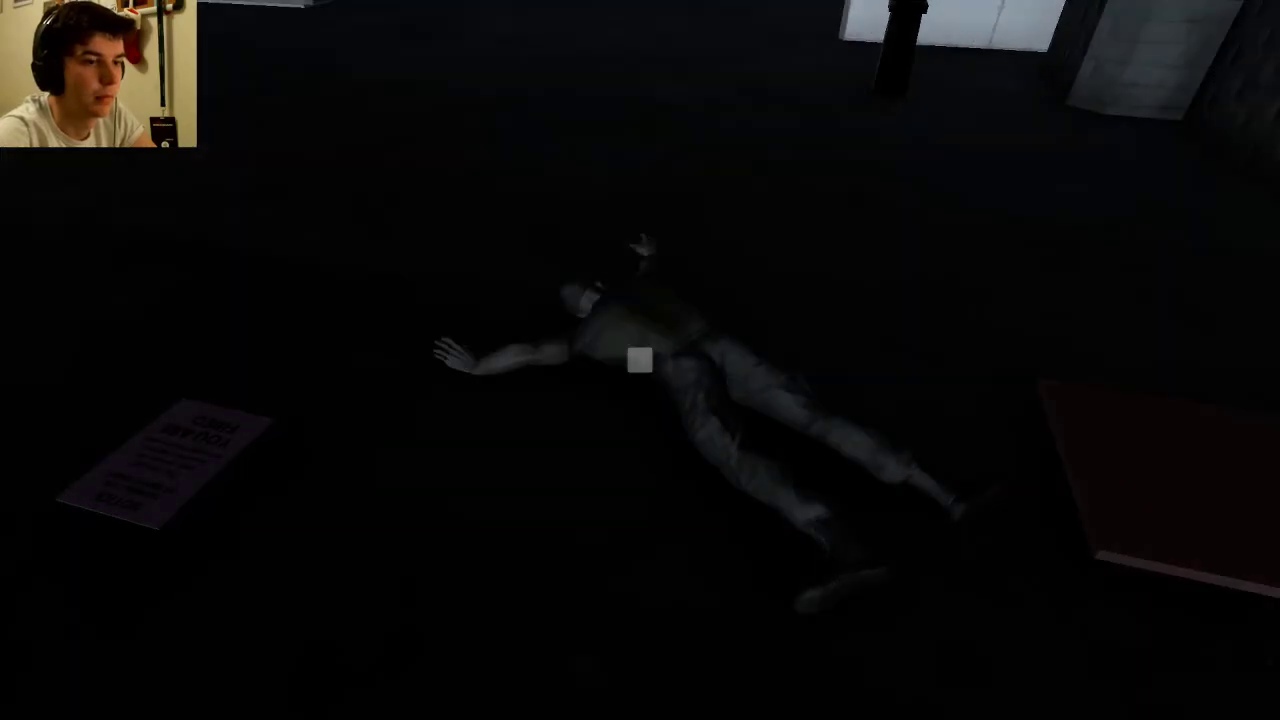
key(Tab)
key(Tab)
right_click(640, 360)
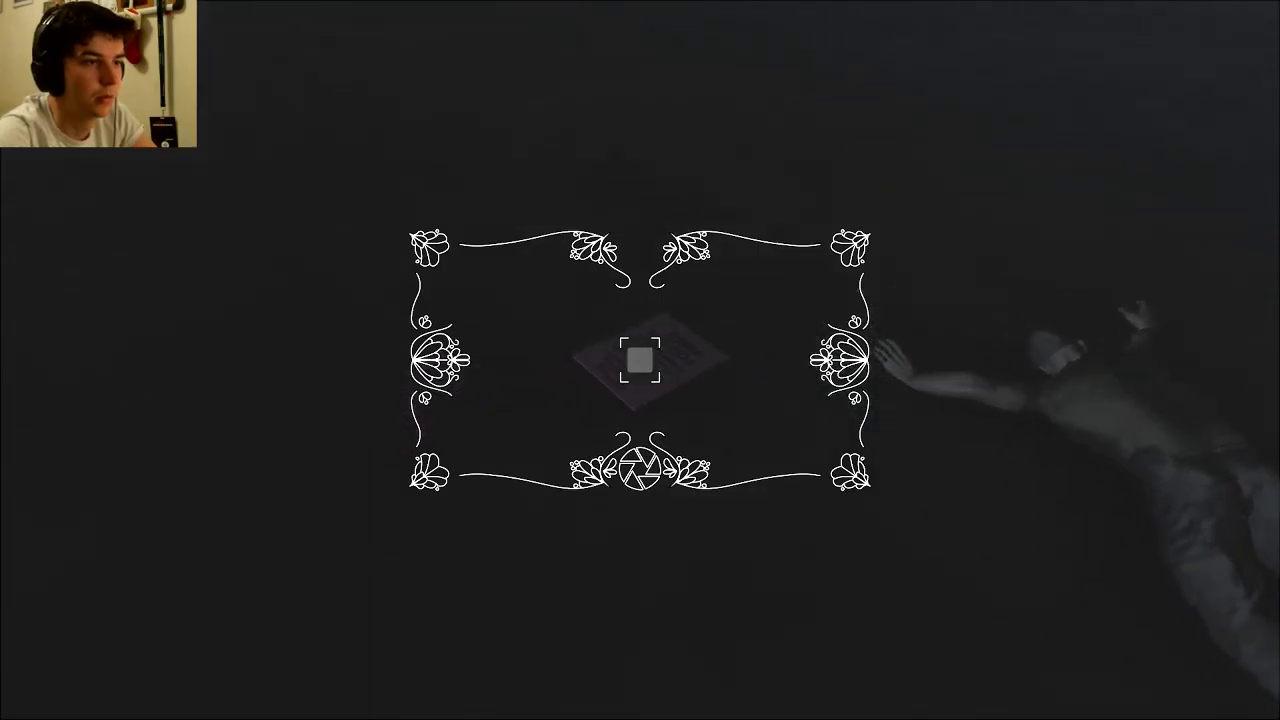
right_click(640, 360)
key(Tab)
key(Tab)
right_click(640, 360)
Walk down the alley past the ladder and frame the seated figure
key(w)
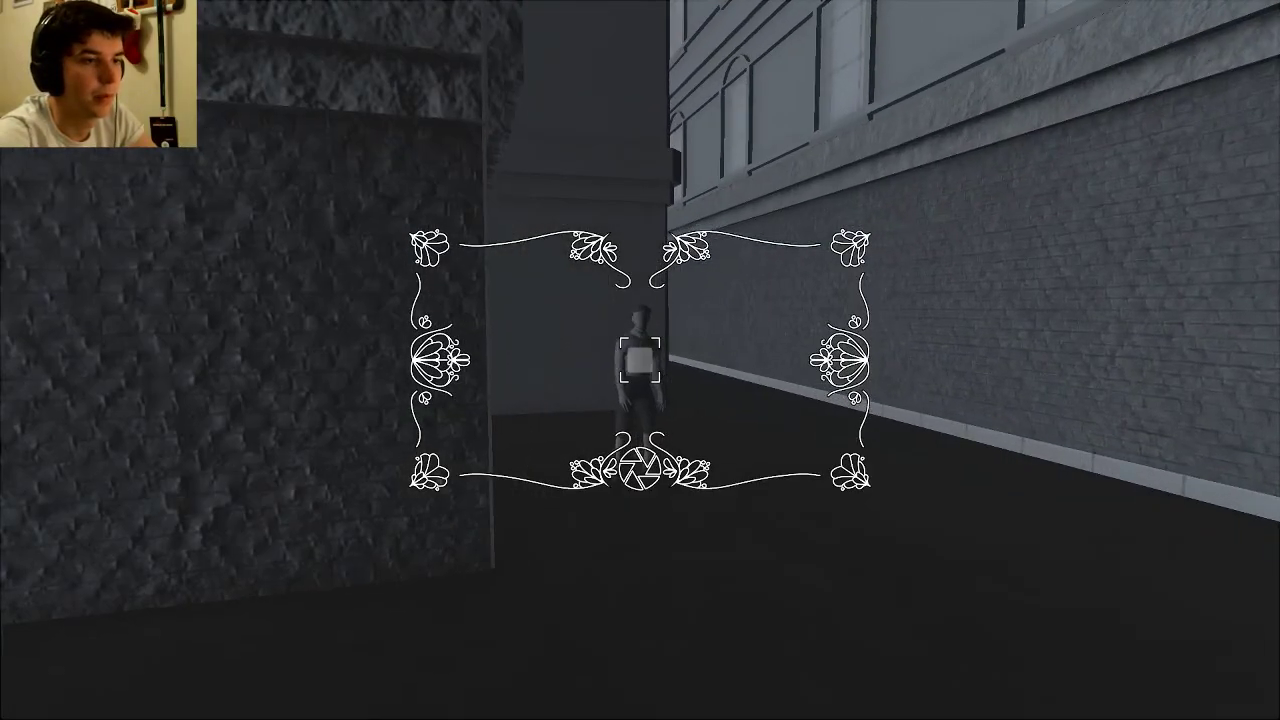
key(Tab)
key(Tab)
drag(640, 360, 900, 360)
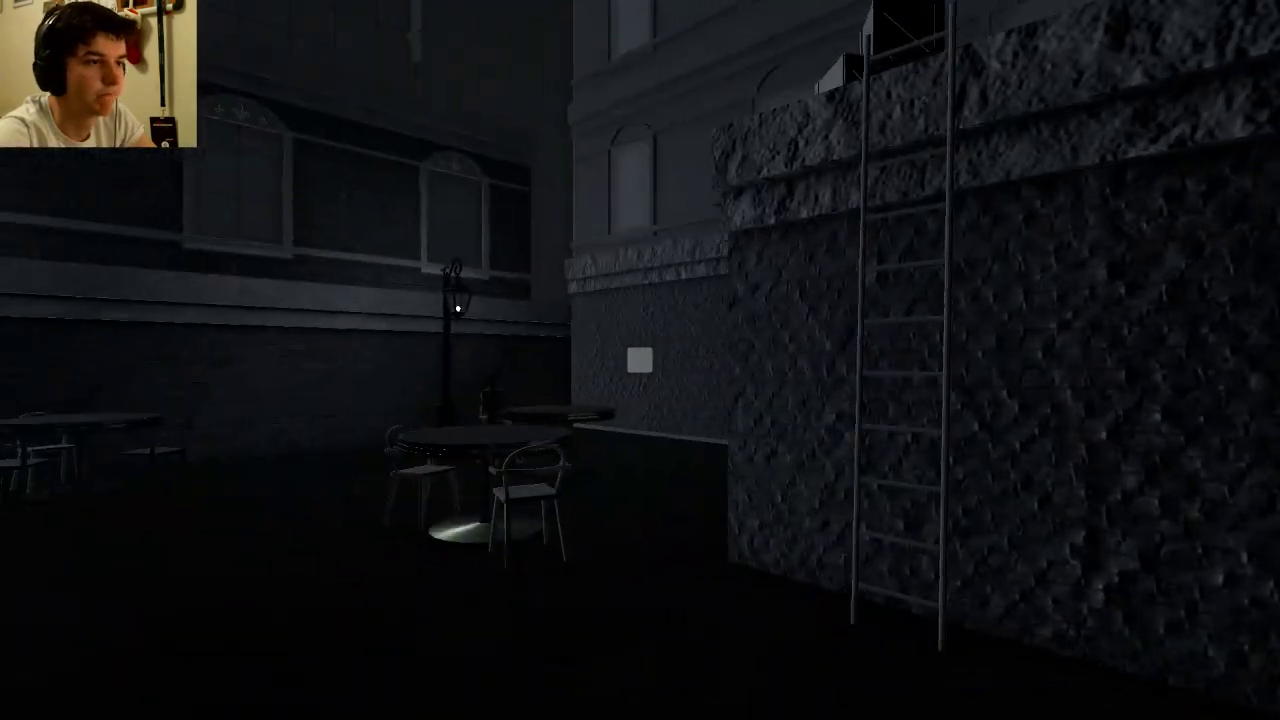
key(w)
right_click(640, 360)
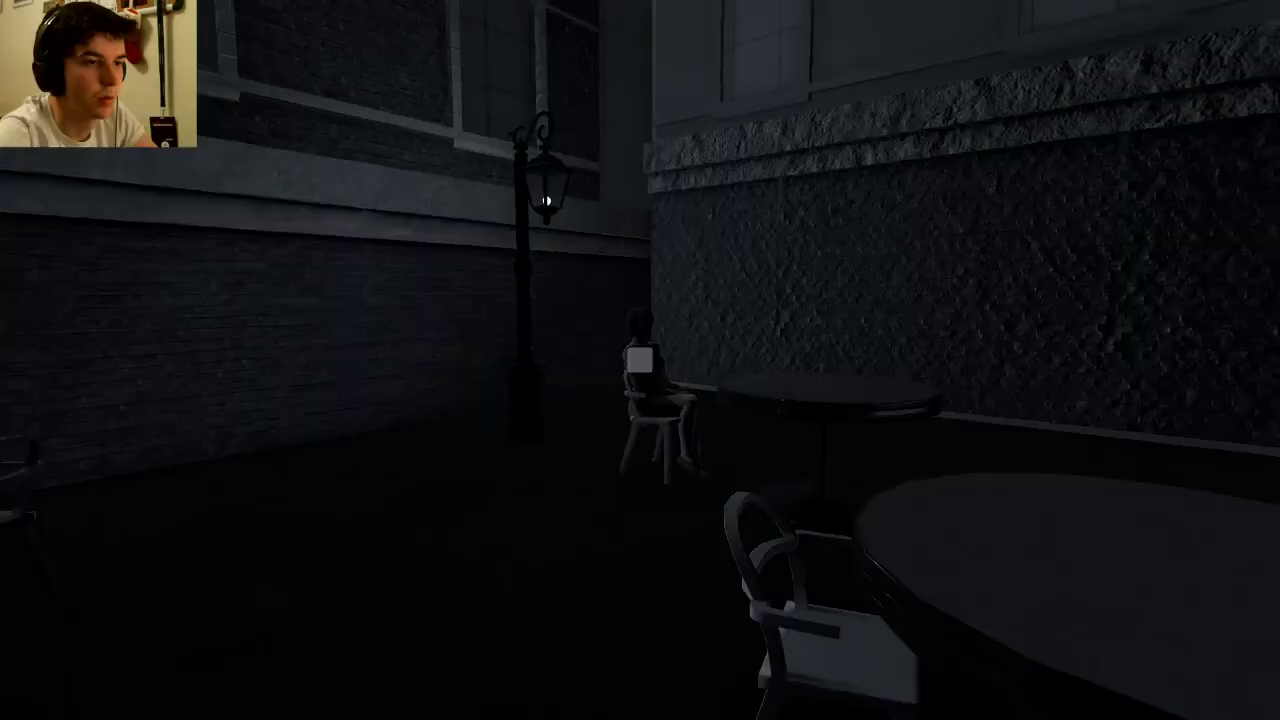
Frame the round table, then continue through the courtyard to the dark brick wall corner
key(Tab)
key(Tab)
drag(640, 360, 400, 360)
right_click(640, 360)
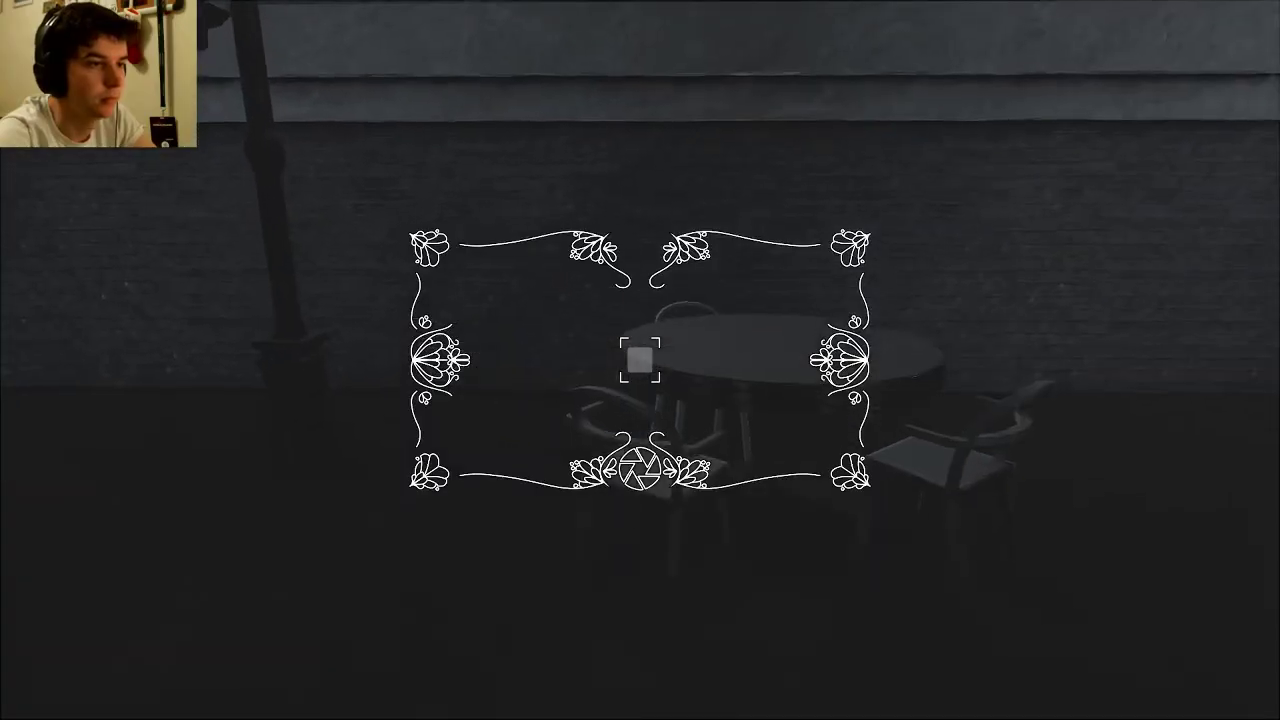
key(w)
drag(640, 360, 400, 300)
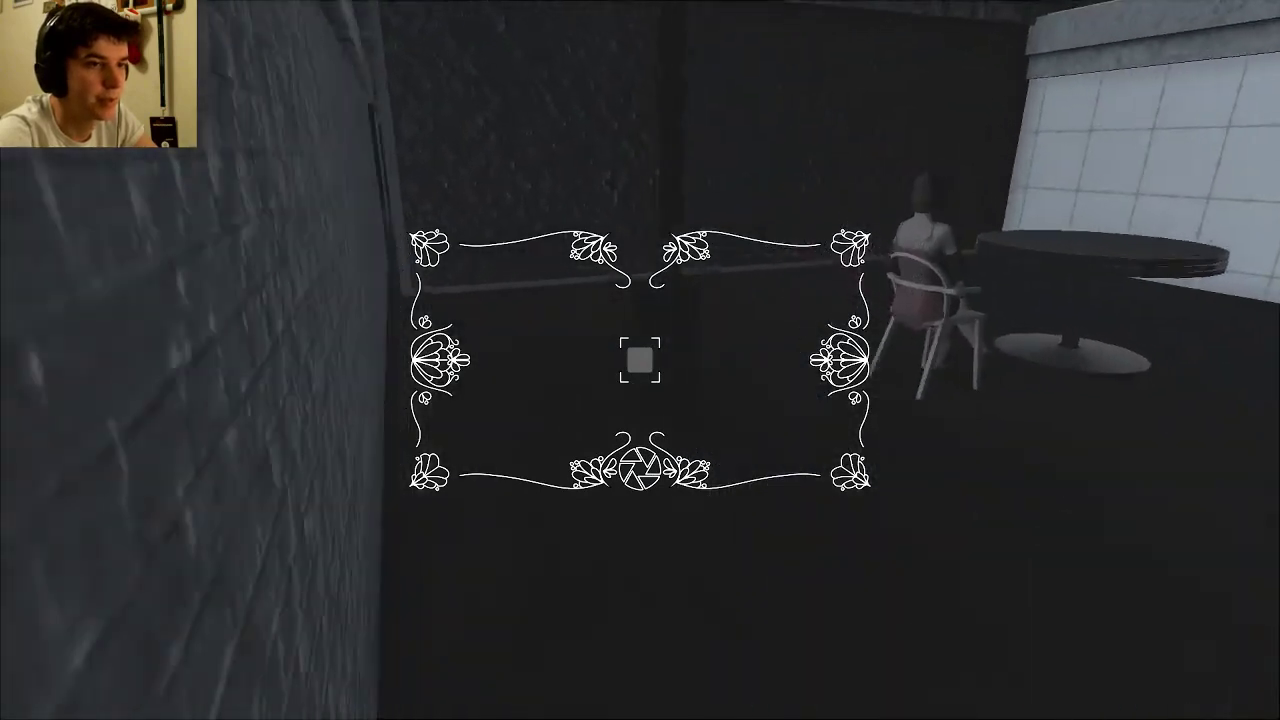
drag(640, 360, 800, 300)
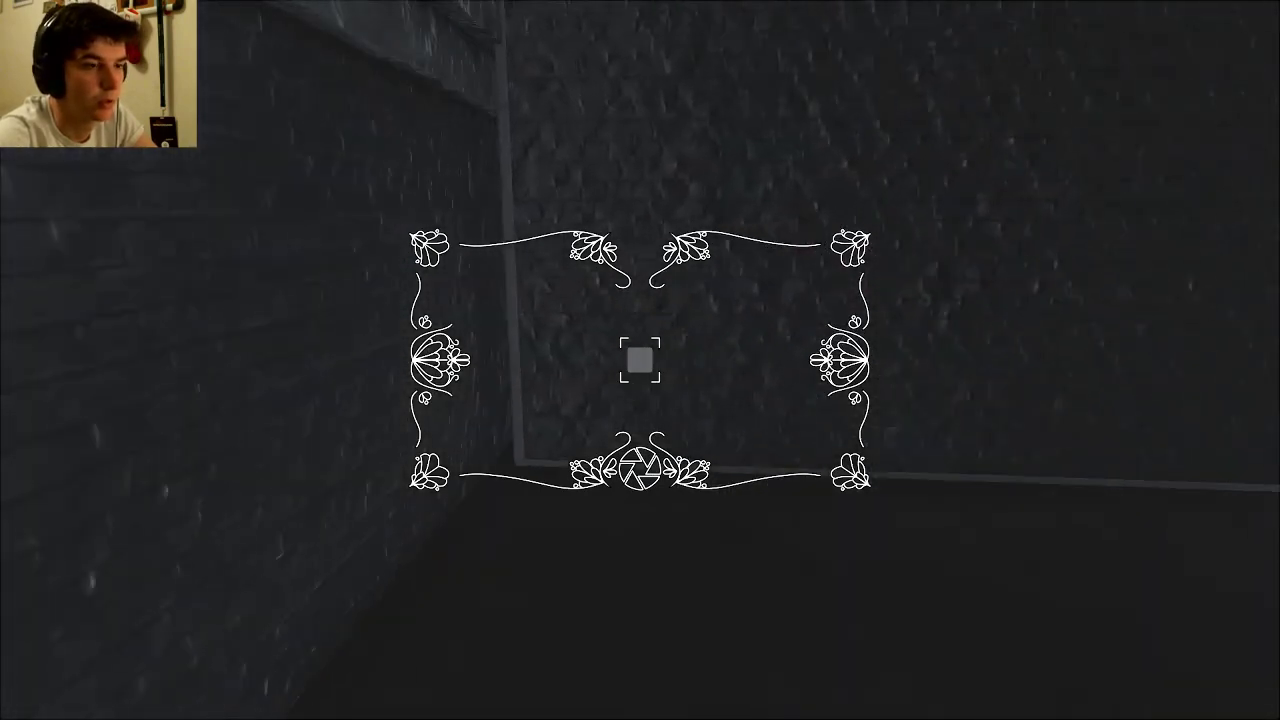
Look past the wall's edge at the open starfield and Earth view
drag(640, 360, 400, 360)
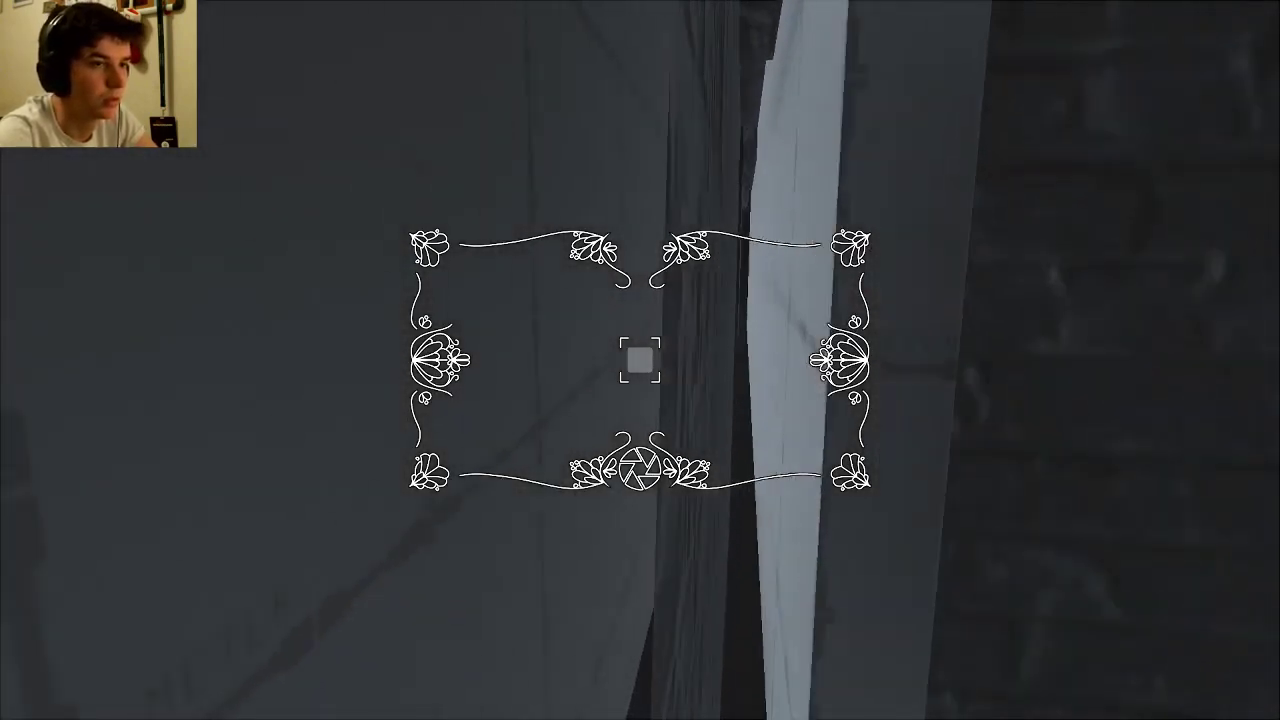
drag(640, 360, 800, 360)
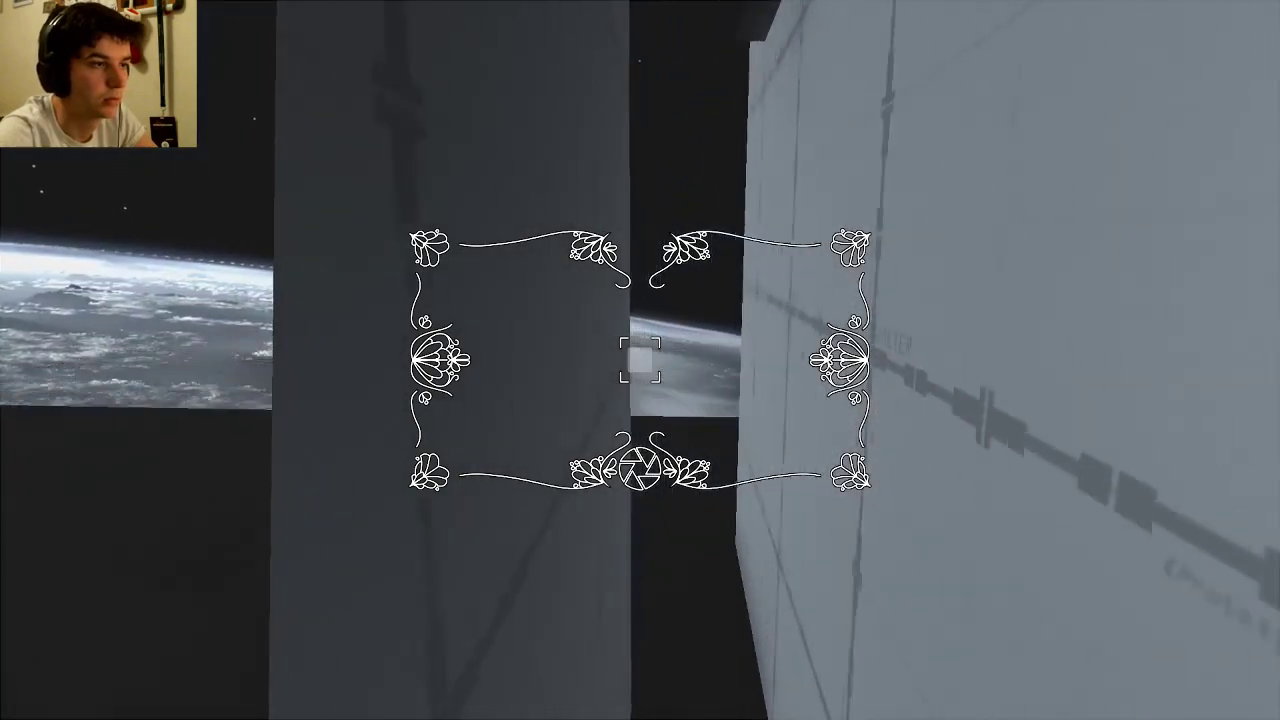
drag(640, 360, 800, 360)
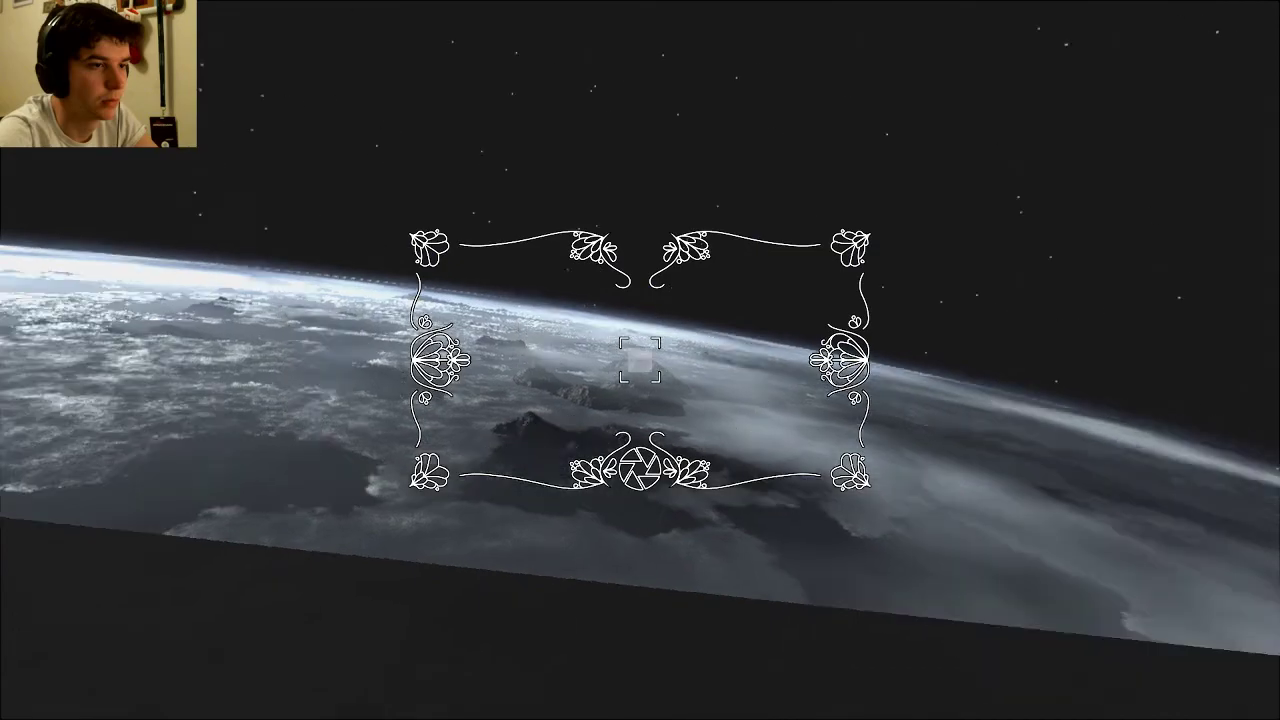
drag(640, 360, 400, 360)
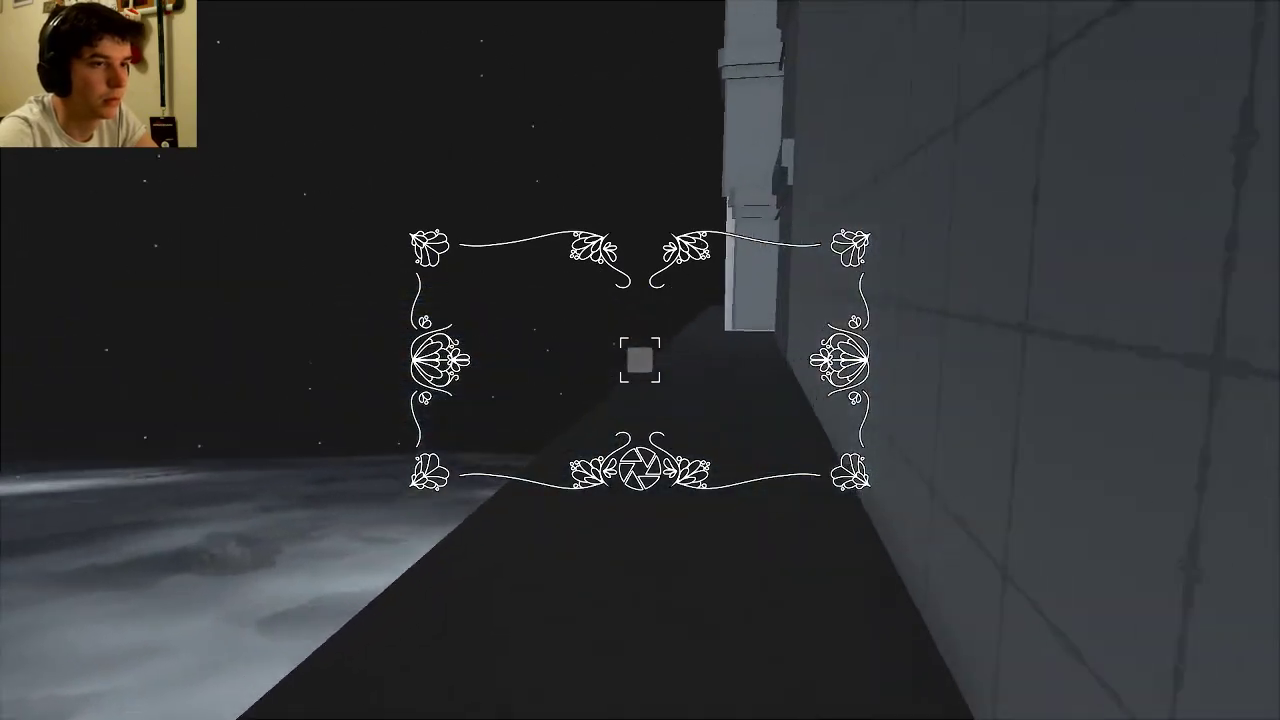
Lower the camera and walk past the trash-can alley along the ledge to the tiled wall
right_click(640, 360)
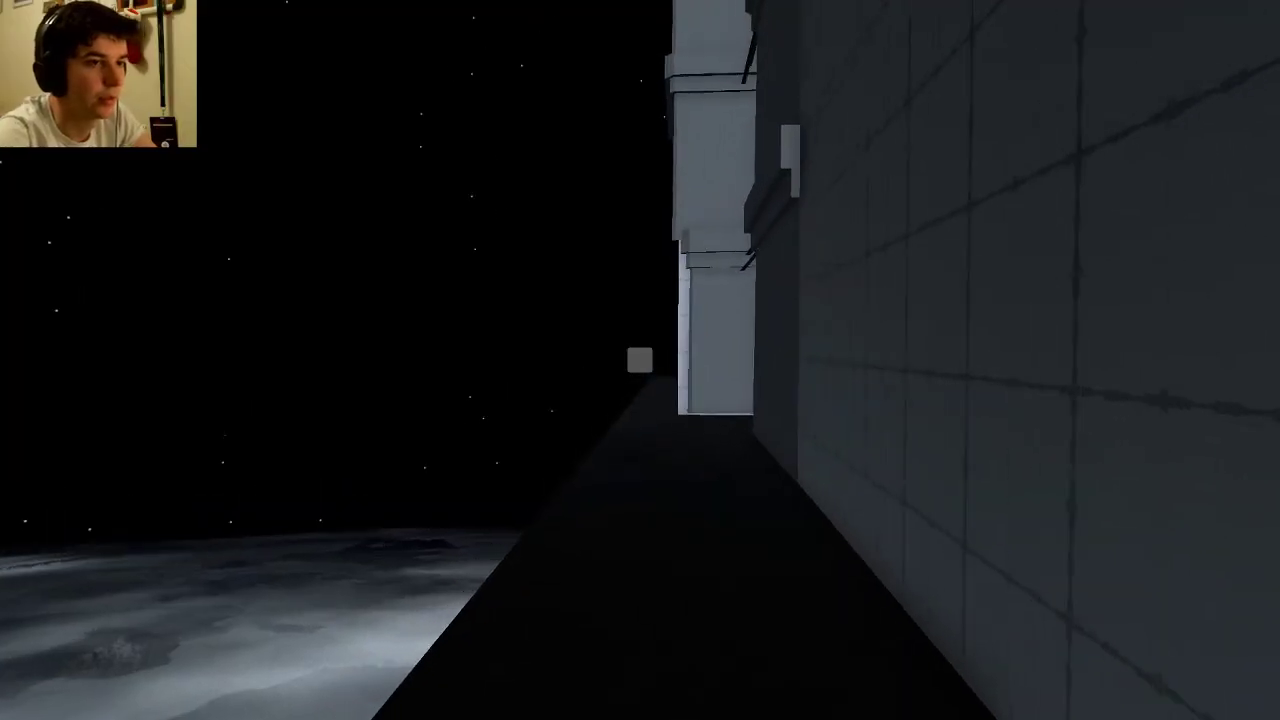
key(w)
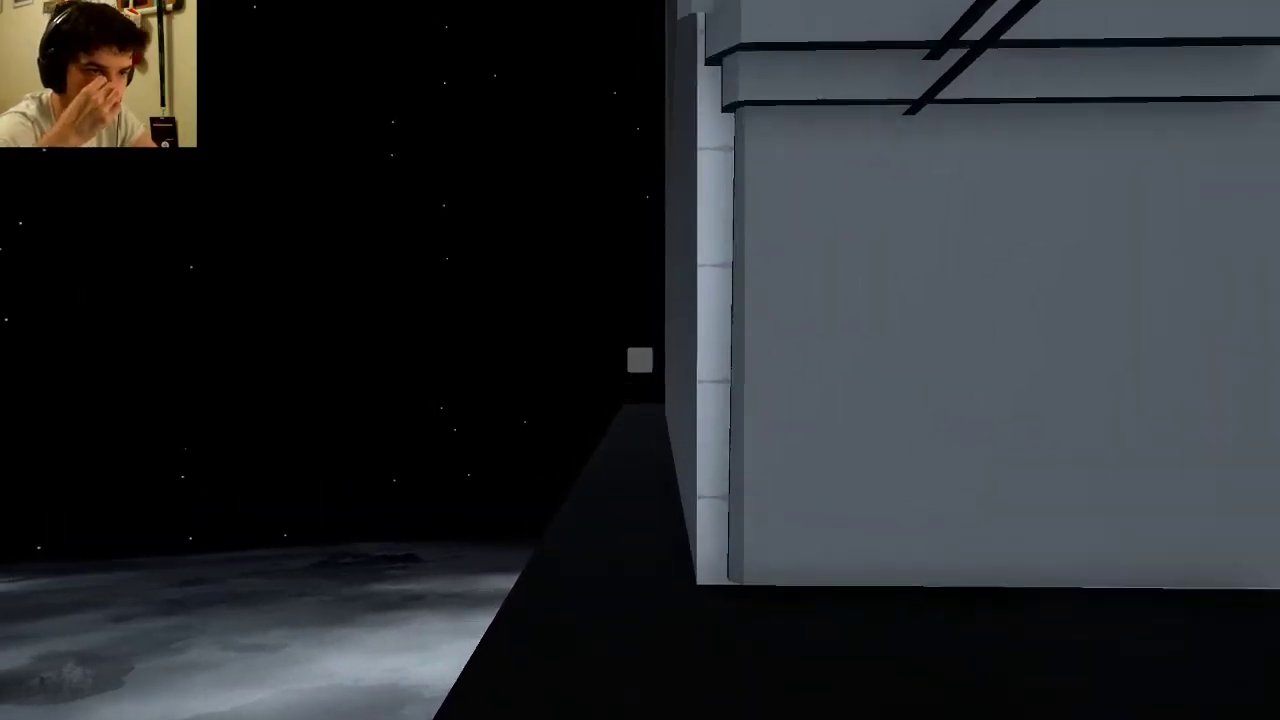
key(w)
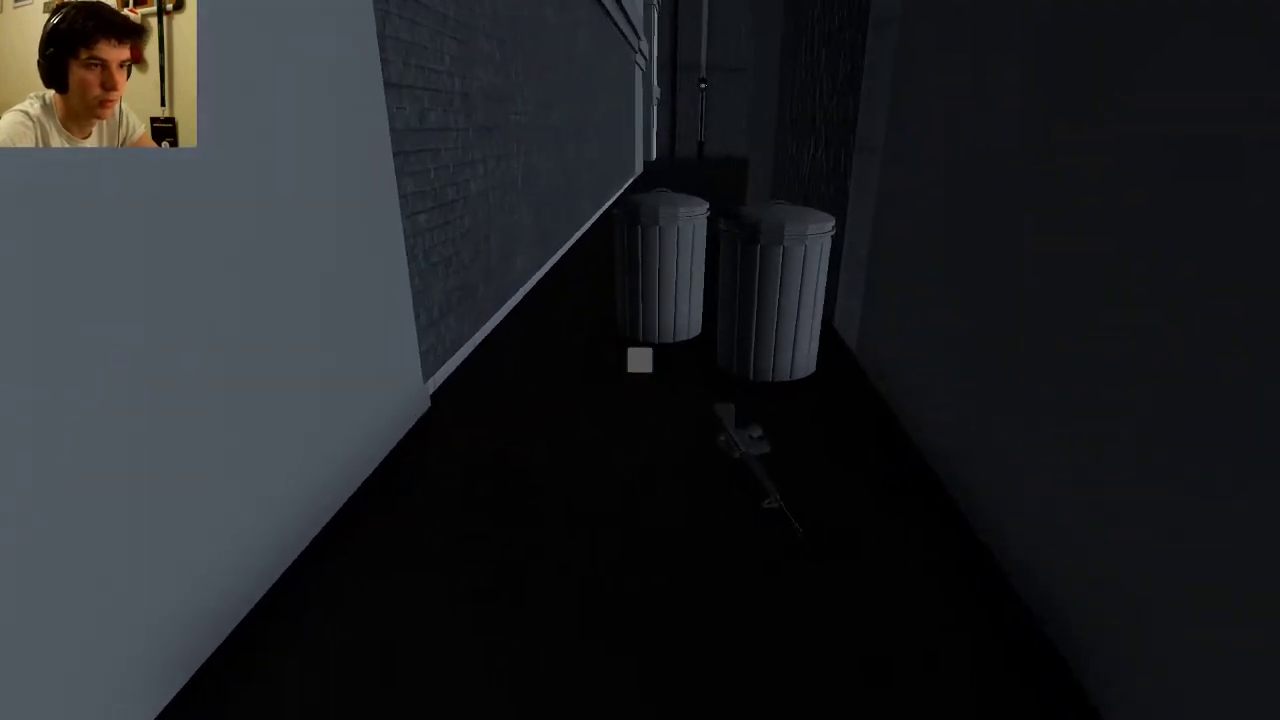
key(w)
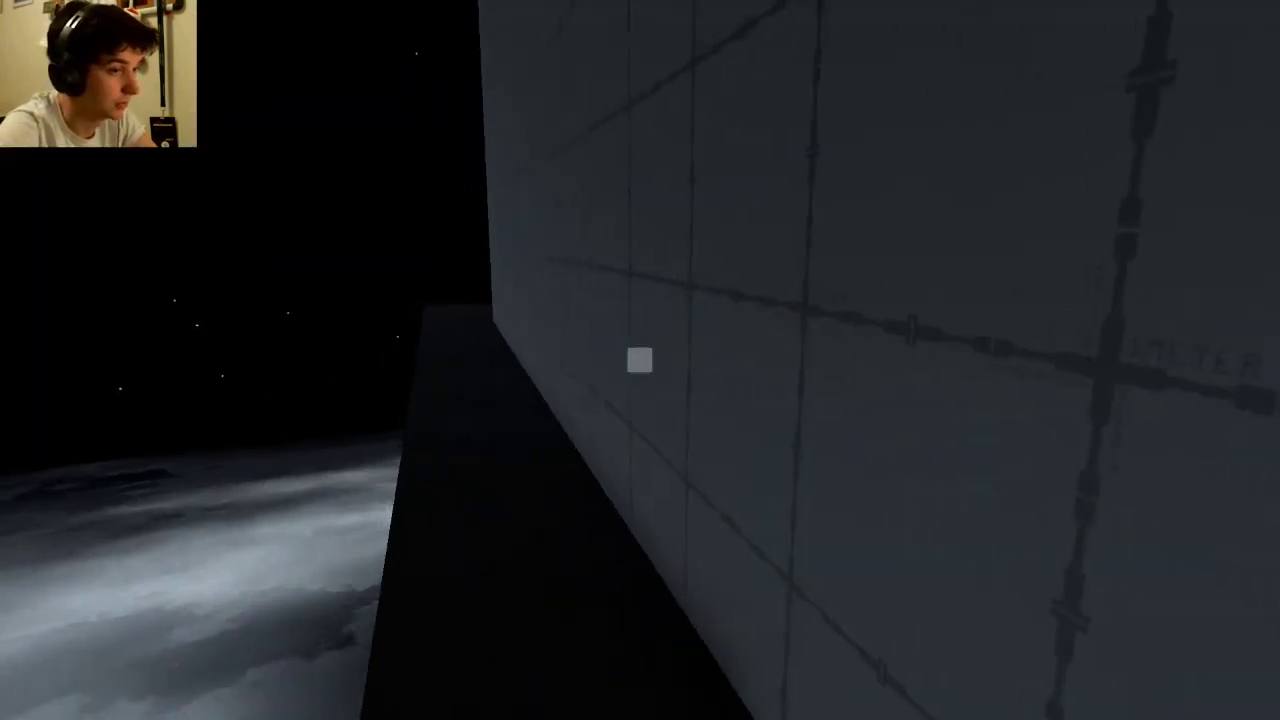
key(w)
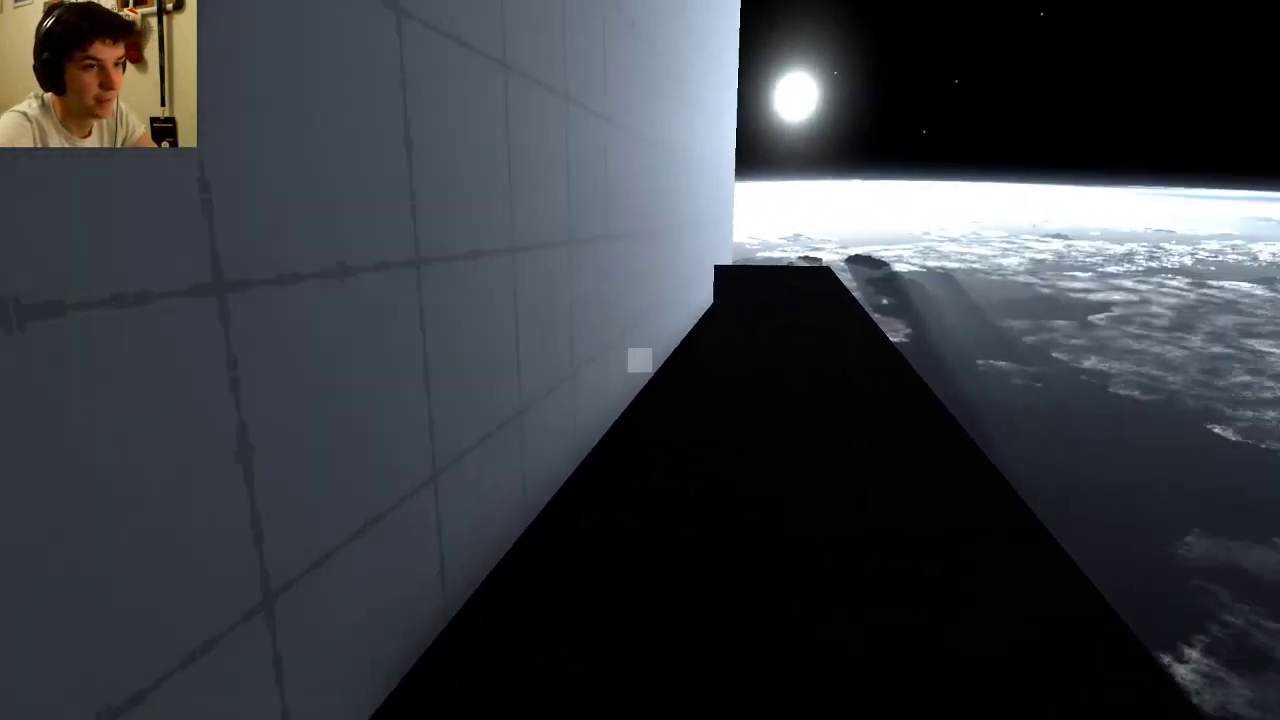
key(w)
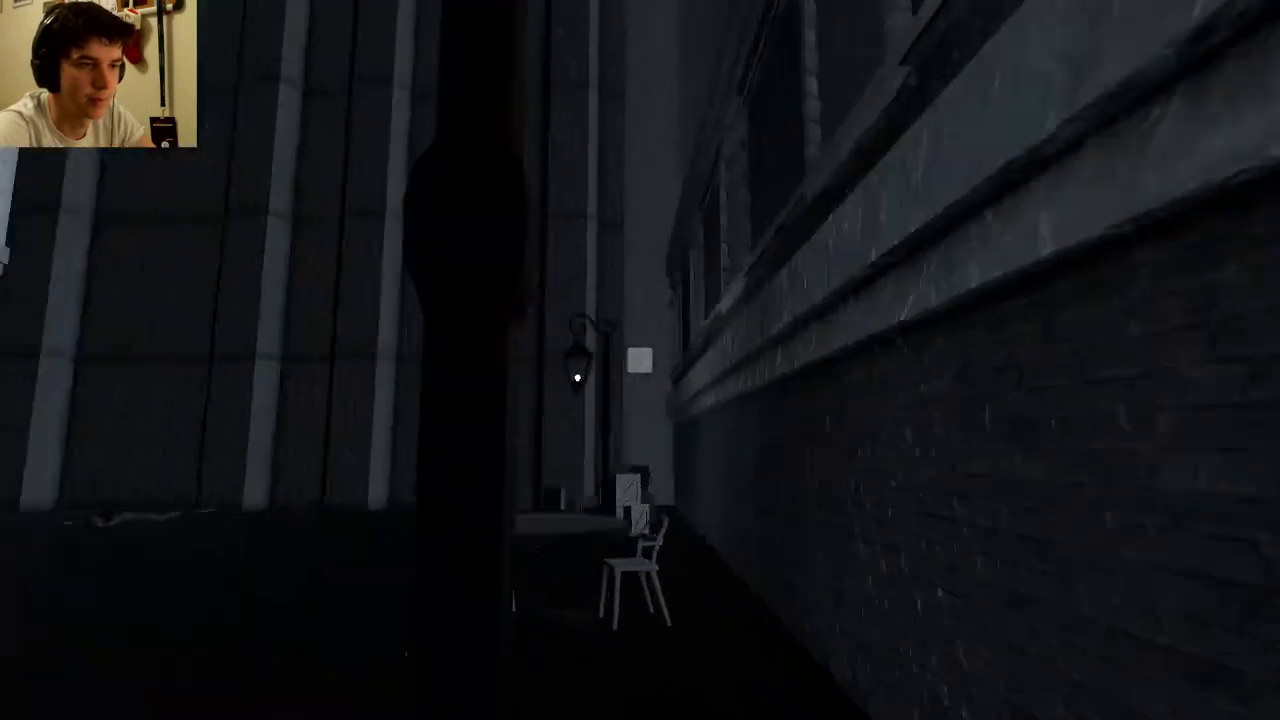
Cross the courtyard tables, climb the ladder and frame the box cutter beside the crates
key(w)
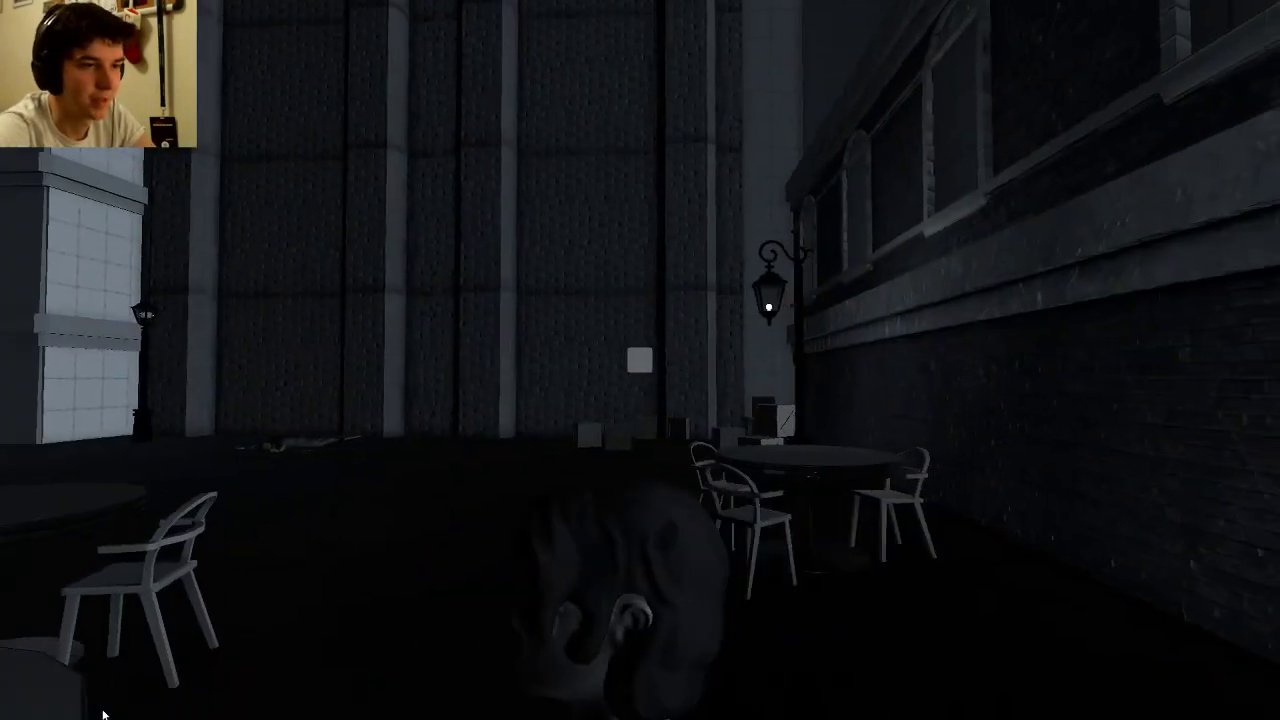
key(w)
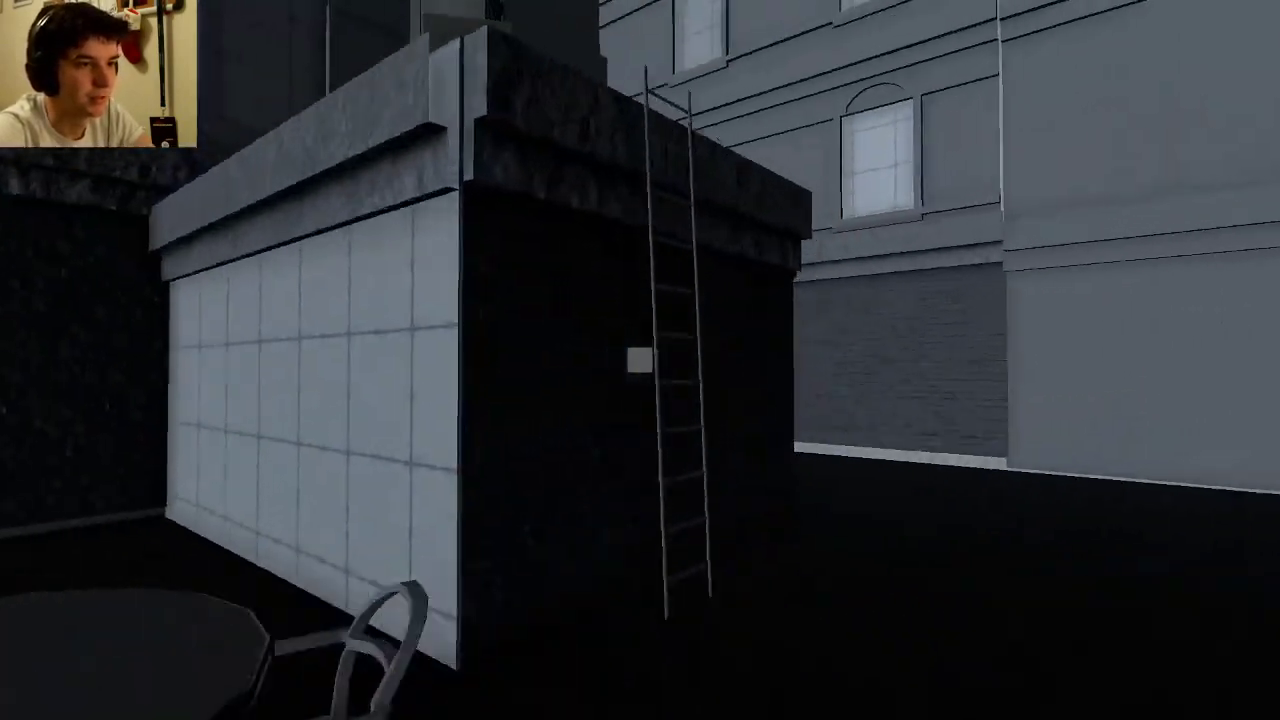
key(w)
key(w)
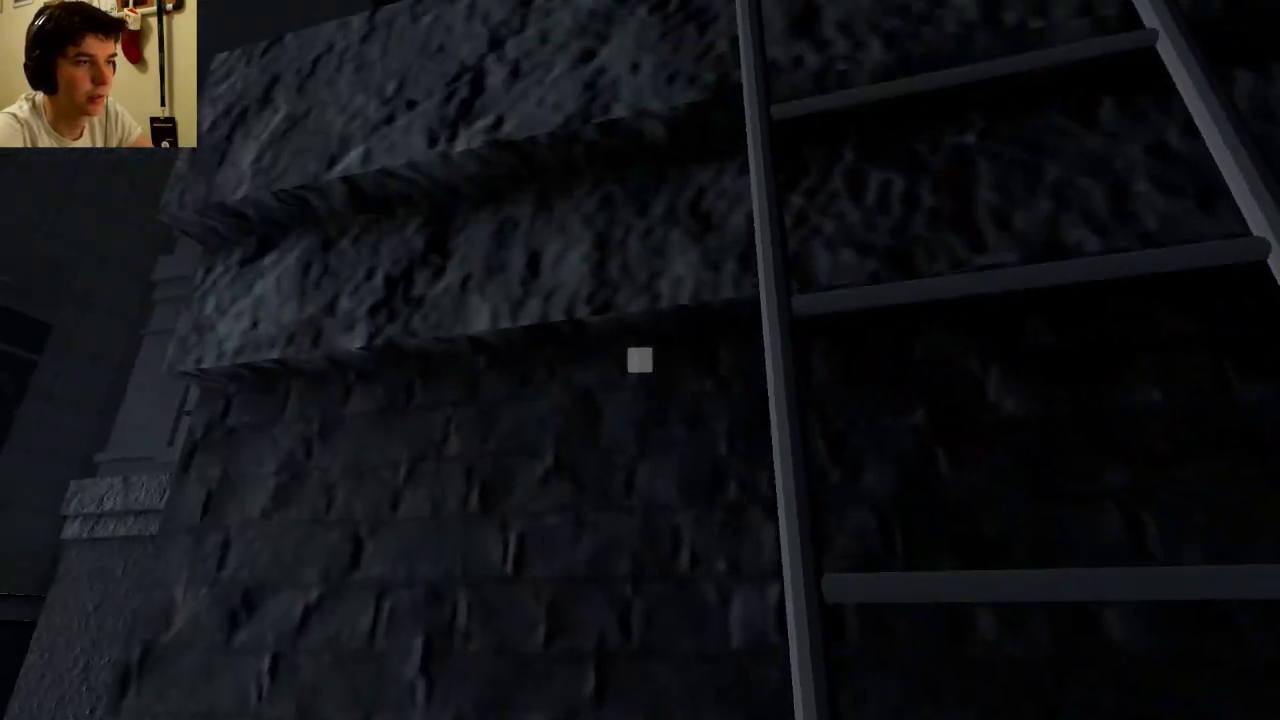
key(w)
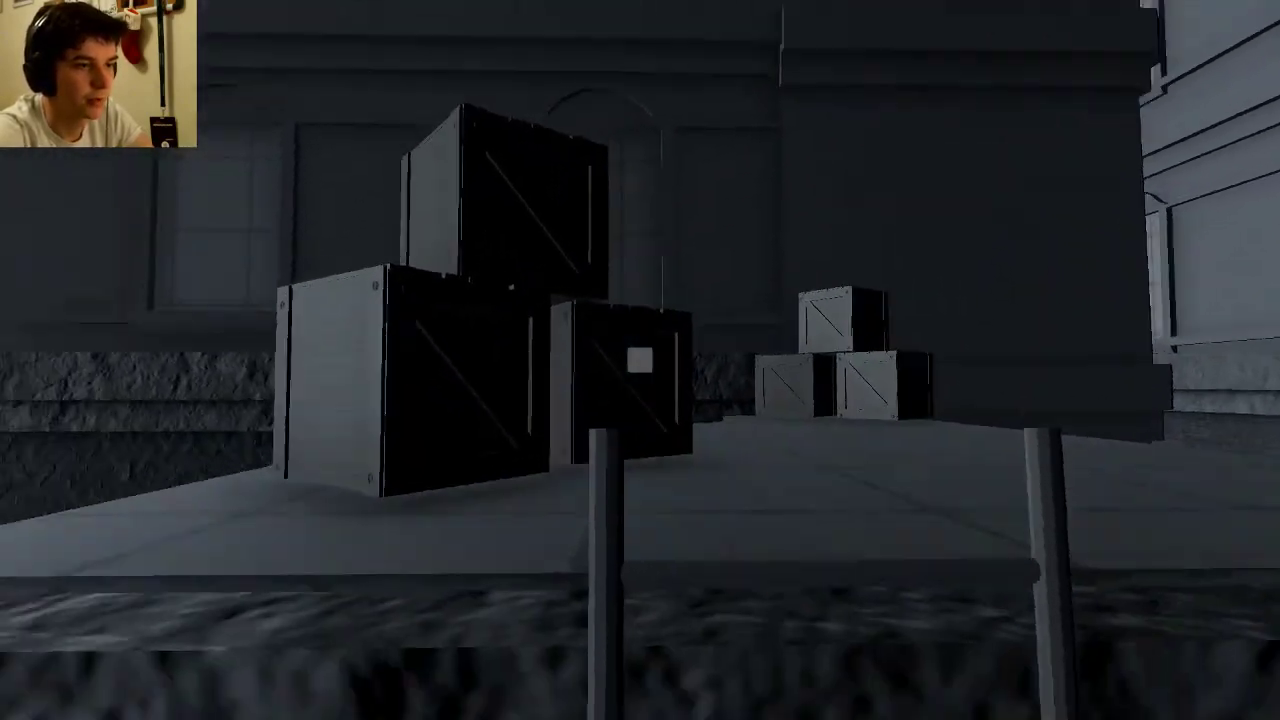
right_click(640, 360)
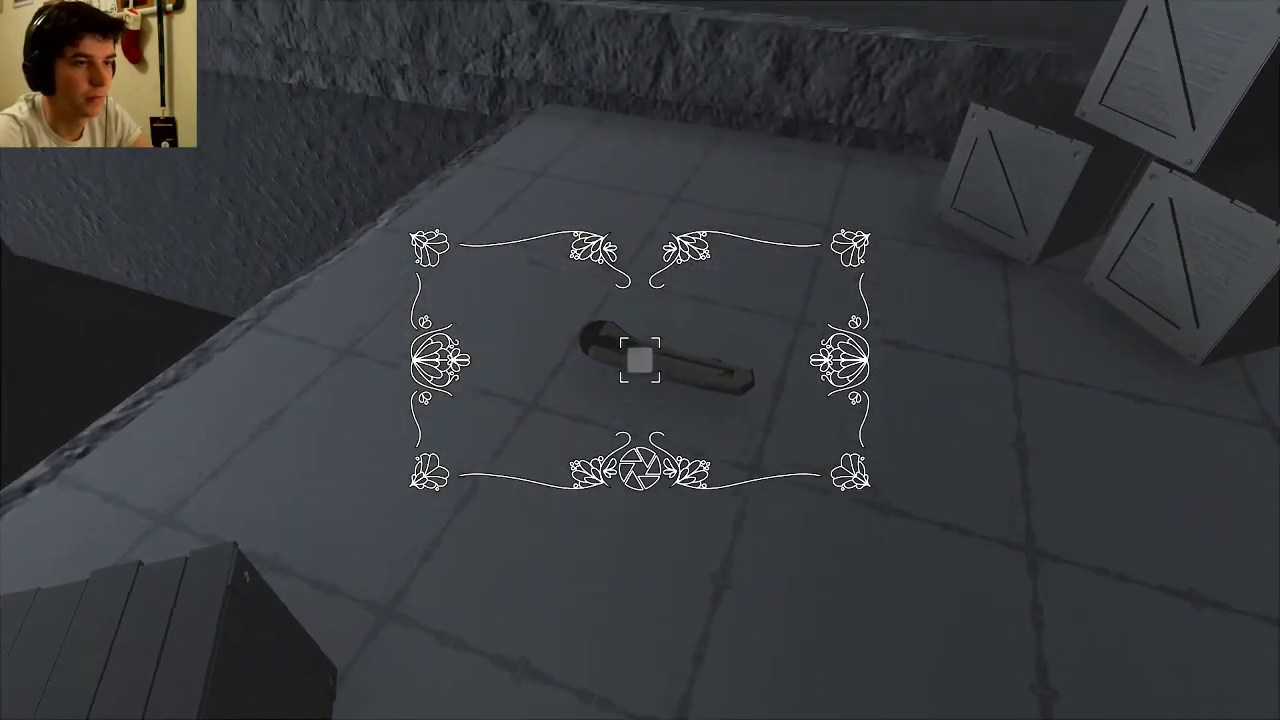
Photograph the box cutter among the crates, then briefly frame the crawling figure
click(640, 360)
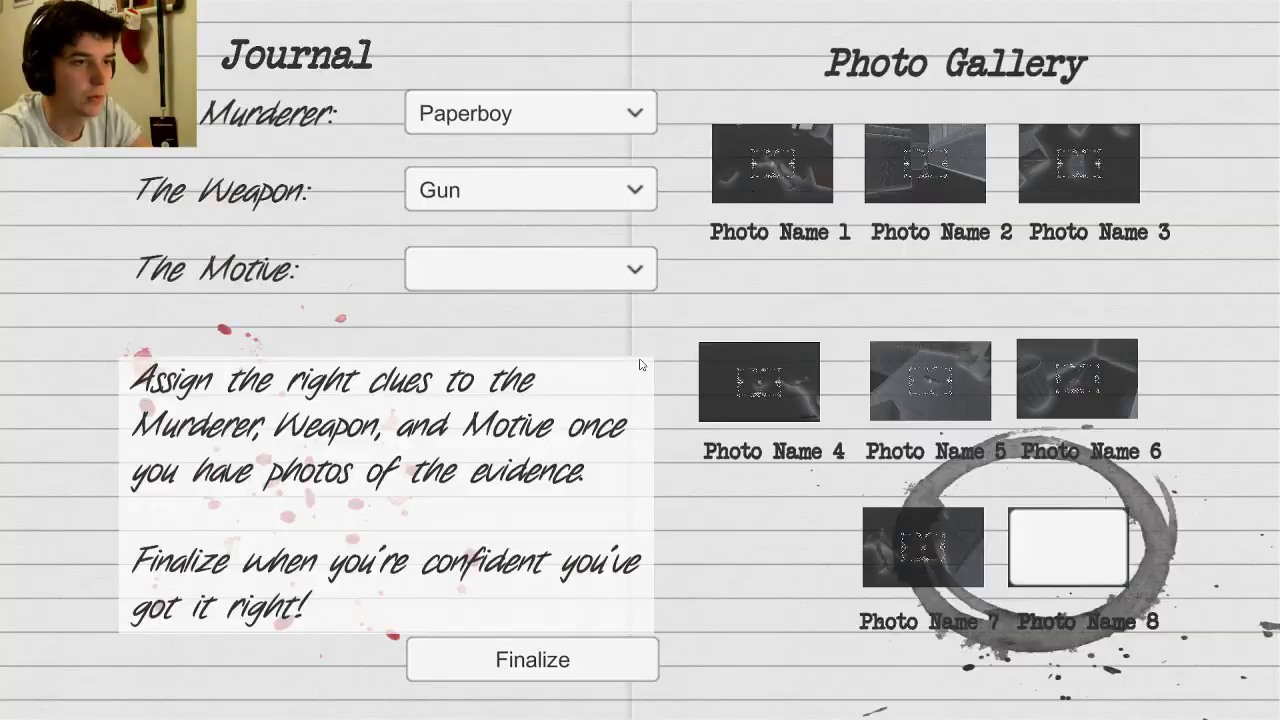
key(Tab)
key(w)
right_click(640, 360)
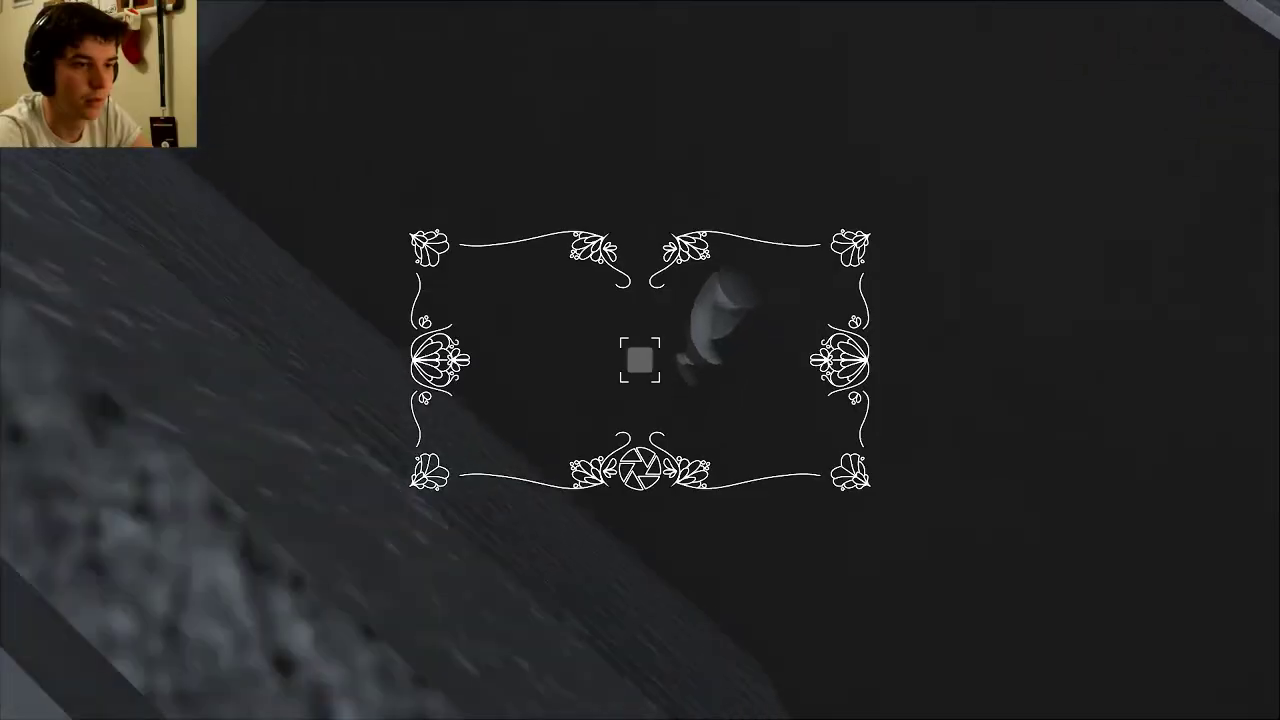
right_click(640, 360)
Photograph the gun by the trash cans, then head back toward the café tables
key(w)
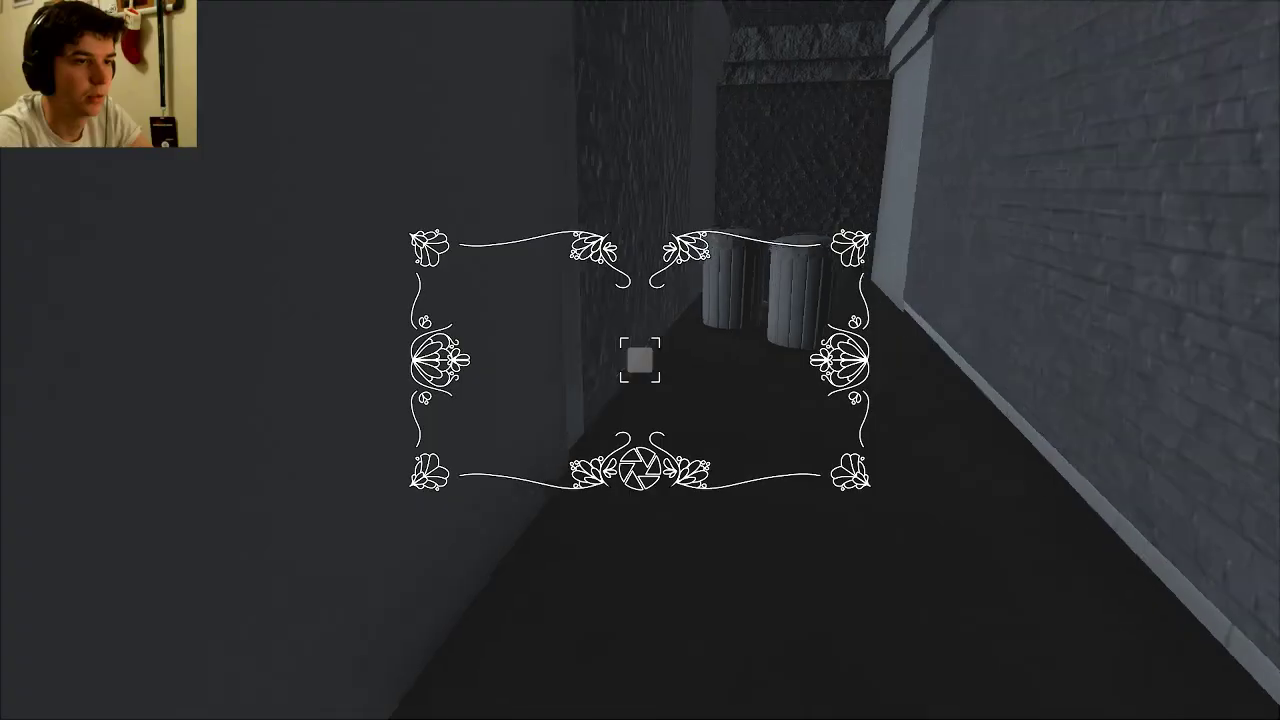
key(w)
click(640, 360)
right_click(640, 360)
key(w)
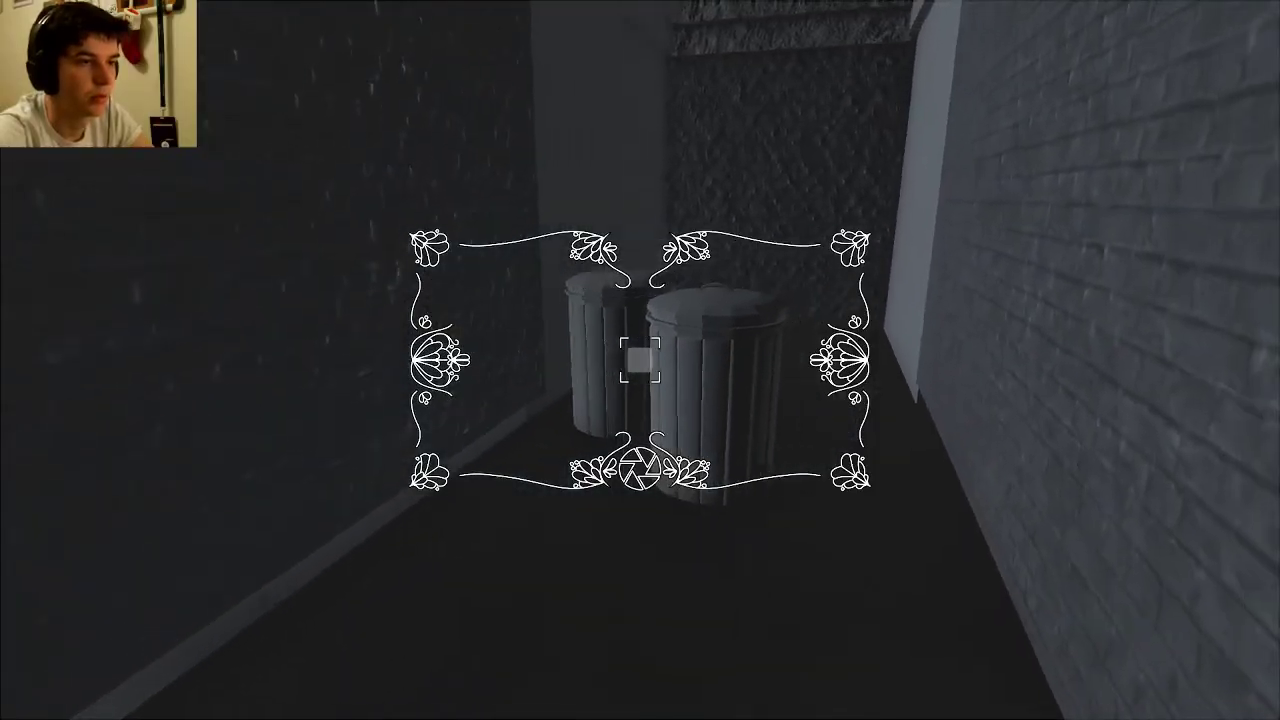
right_click(640, 360)
key(Tab)
key(Tab)
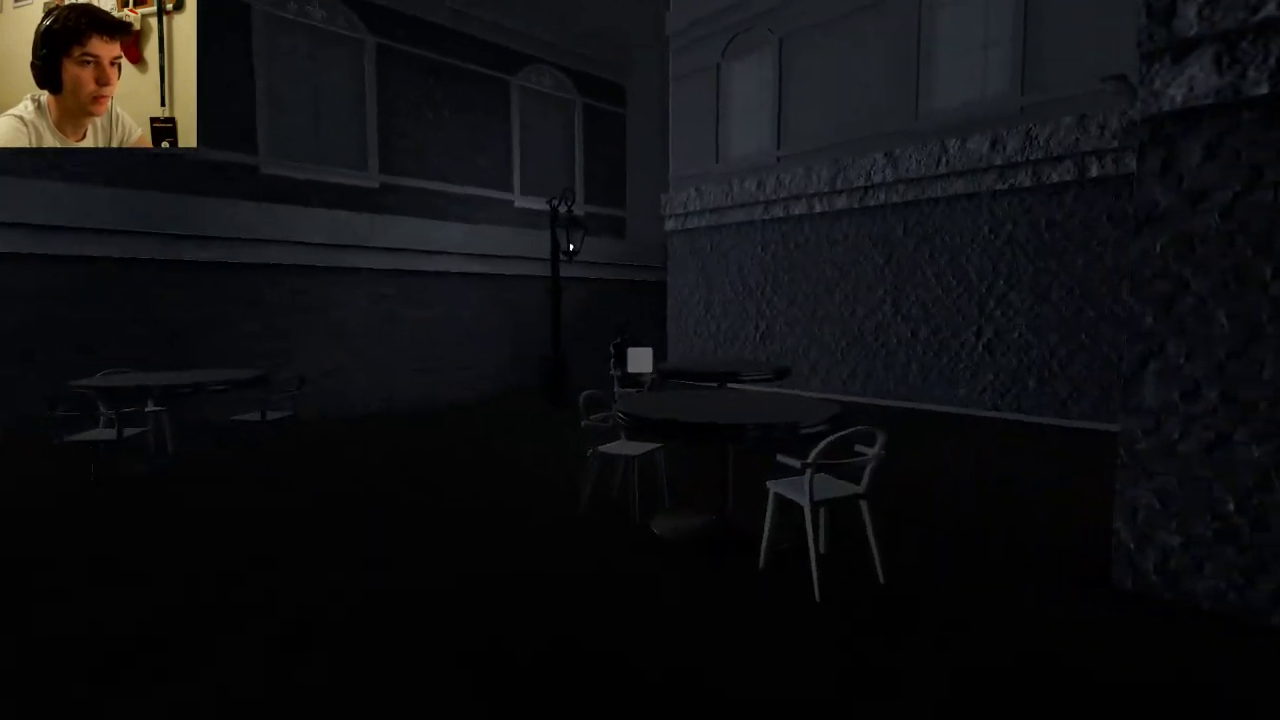
Walk to the crates, frame the rifle purchase document, and review it in the journal
key(w)
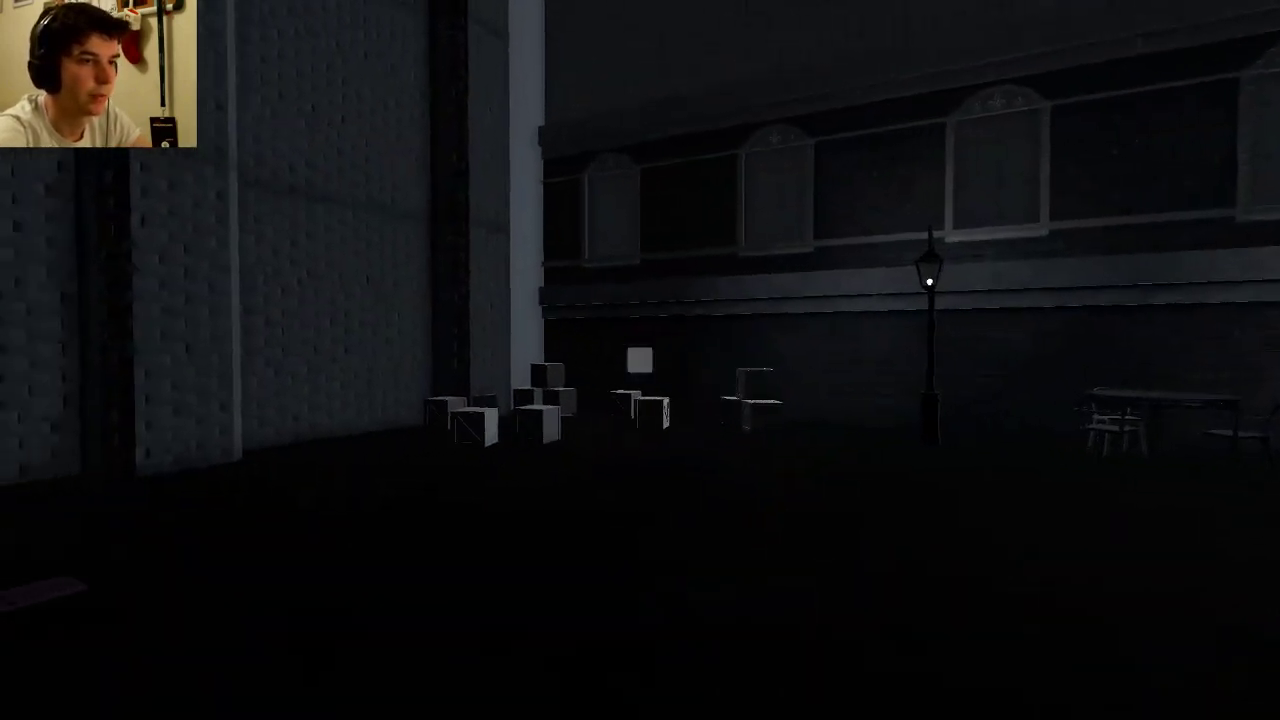
key(w)
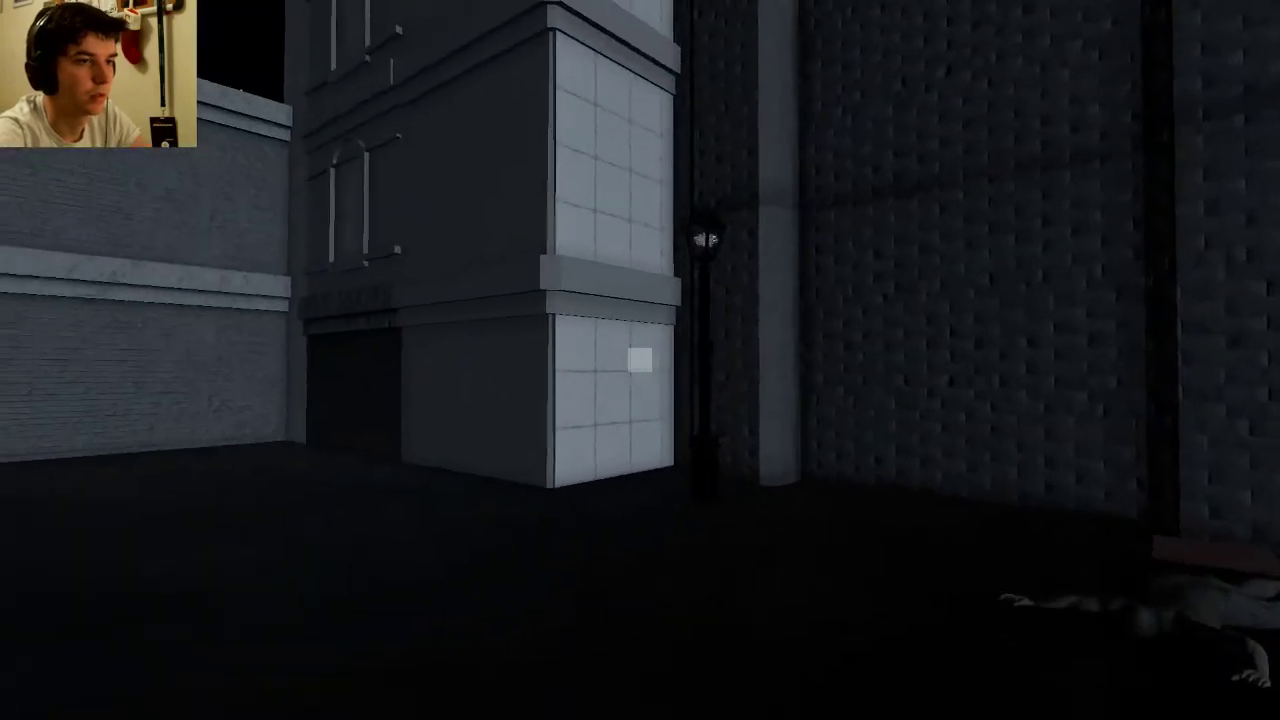
key(w)
right_click(640, 360)
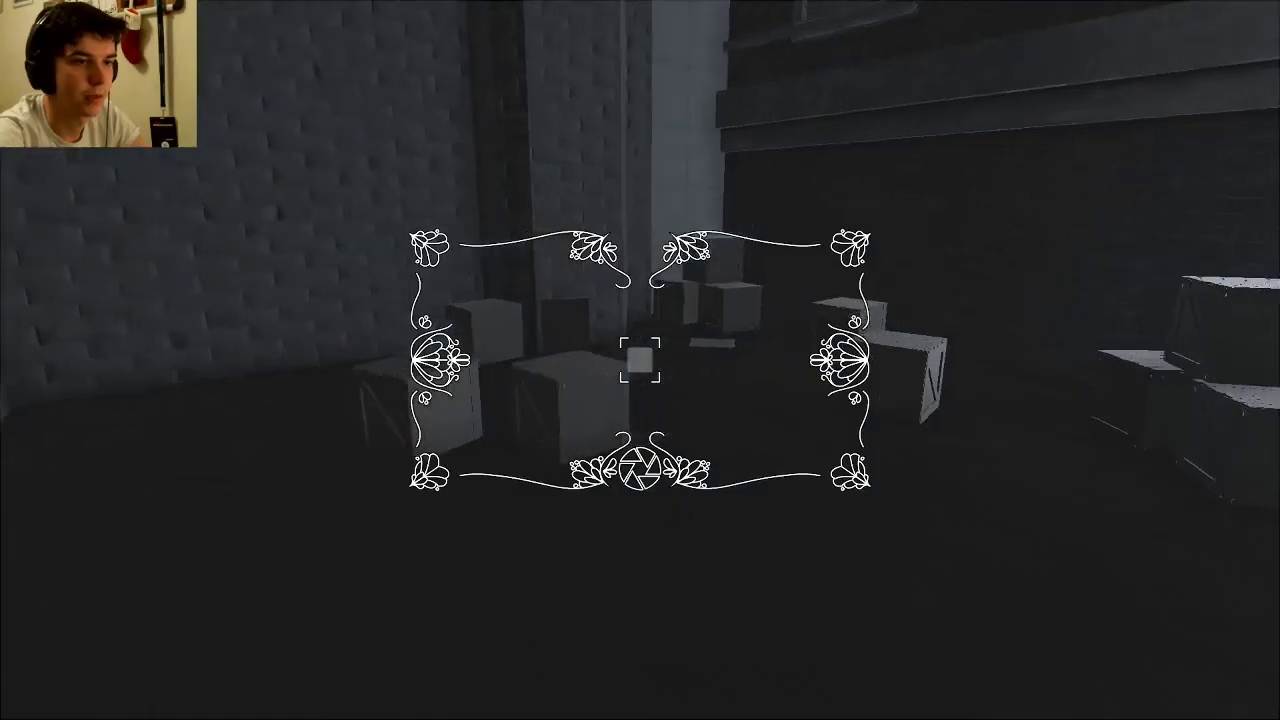
key(w)
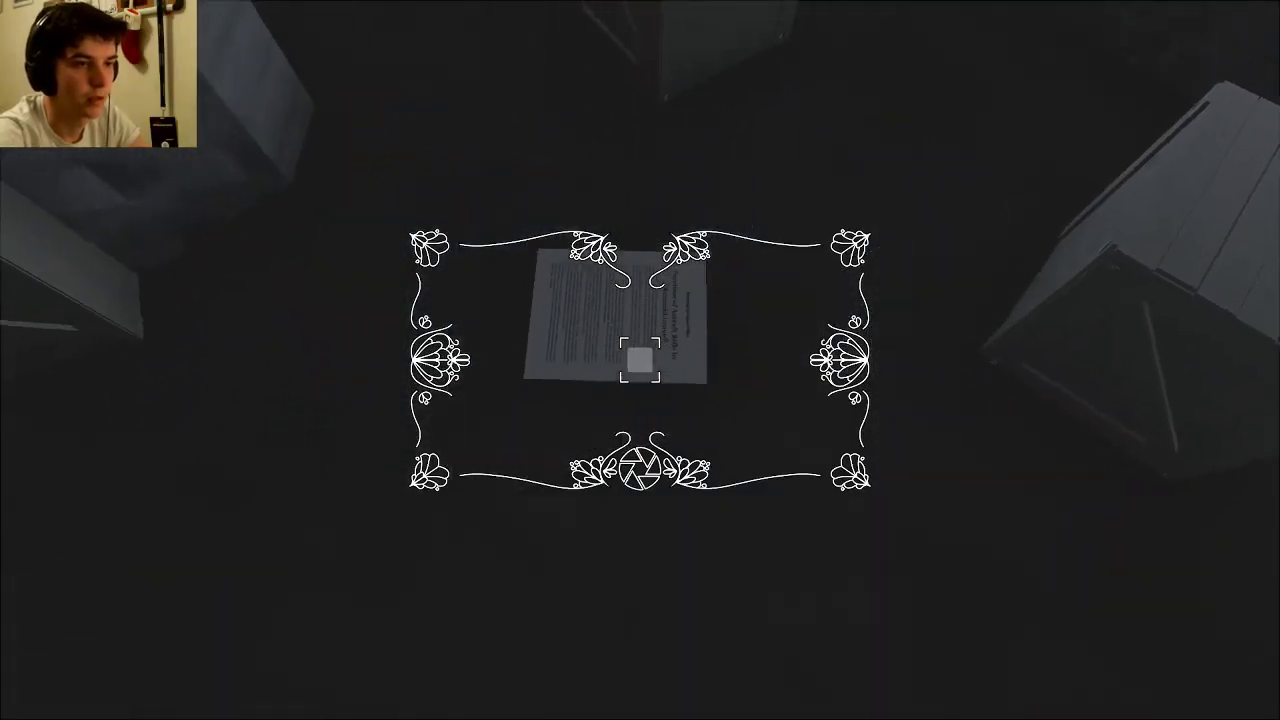
key(Tab)
key(Tab)
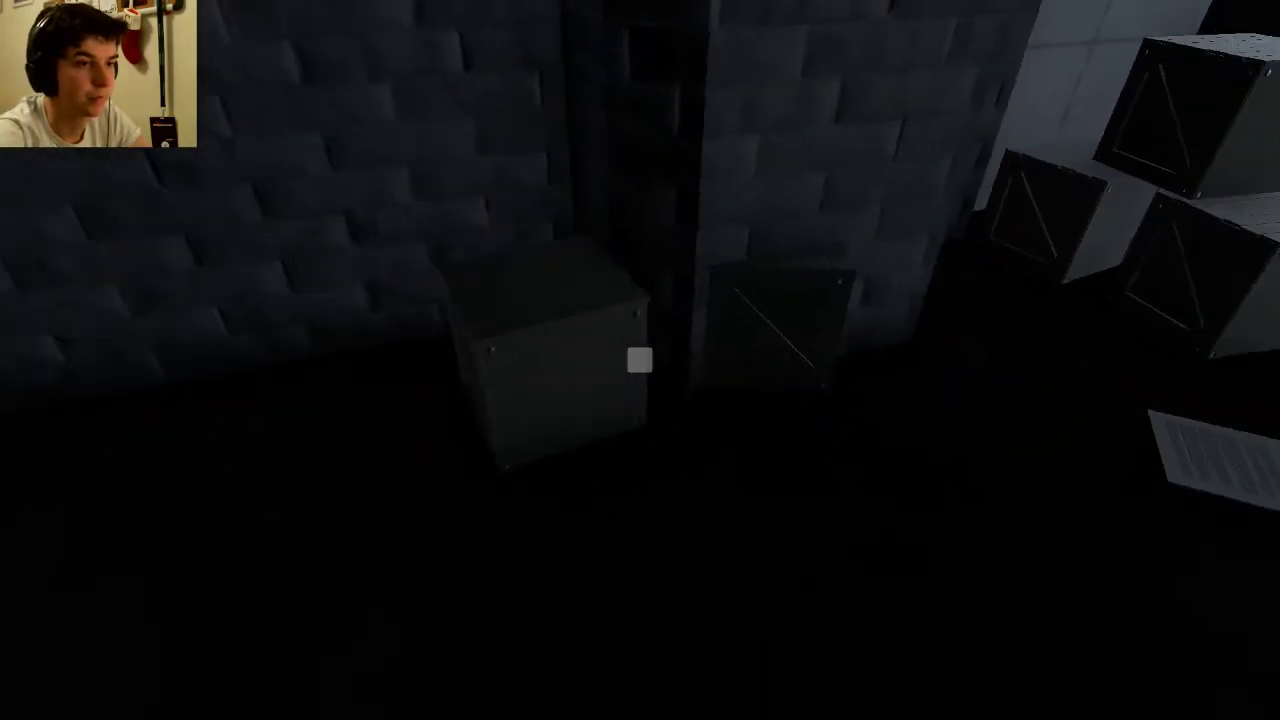
Frame the crates and the standing figure, then check the journal's photo gallery
right_click(640, 360)
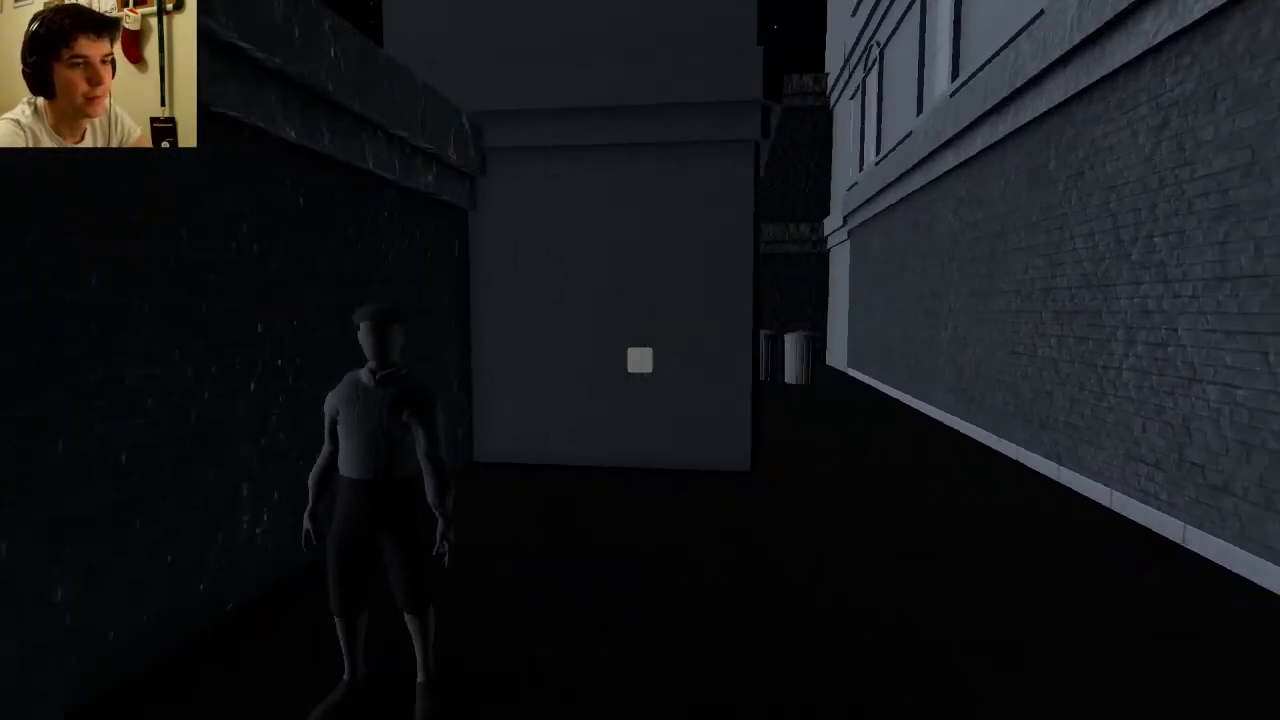
right_click(635, 318)
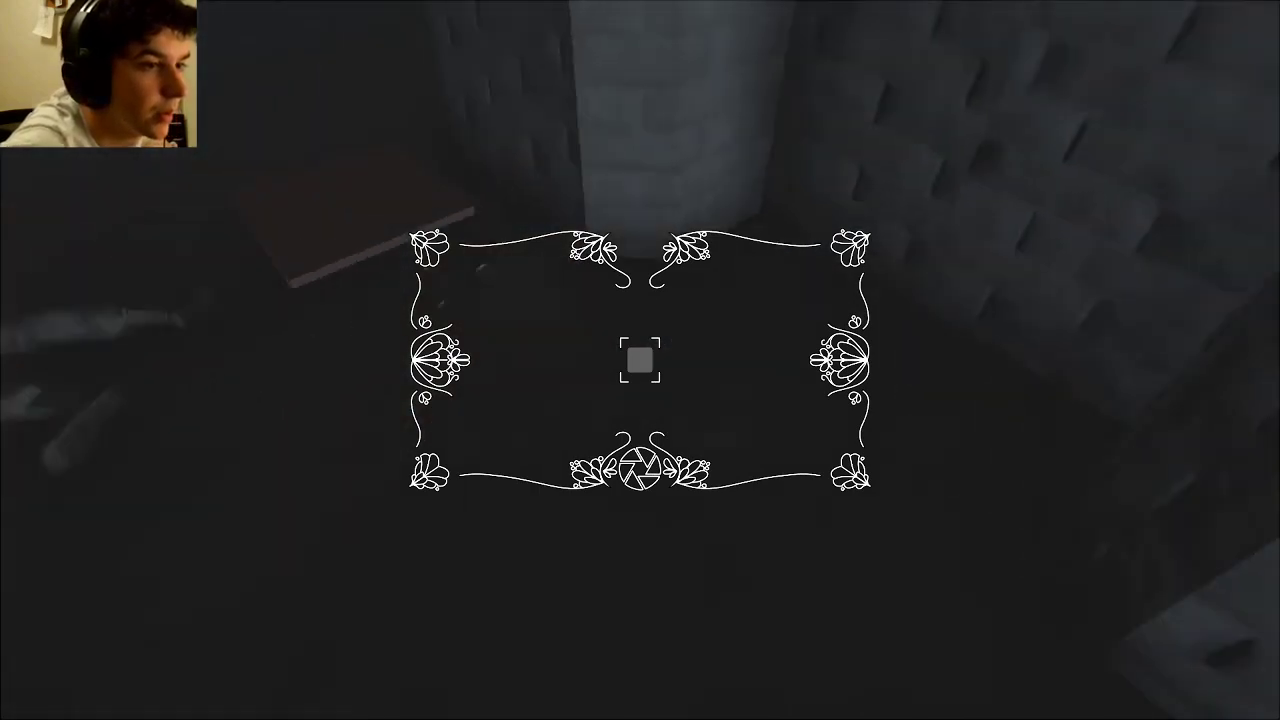
key(Tab)
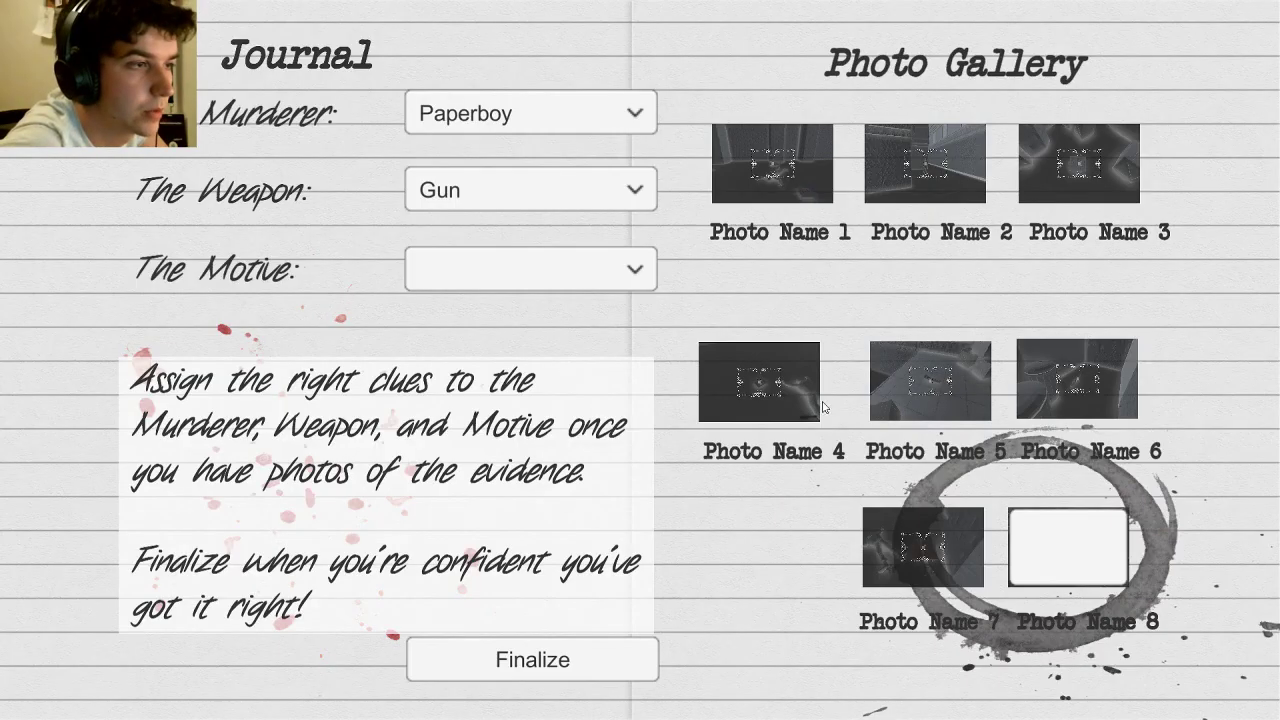
key(Tab)
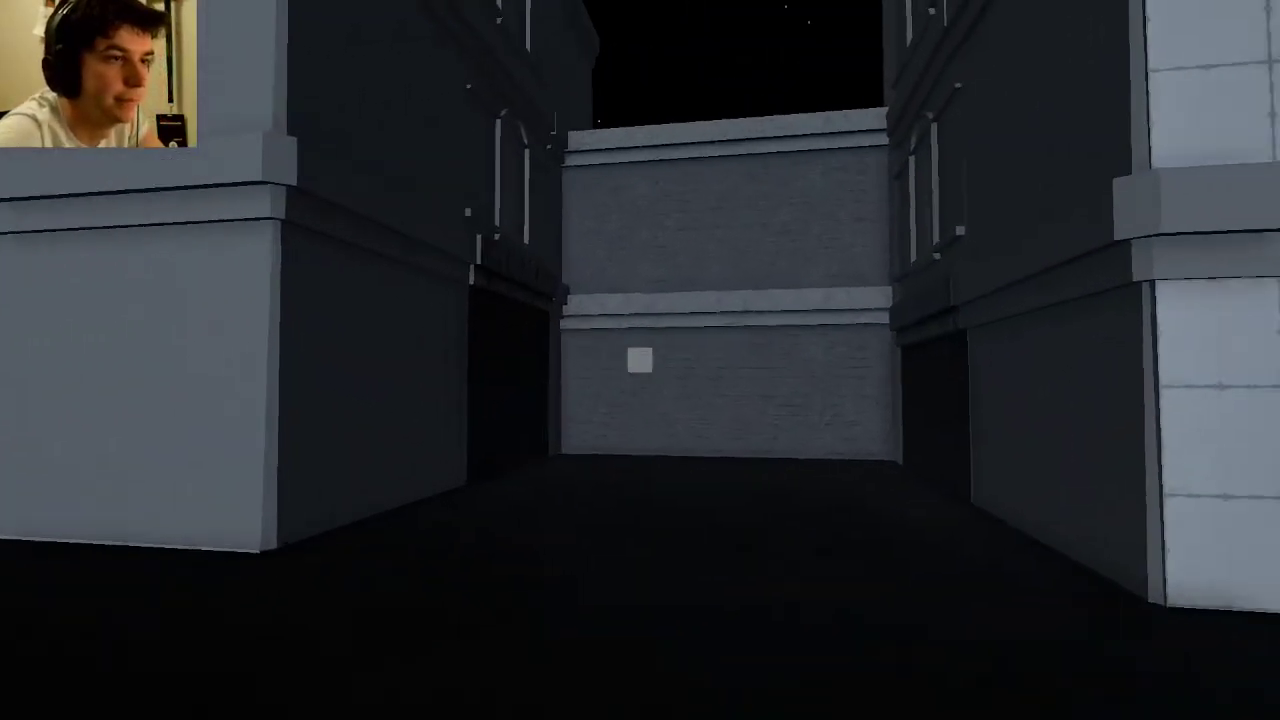
Walk the alley, climb the ladder, then assign clues in the journal to solve the case
key(c)
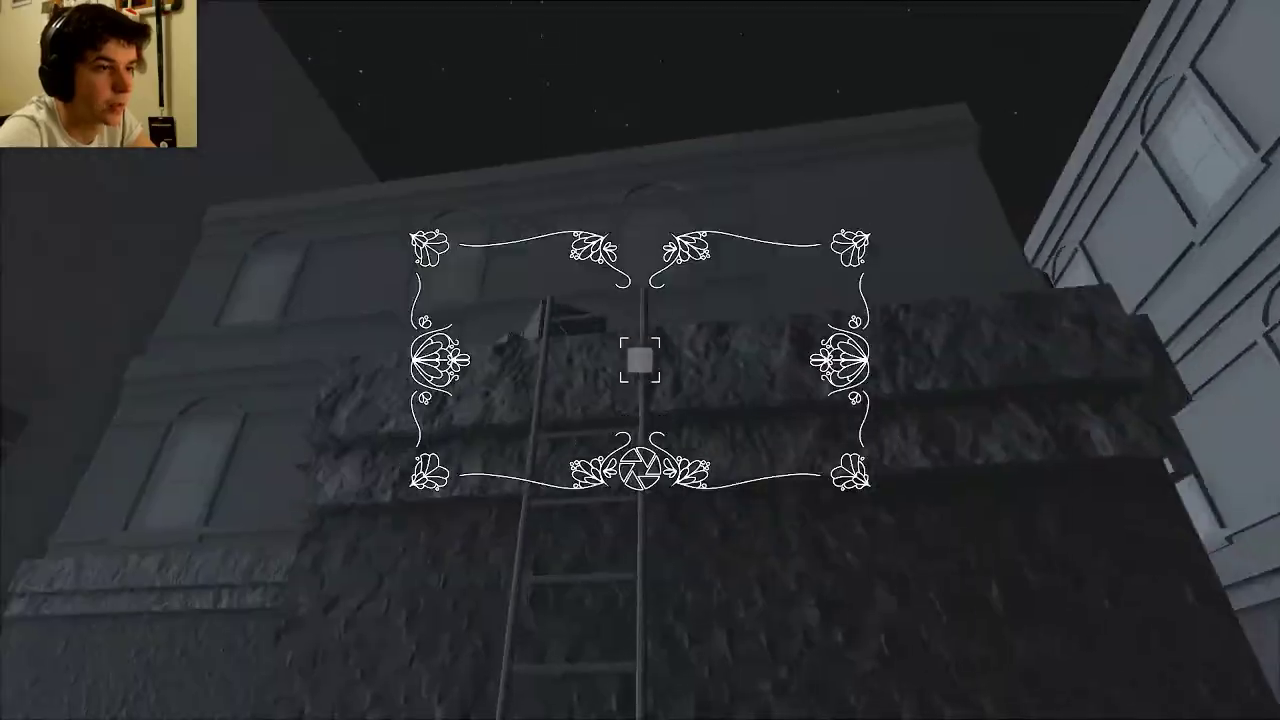
right_click(640, 360)
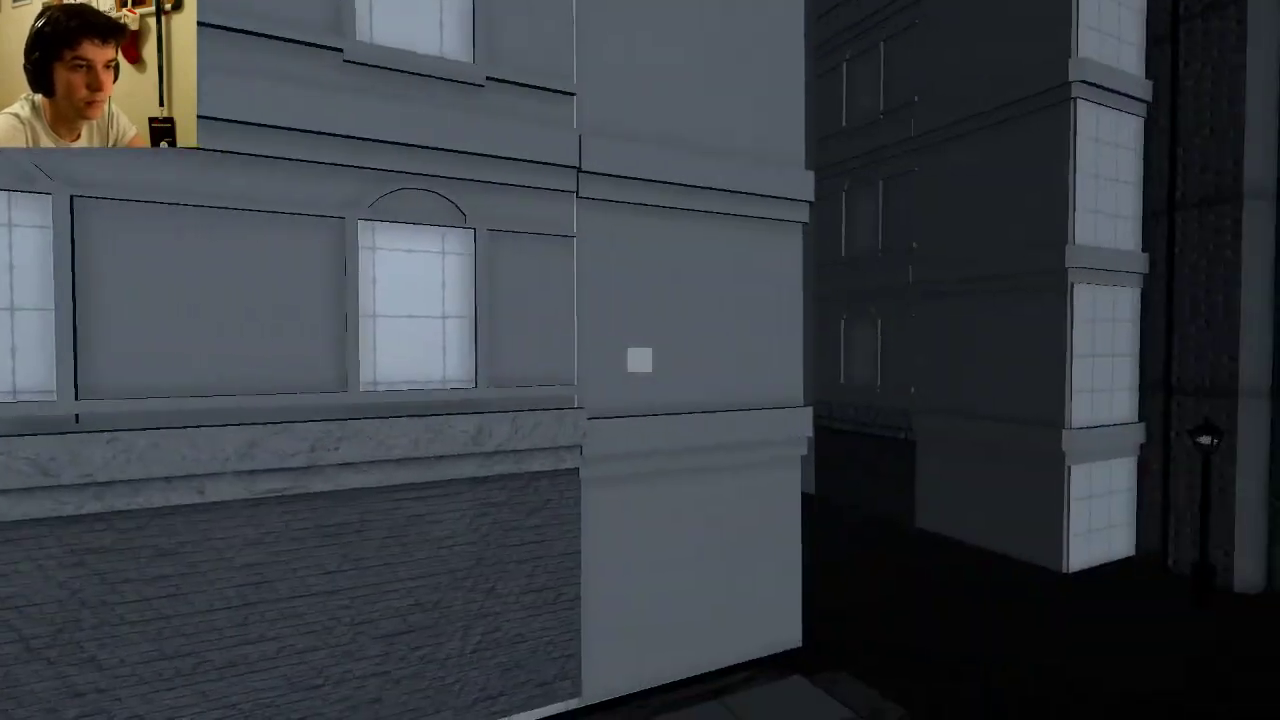
right_click(640, 360)
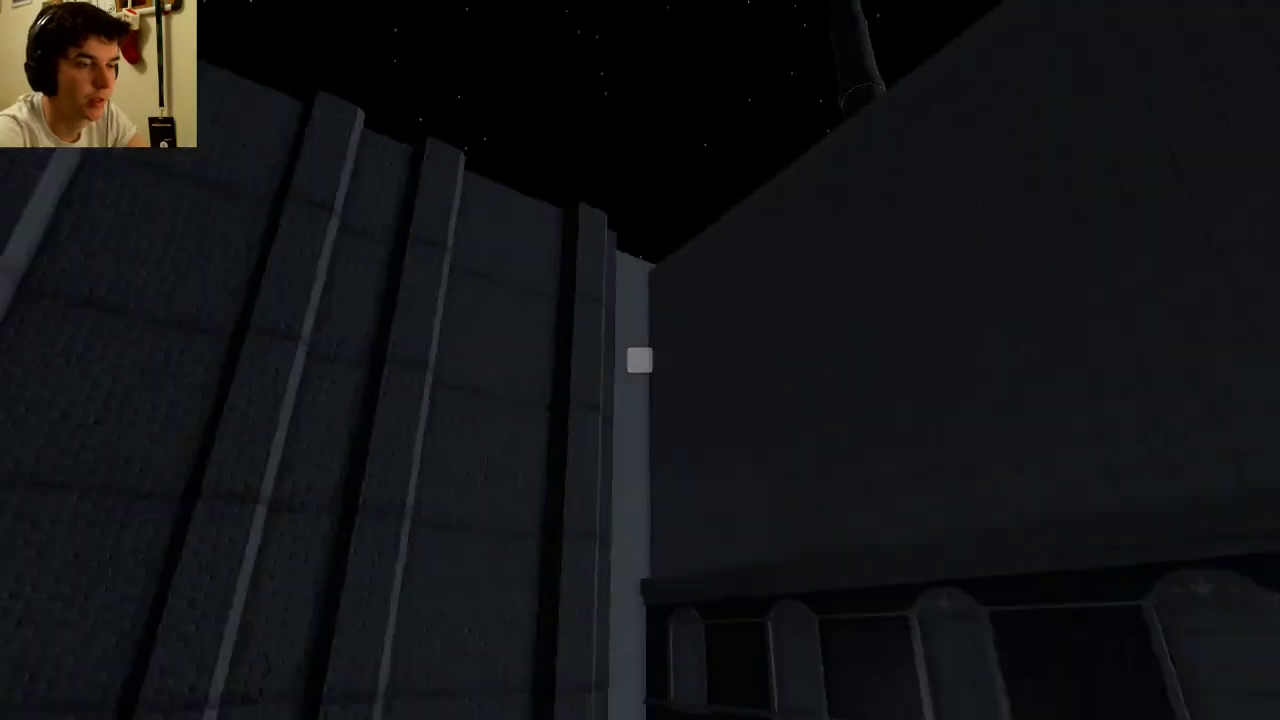
key(Tab)
key(Tab)
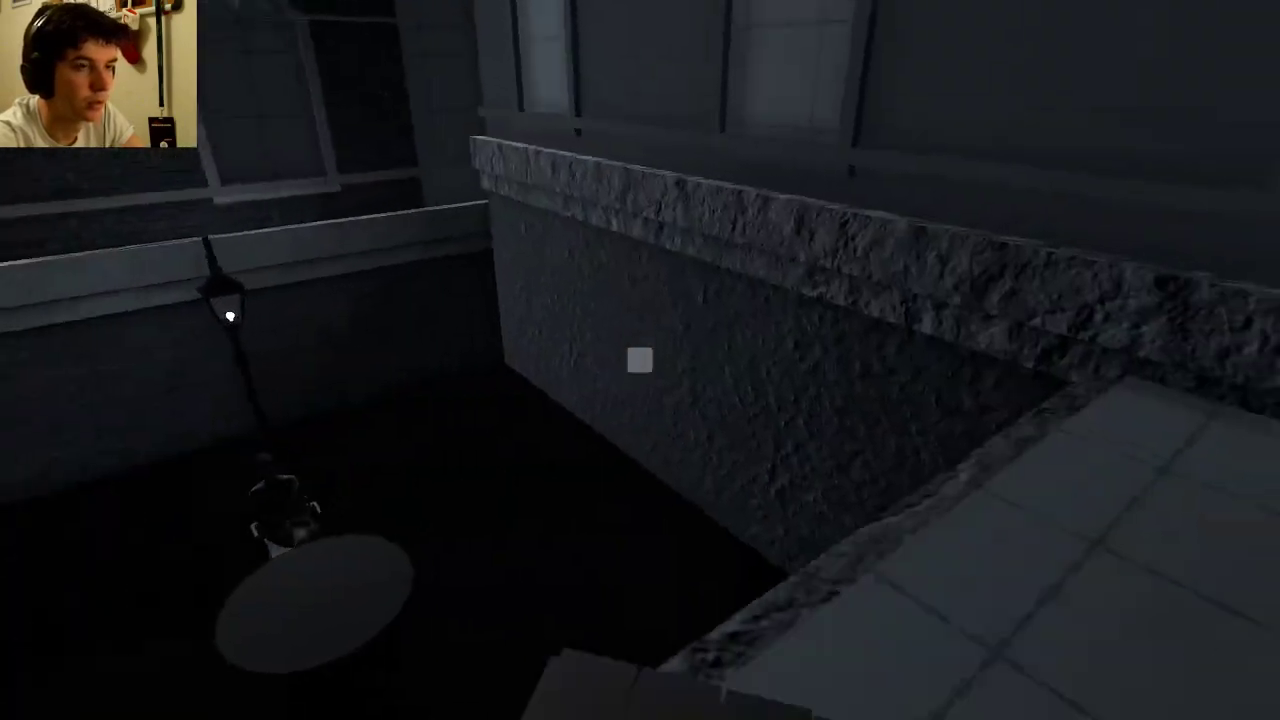
key(Tab)
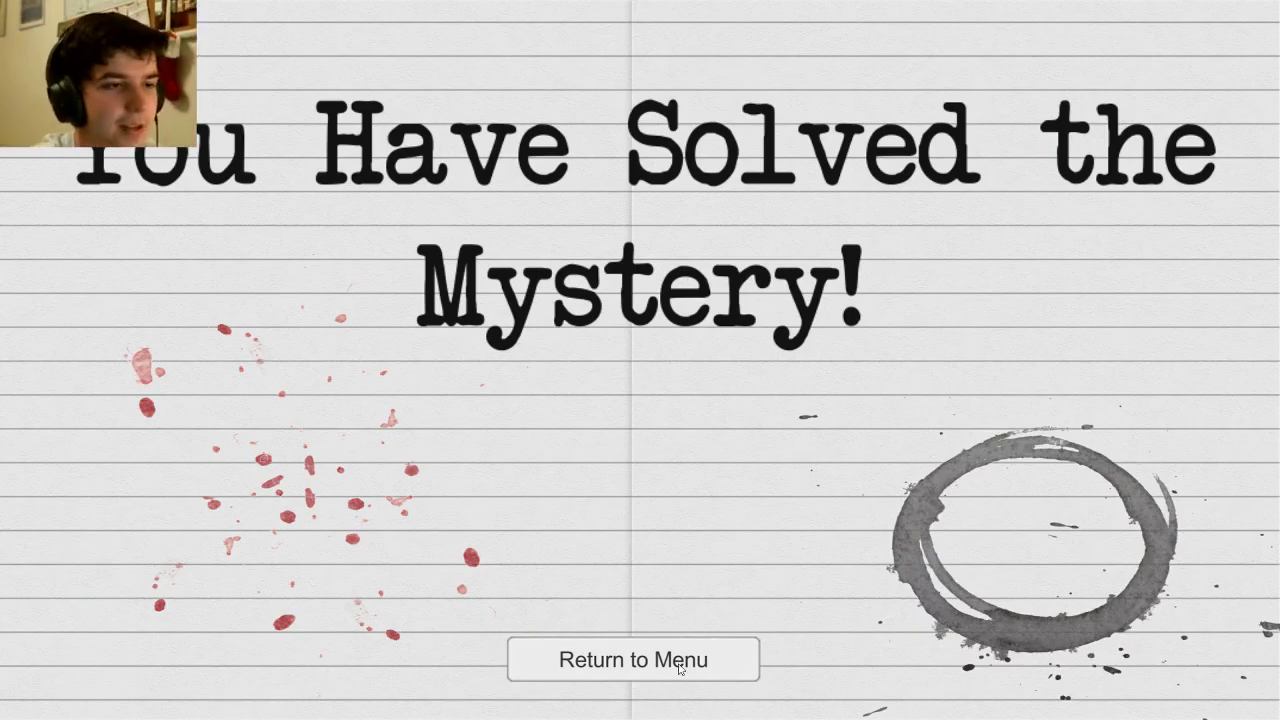
Leave the 'You Have Solved the Mystery!' screen for the main menu and start a new game
click(657, 668)
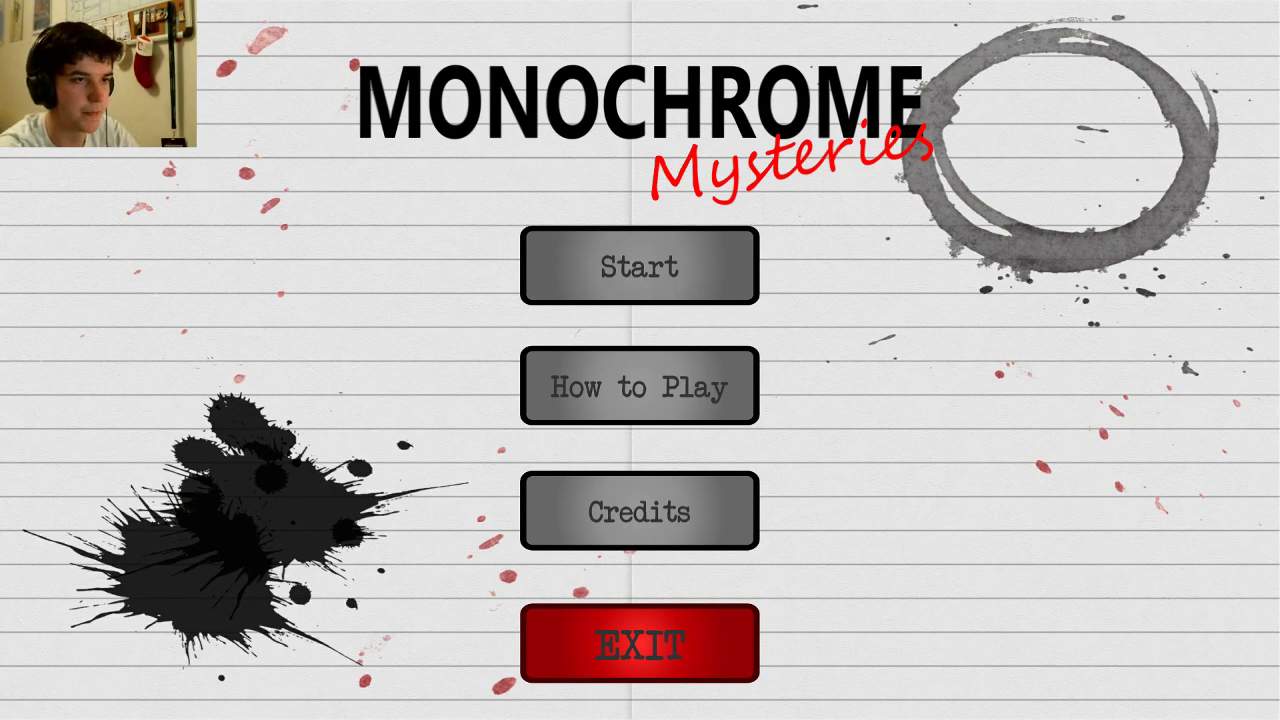
click(632, 282)
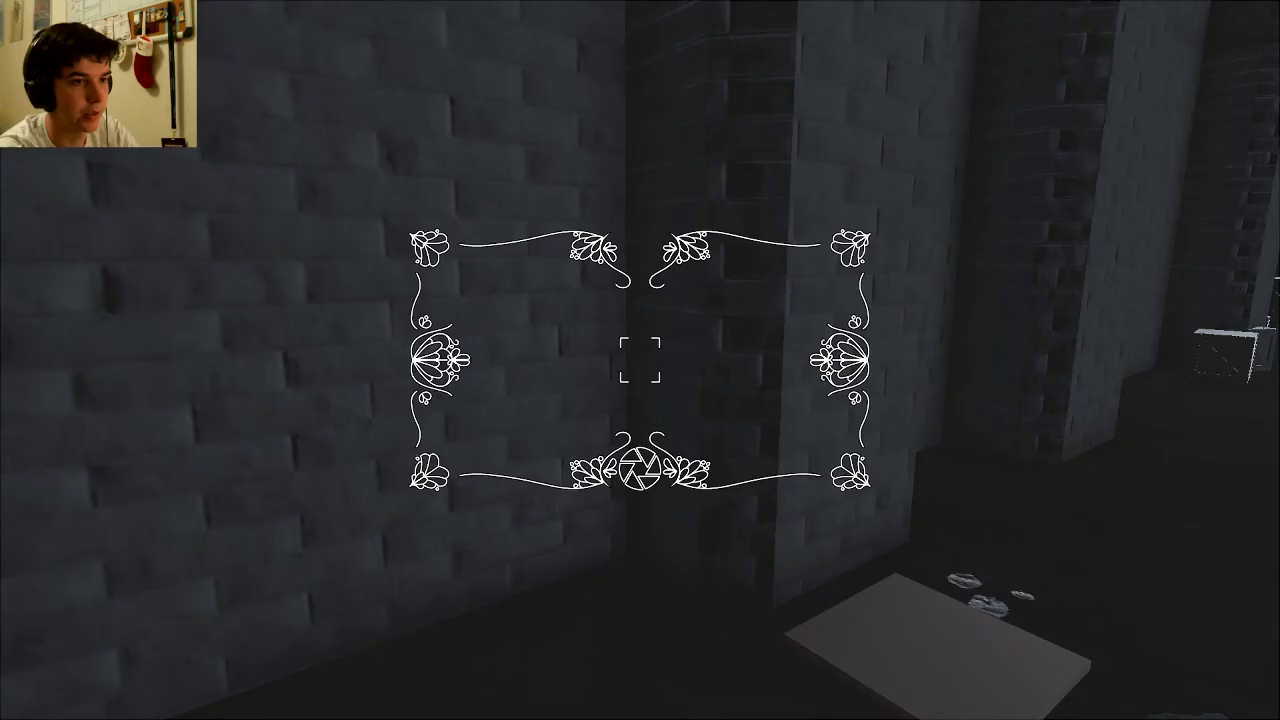
Survey the dark room through the camera, then head out toward the courtyard
right_click(640, 360)
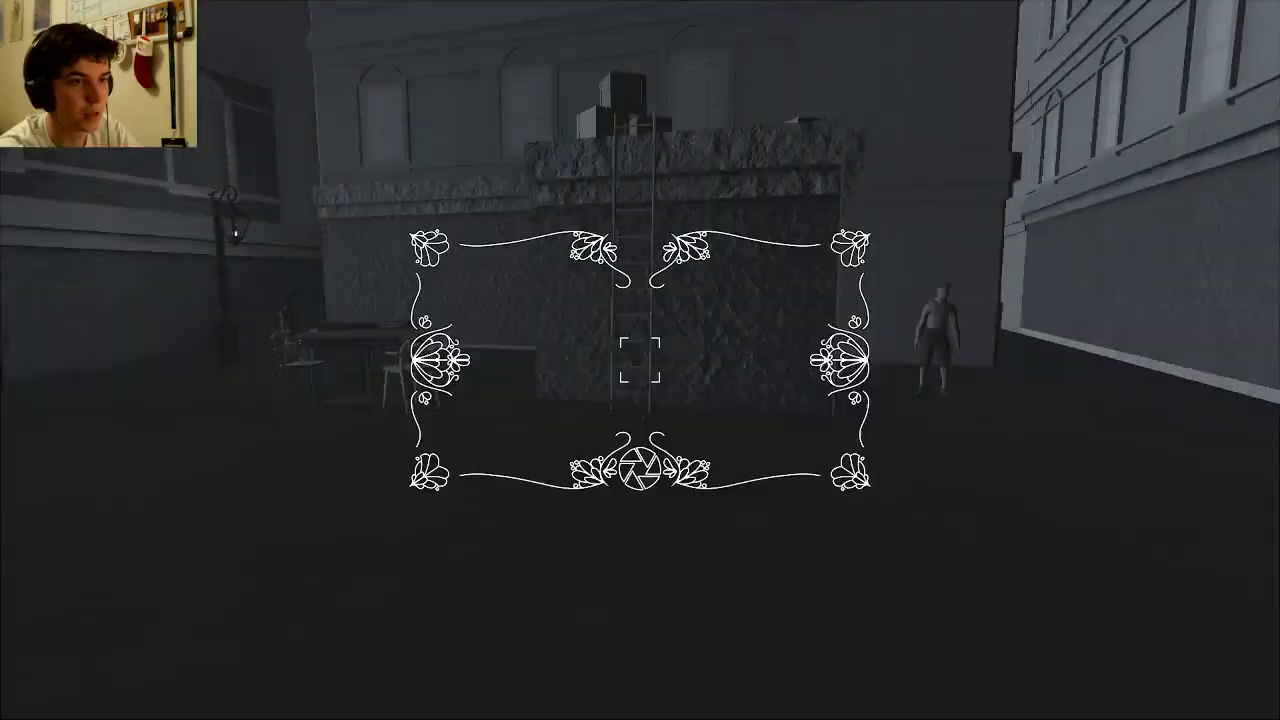
right_click(640, 360)
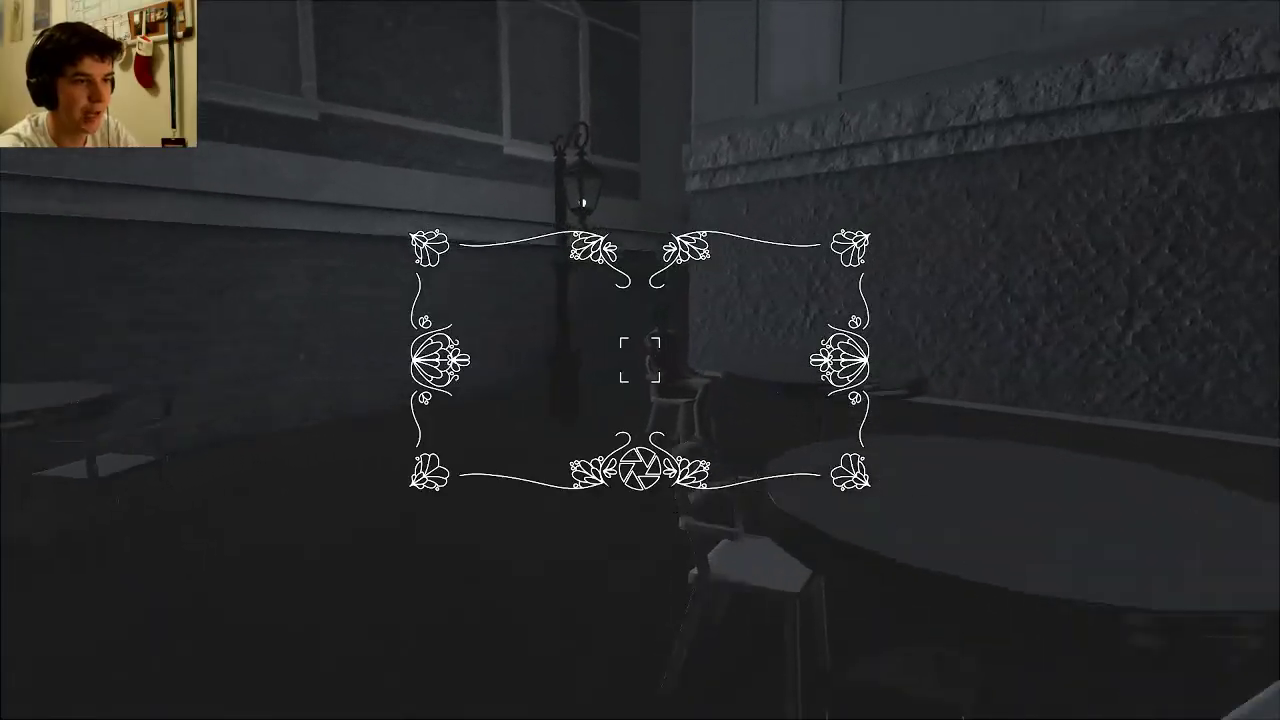
key(Escape)
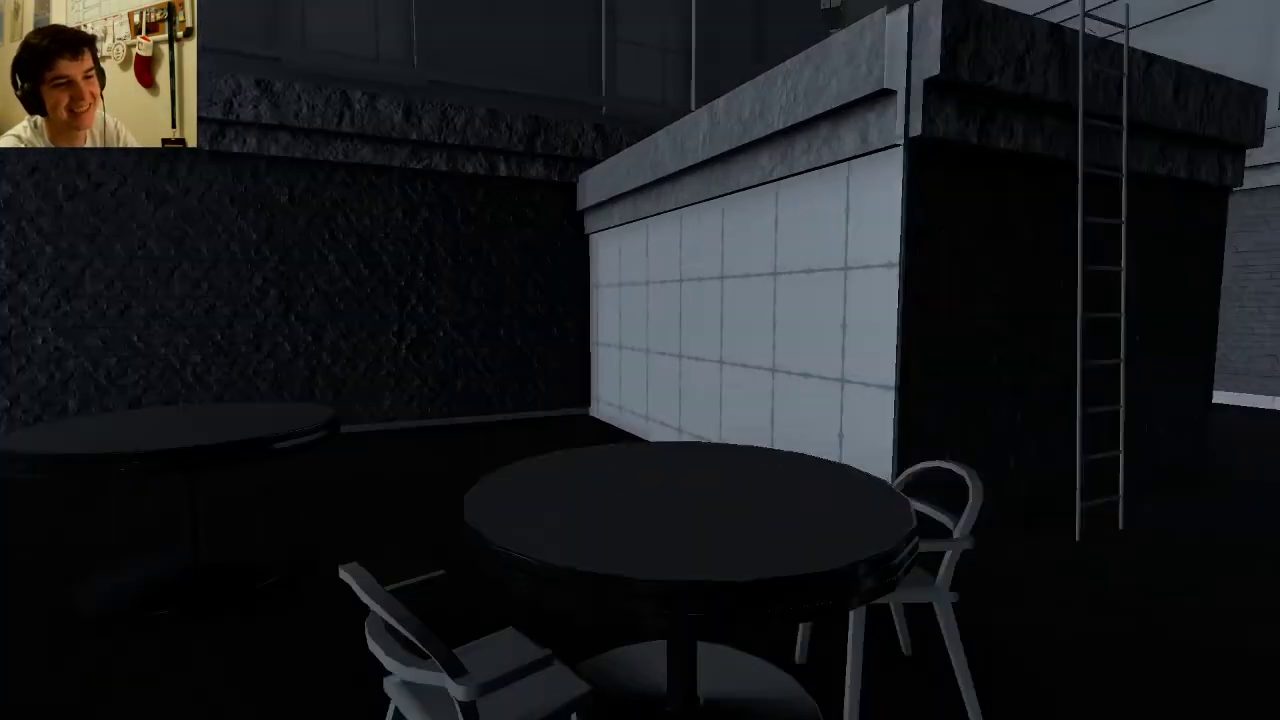
Walk around the ladder building and down the alley toward the trash cans
key(w)
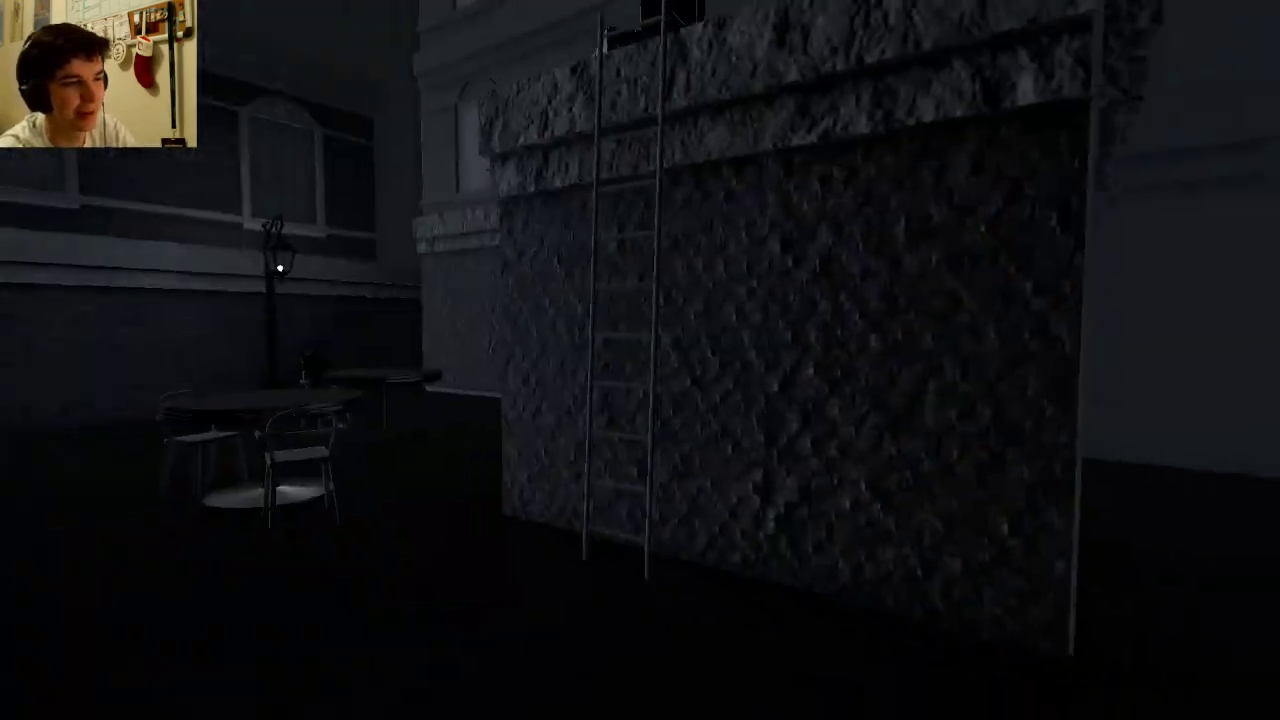
right_click(640, 360)
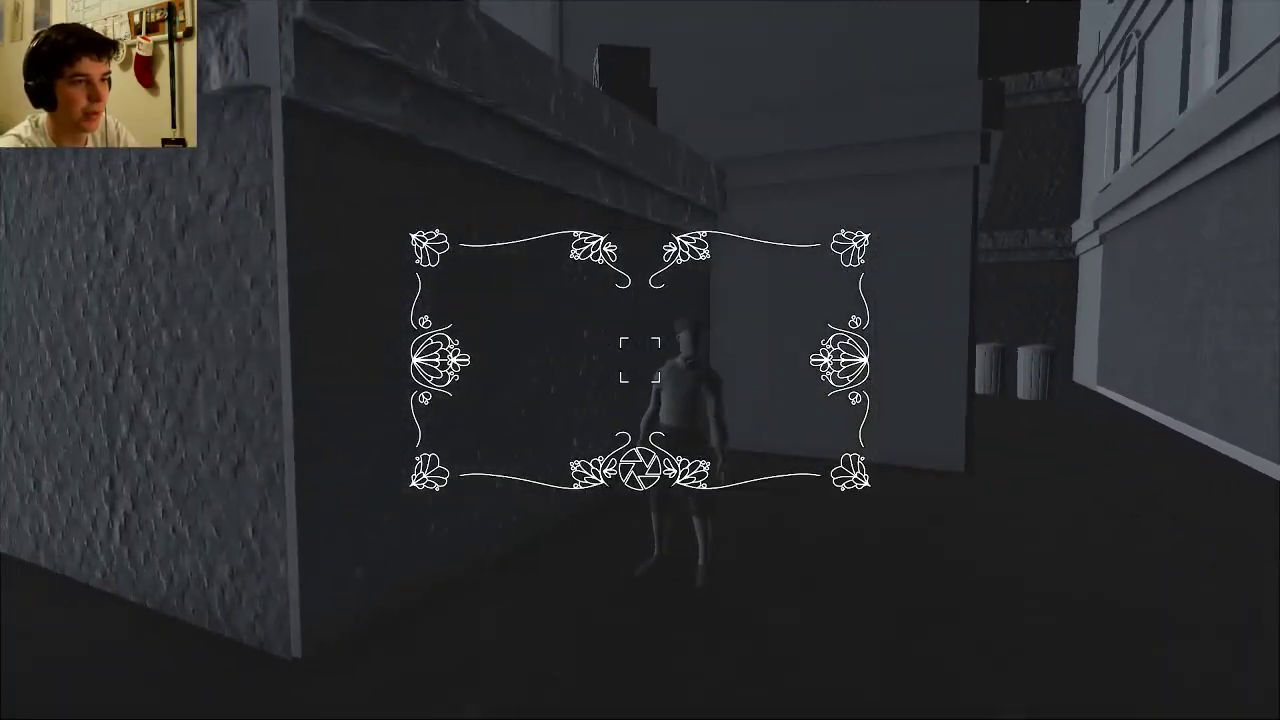
right_click(640, 360)
key(w)
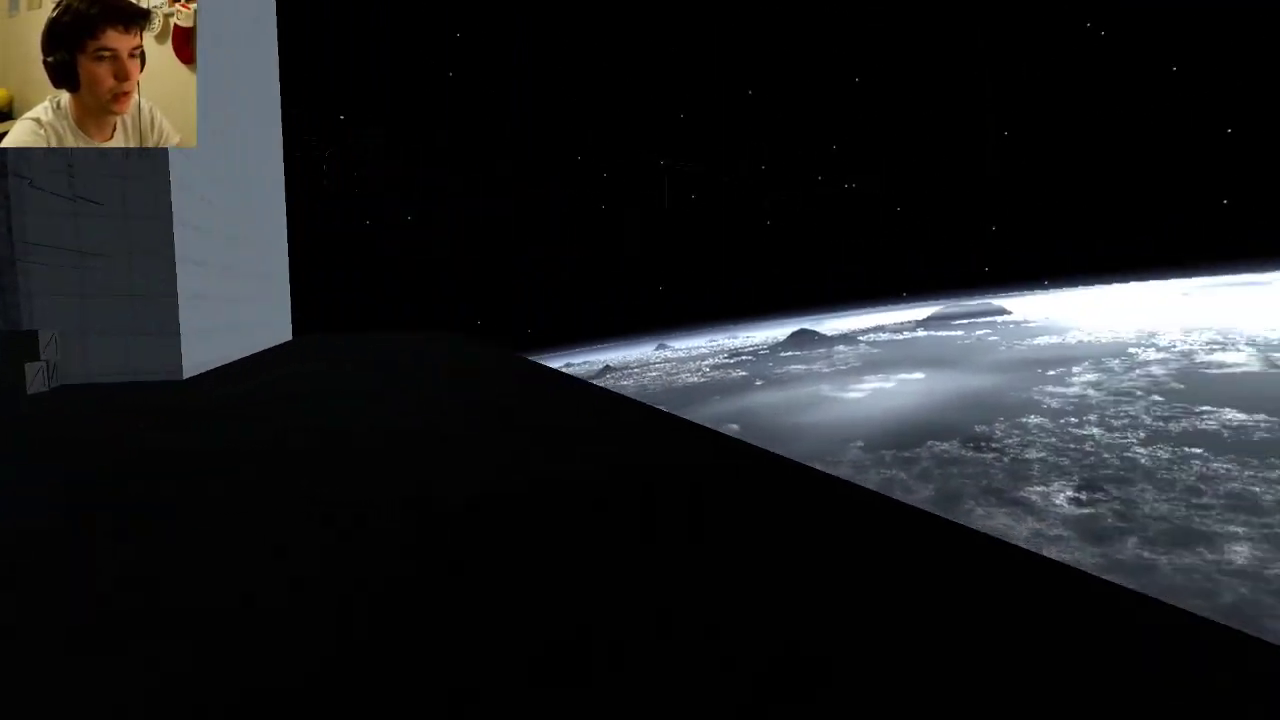
Walk along the boundary wall, aiming the camera at the floating structure
key(w)
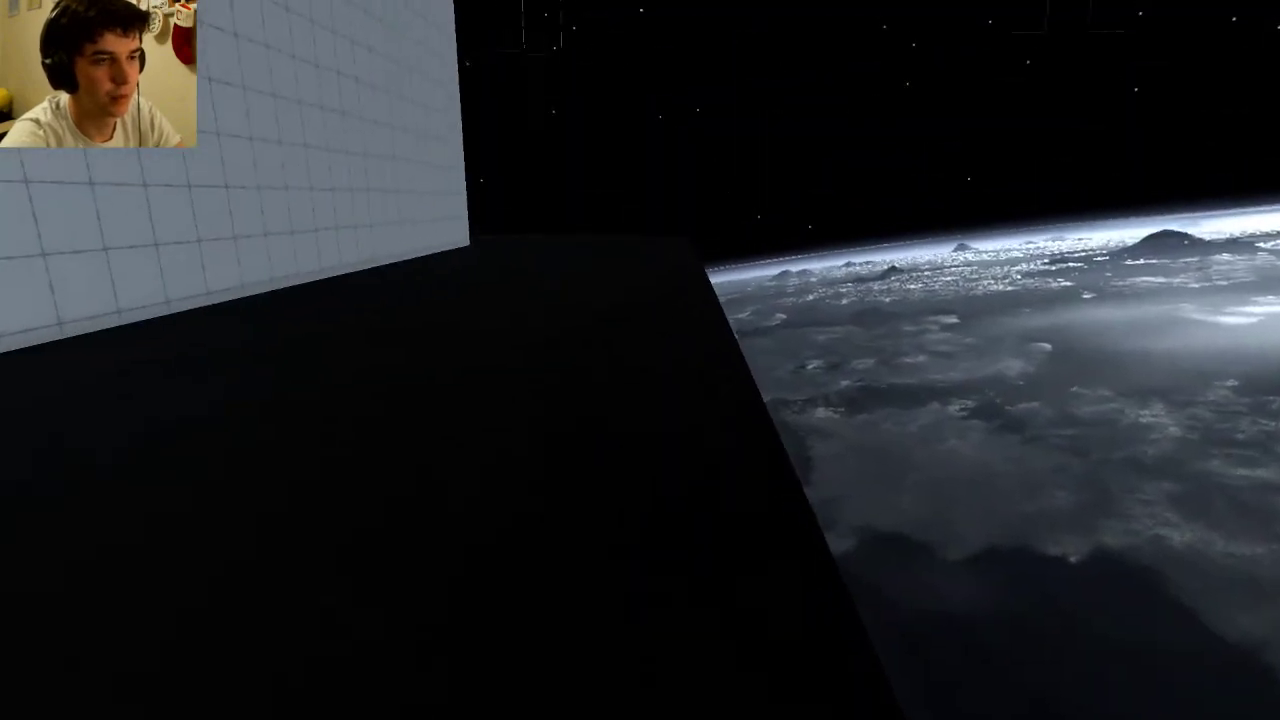
key(w)
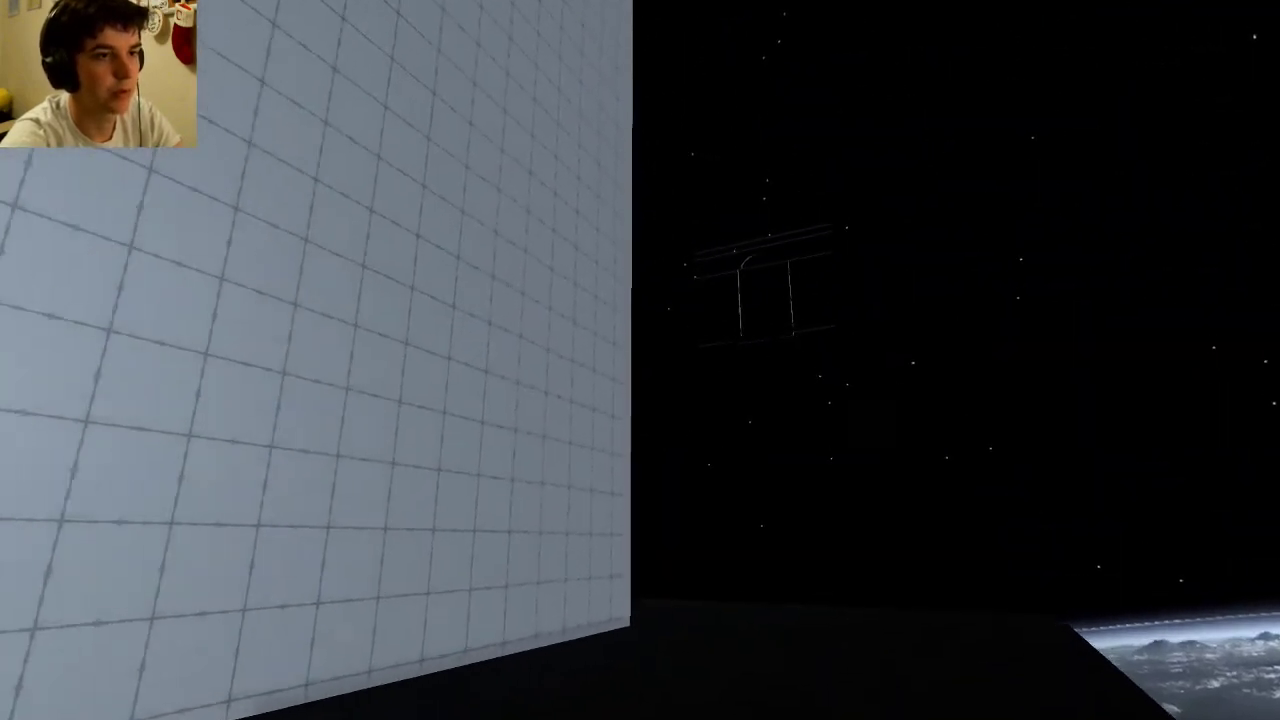
right_click(640, 360)
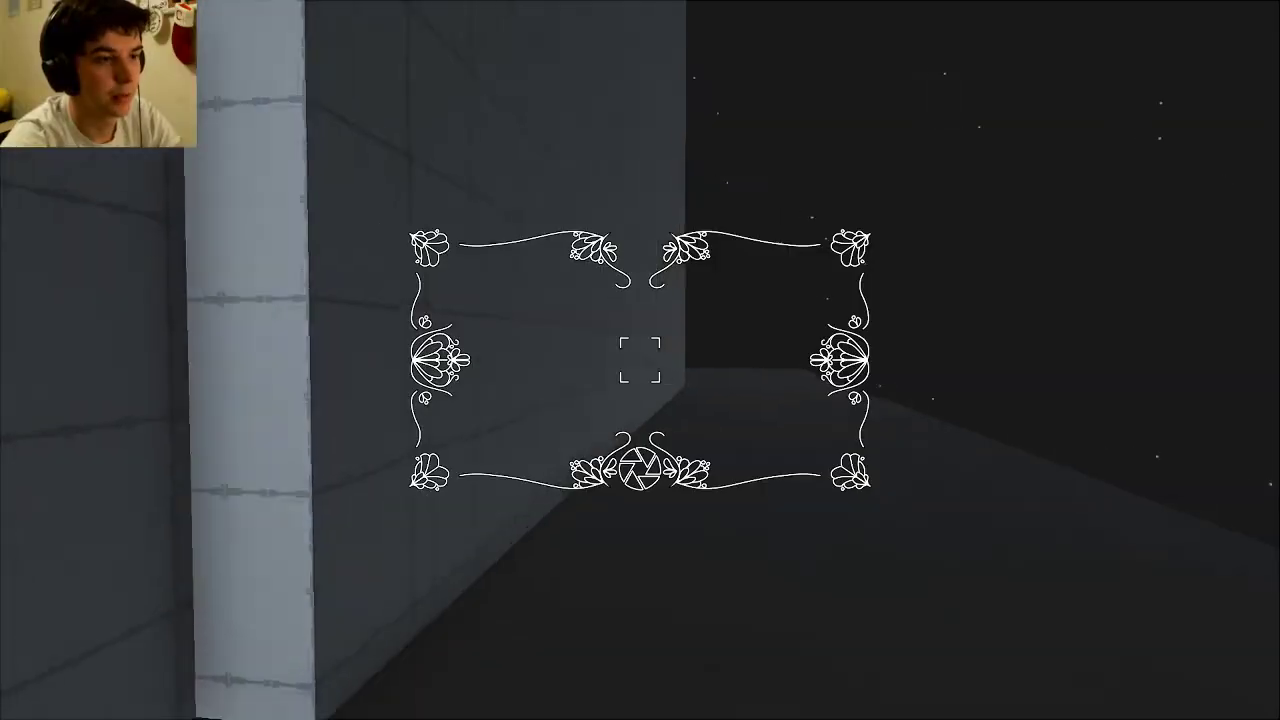
right_click(640, 360)
key(w)
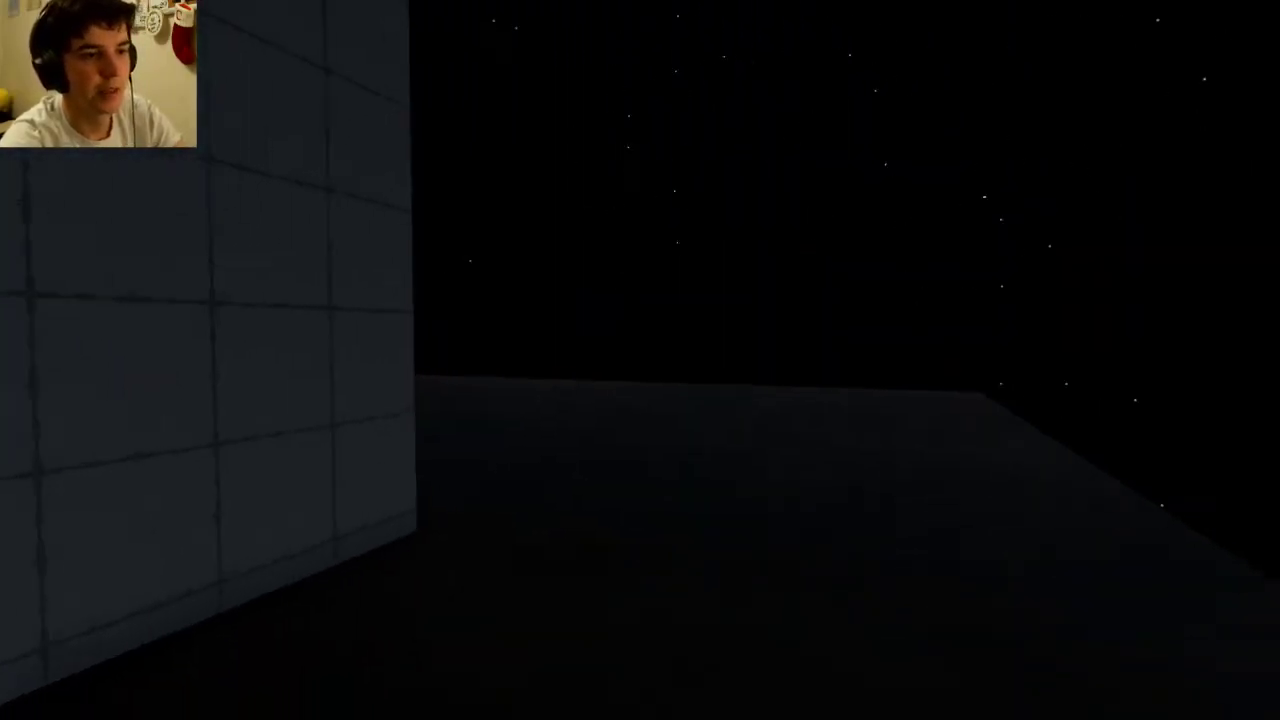
Frame the level edge with the camera, then walk toward the building wall
right_click(640, 360)
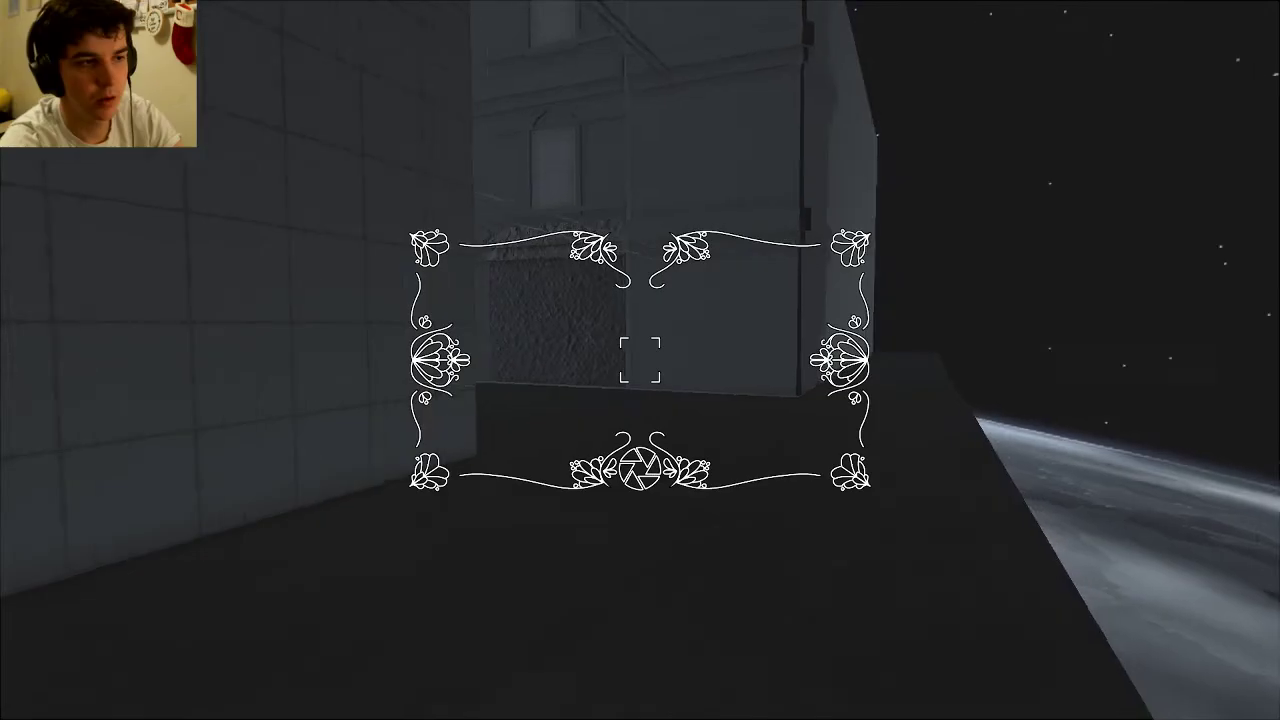
right_click(640, 360)
key(w)
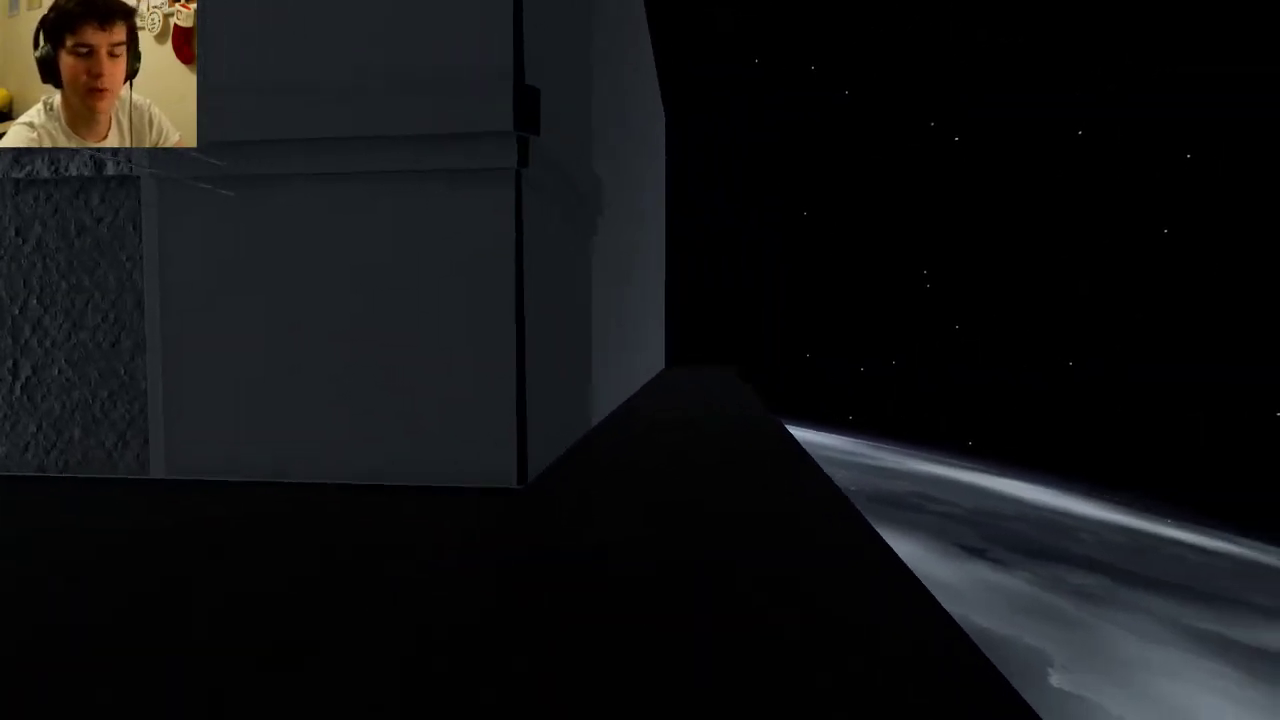
right_click(640, 360)
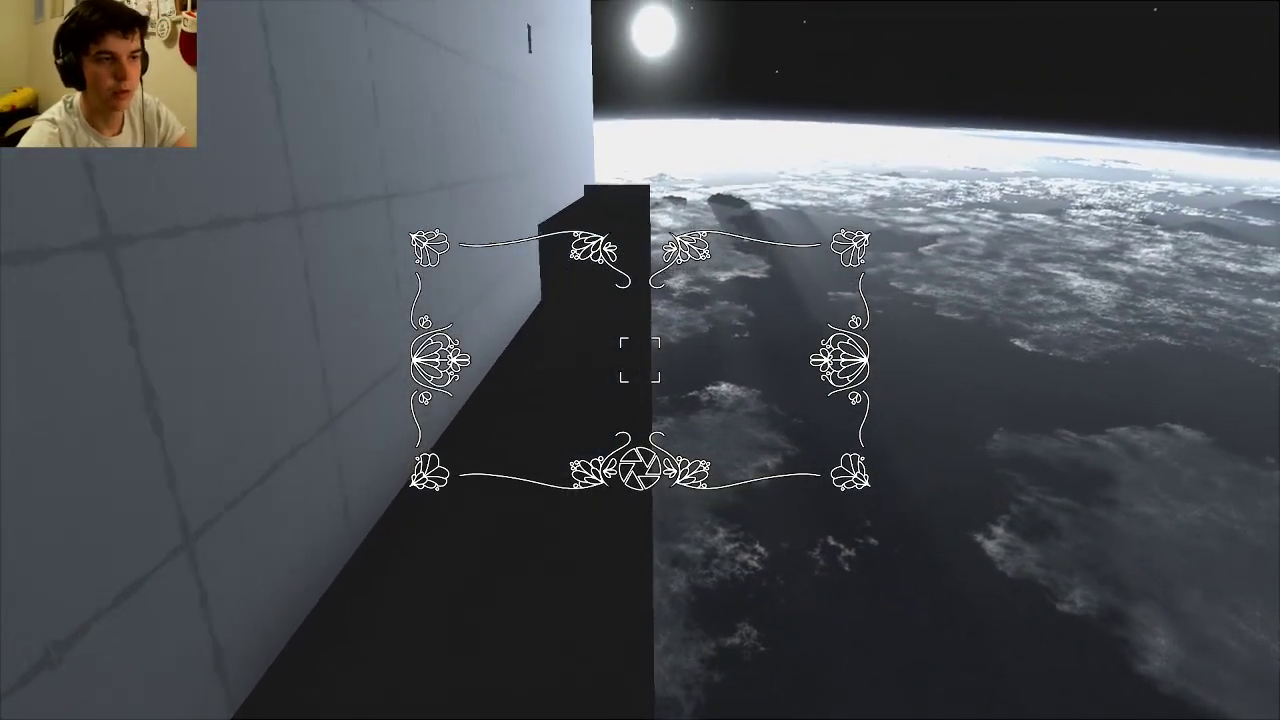
right_click(640, 360)
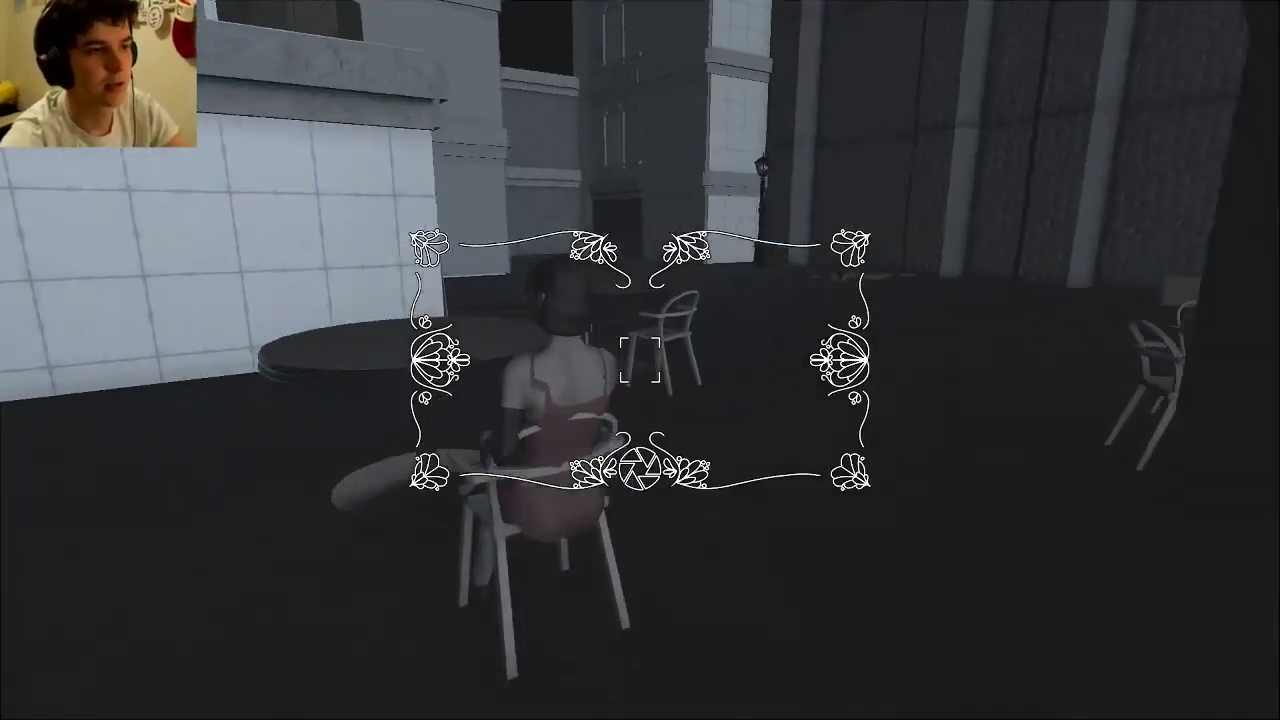
Step from the wall gap into the café with the camera raised, resuming play
right_click(640, 360)
key(Escape)
click(890, 326)
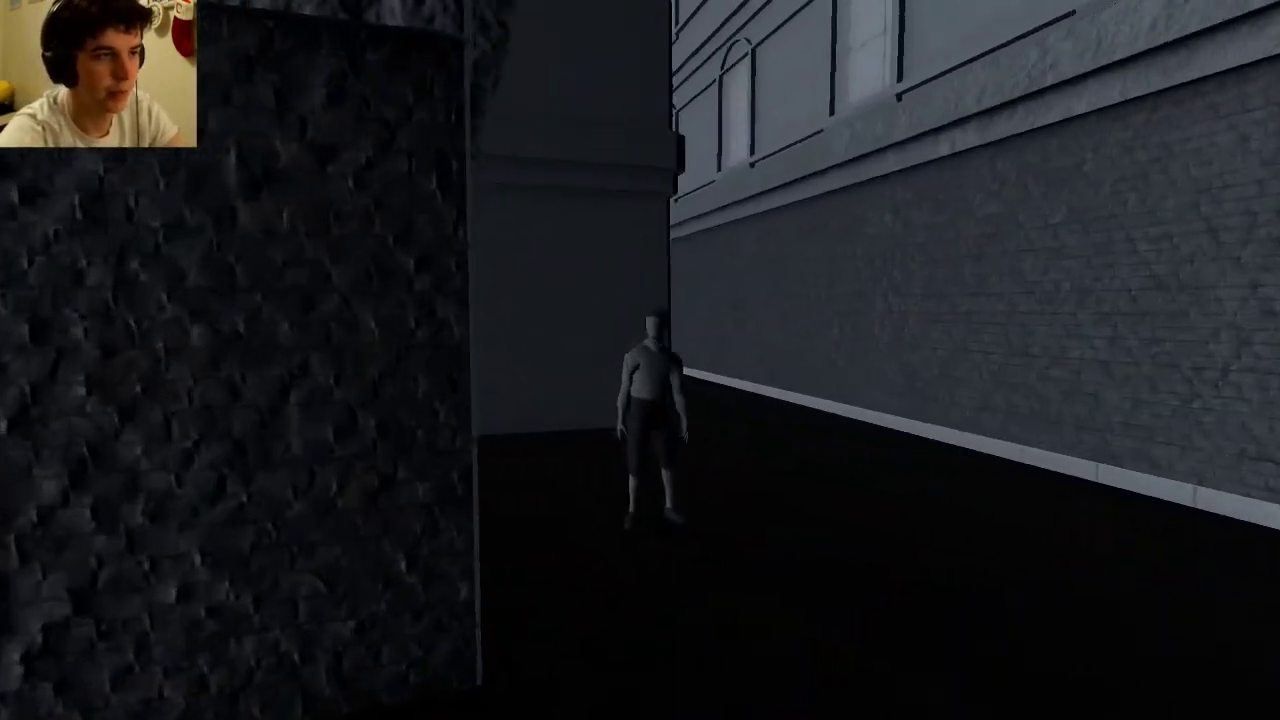
Frame the alley character with the camera, resuming from pauses along the way
right_click(640, 360)
key(Escape)
click(289, 375)
right_click(640, 360)
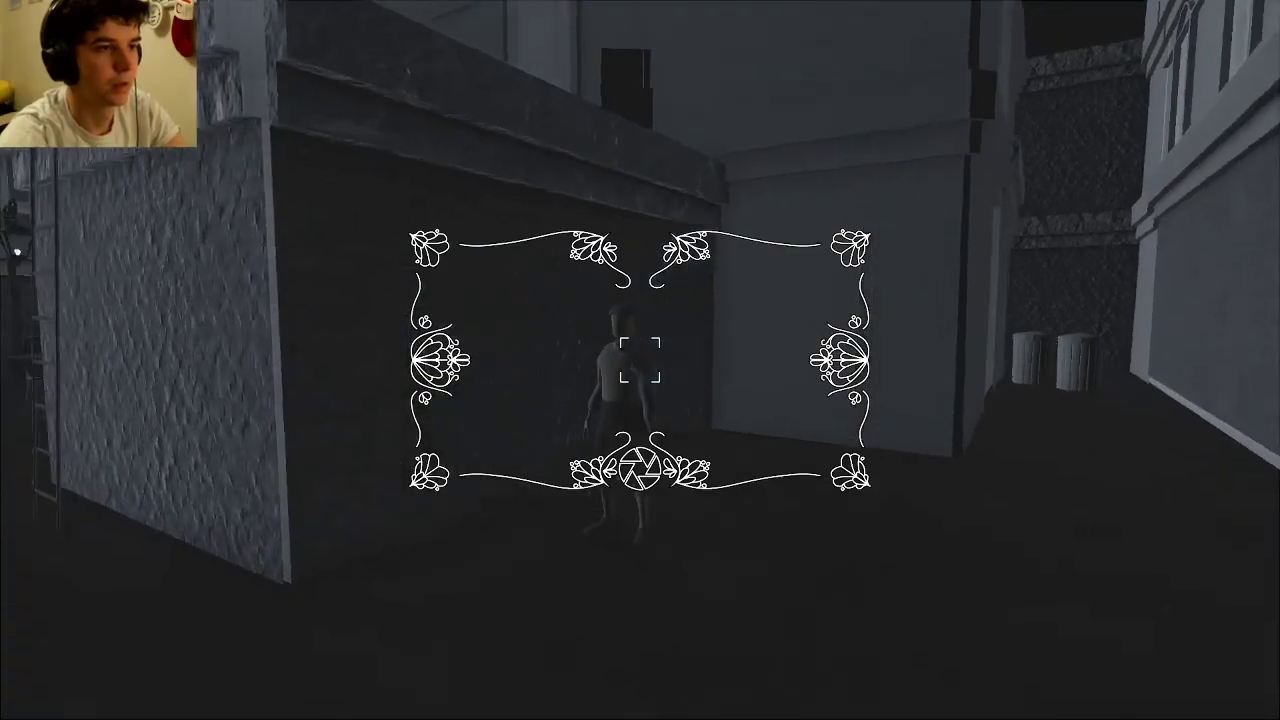
key(Escape)
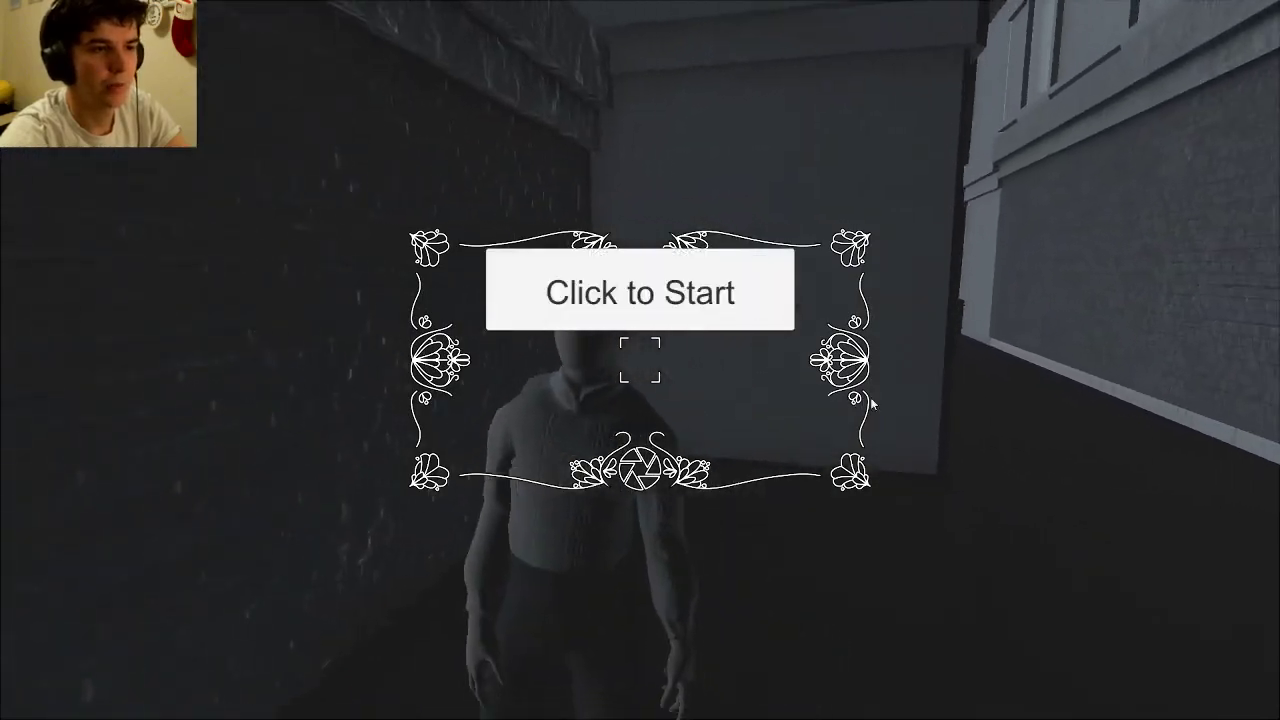
click(883, 397)
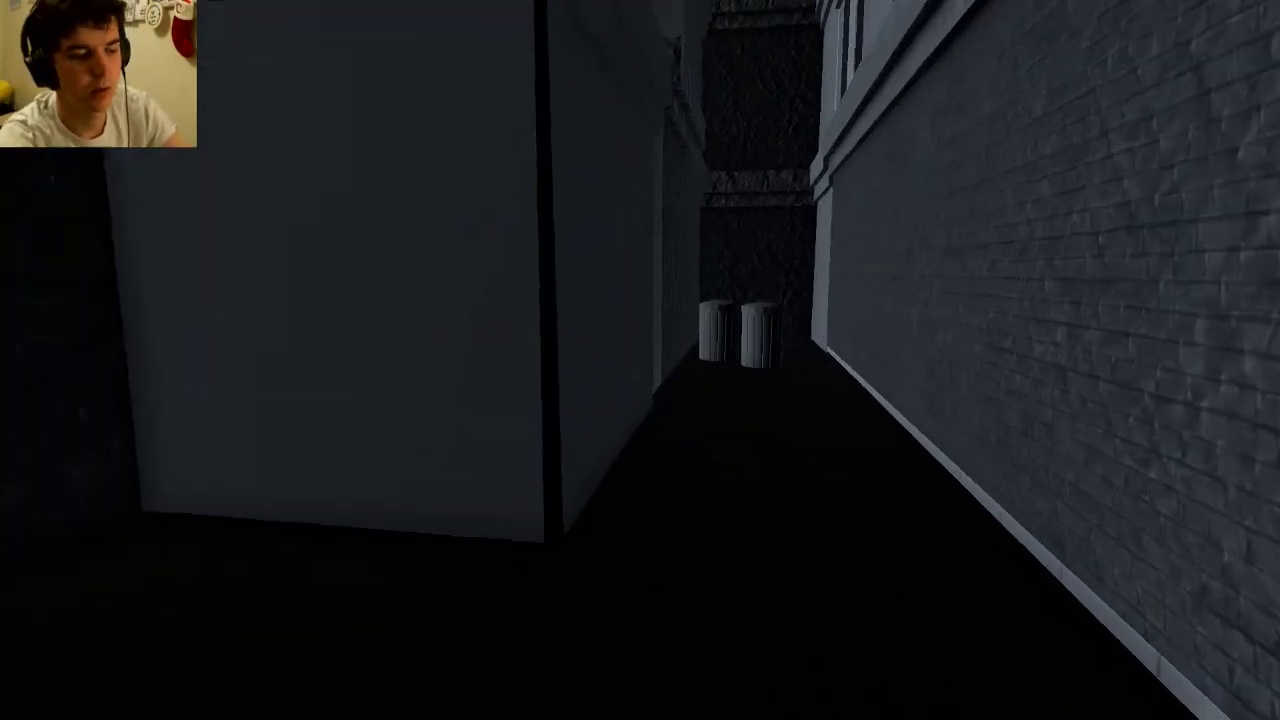
right_click(640, 360)
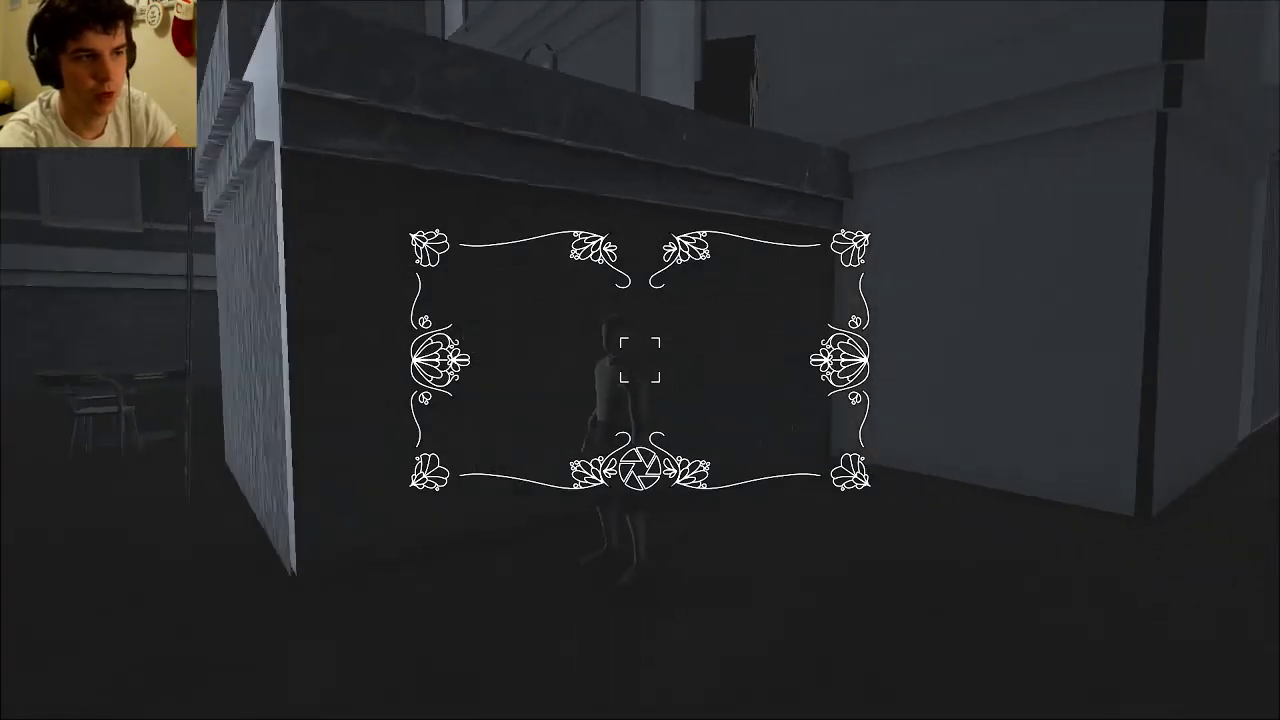
key(Escape)
click(626, 358)
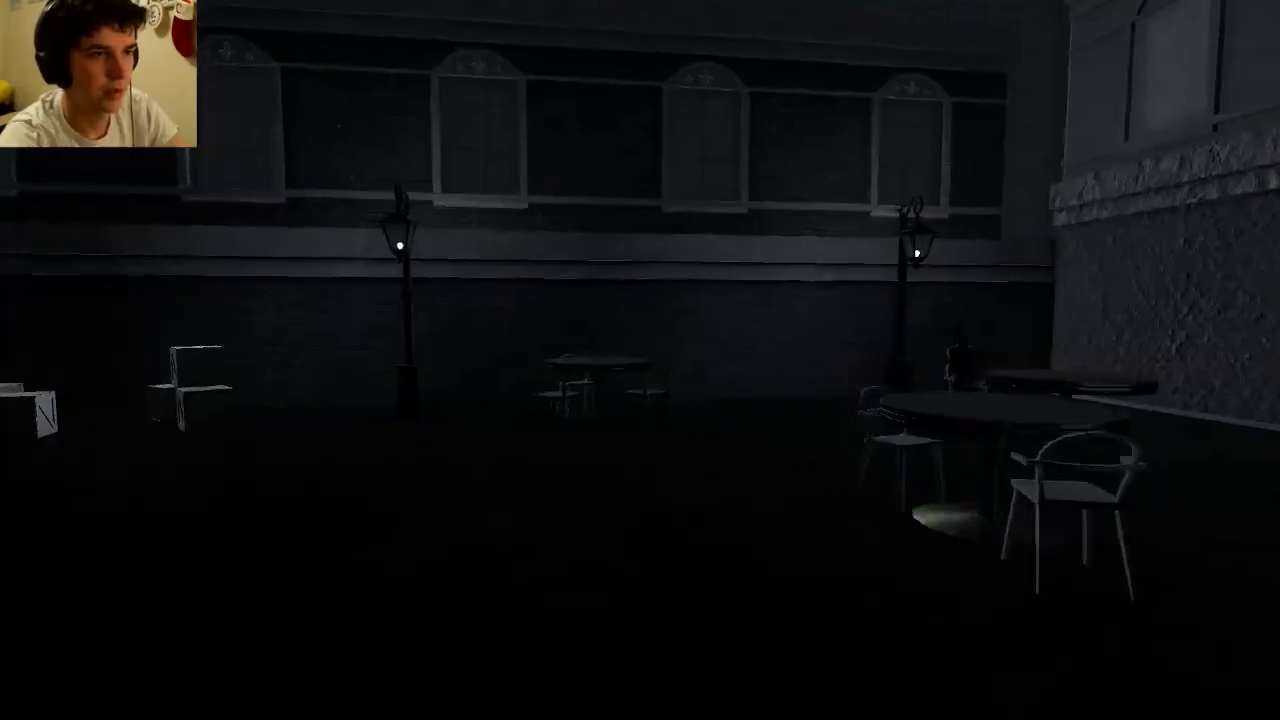
Raise the camera toward the courtyard and over the street
right_click(640, 360)
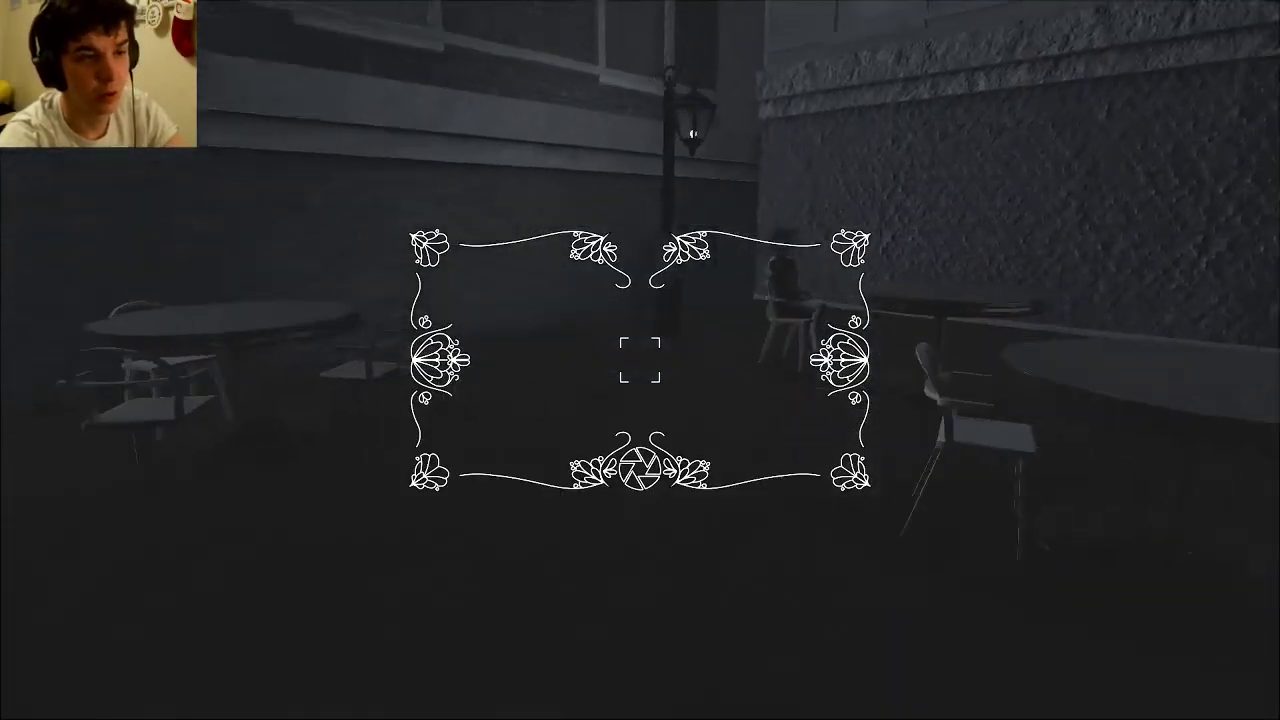
key(Escape)
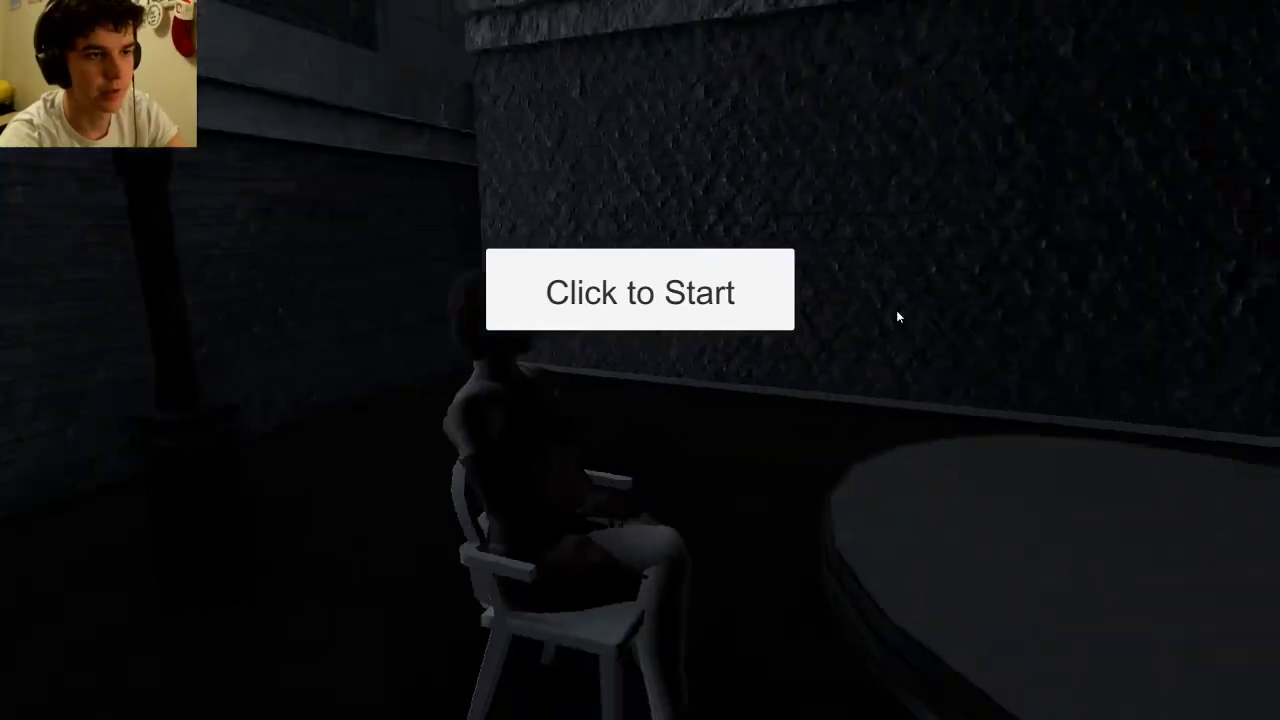
click(640, 292)
right_click(640, 360)
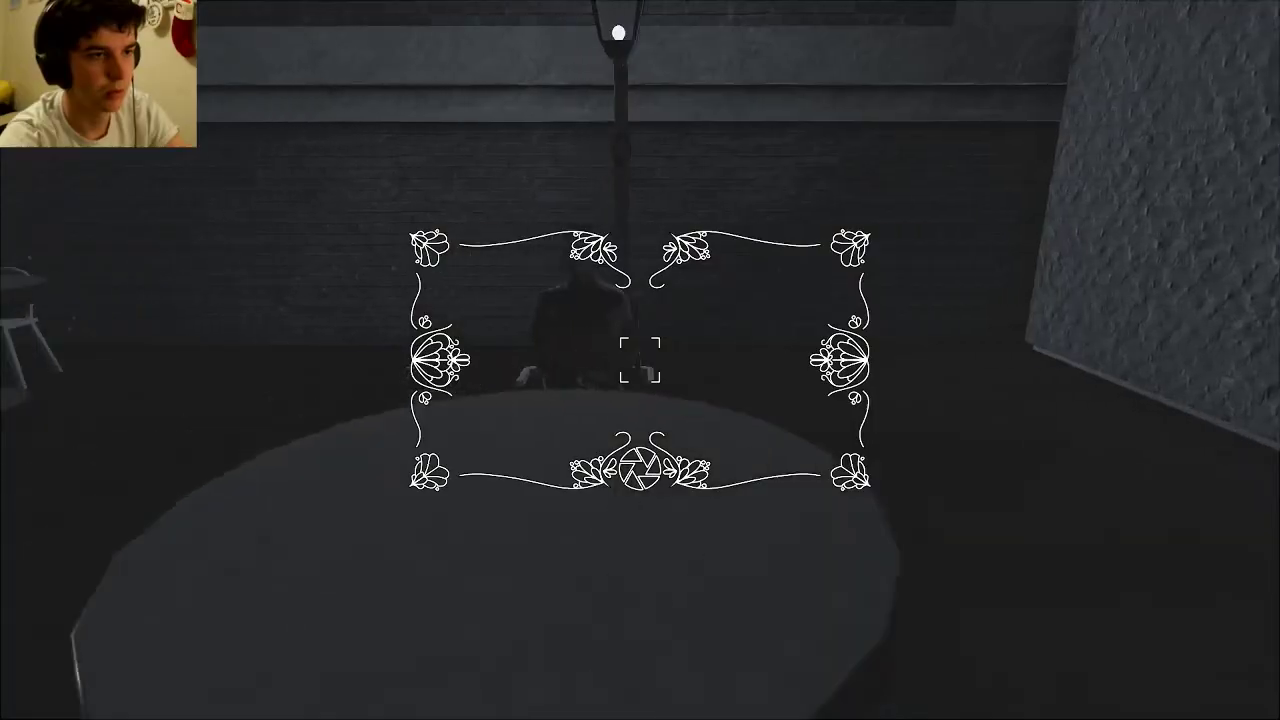
right_click(640, 360)
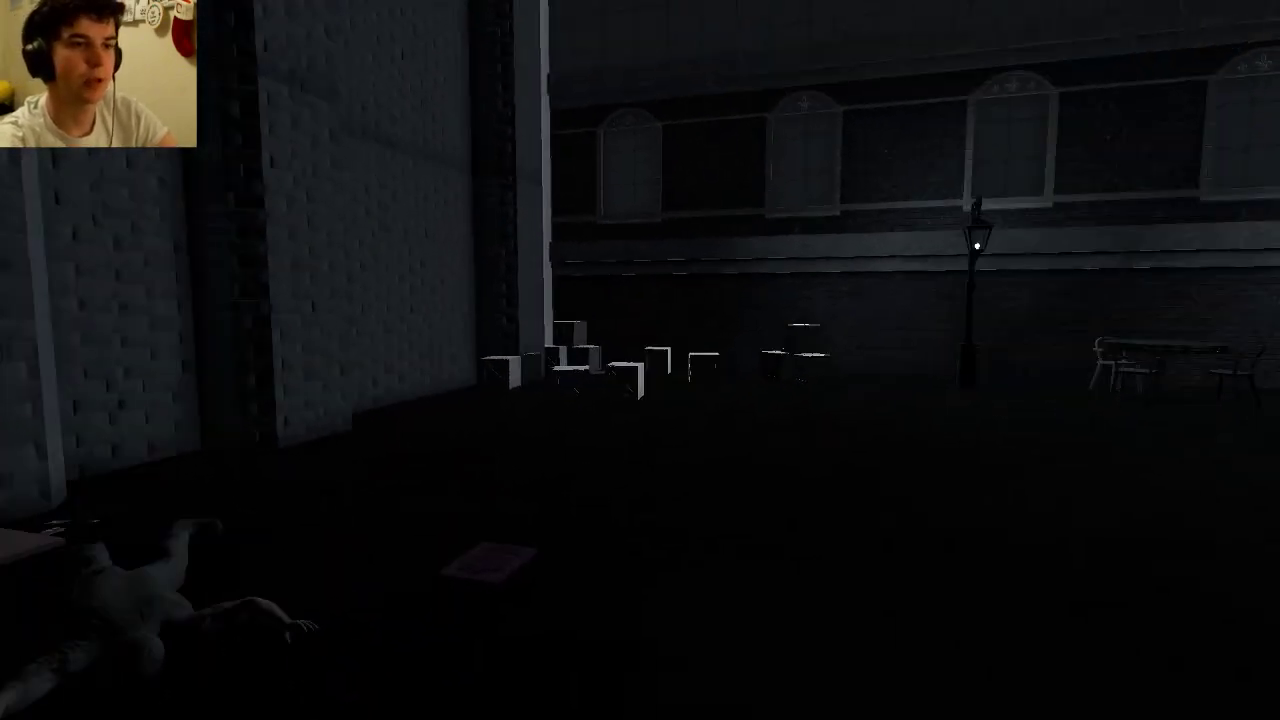
right_click(640, 360)
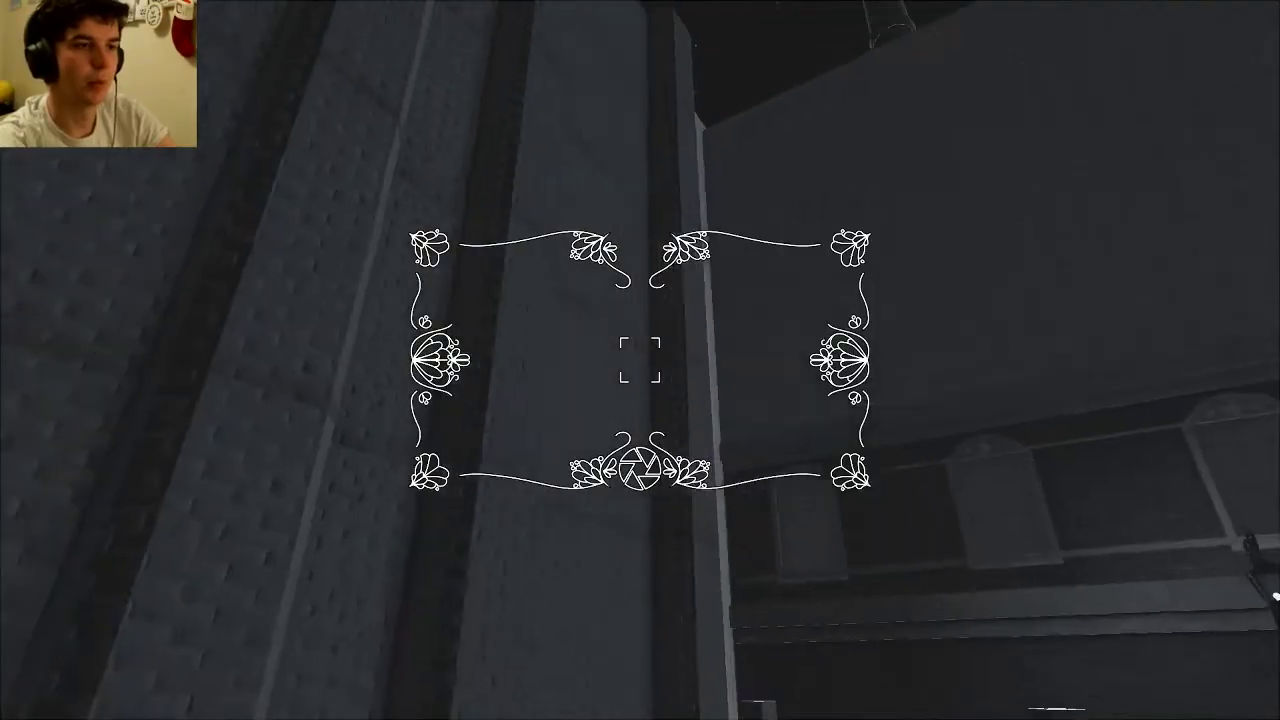
Cross the street and stop facing the man by the stone building
key(Escape)
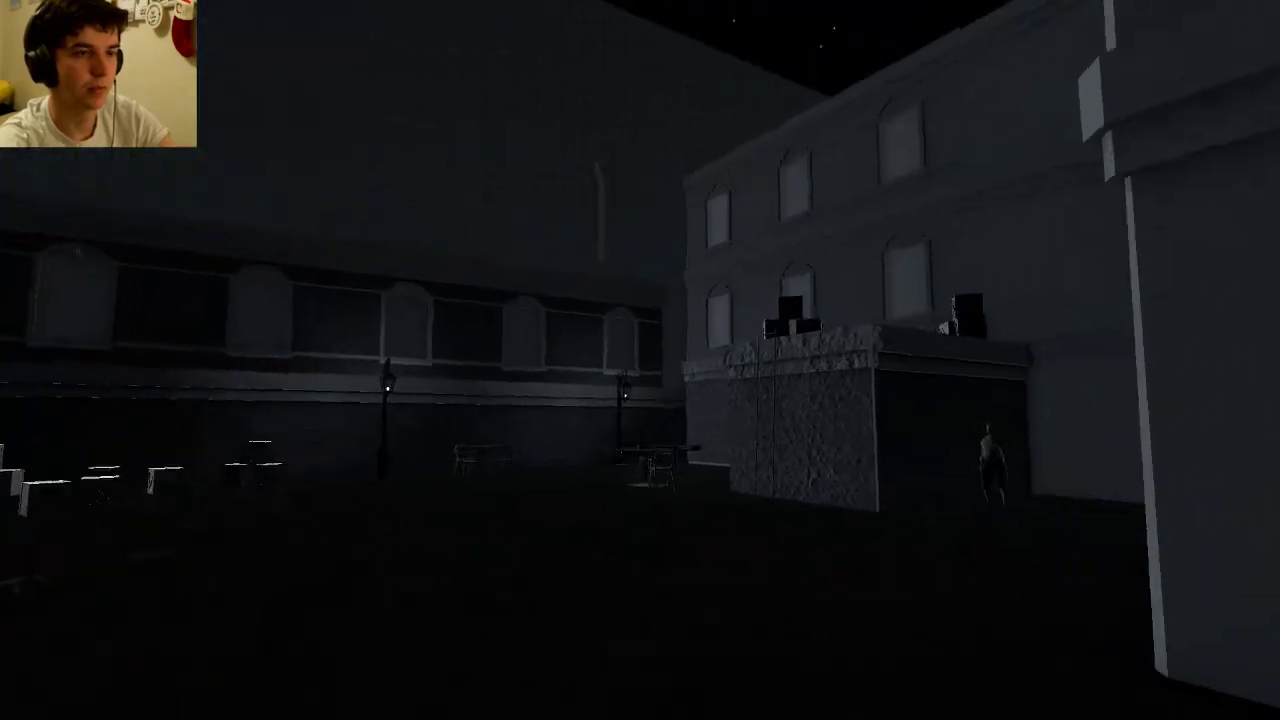
right_click(640, 360)
key(Escape)
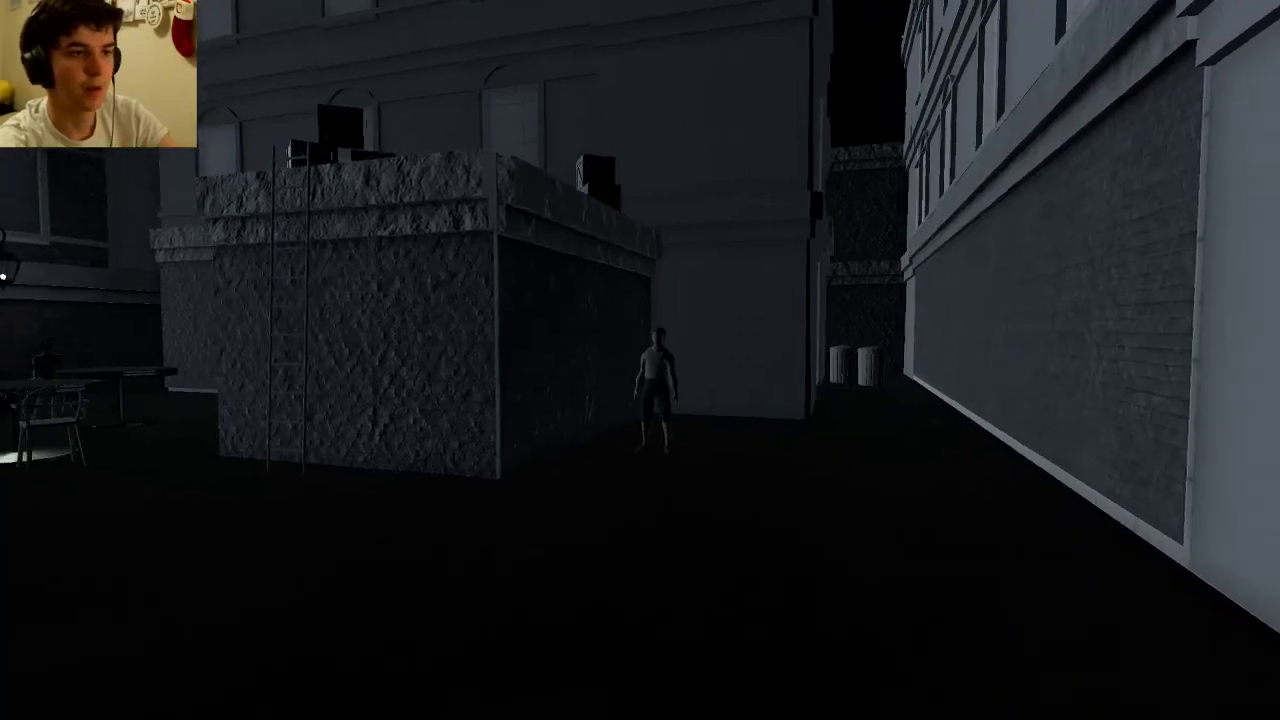
key(w)
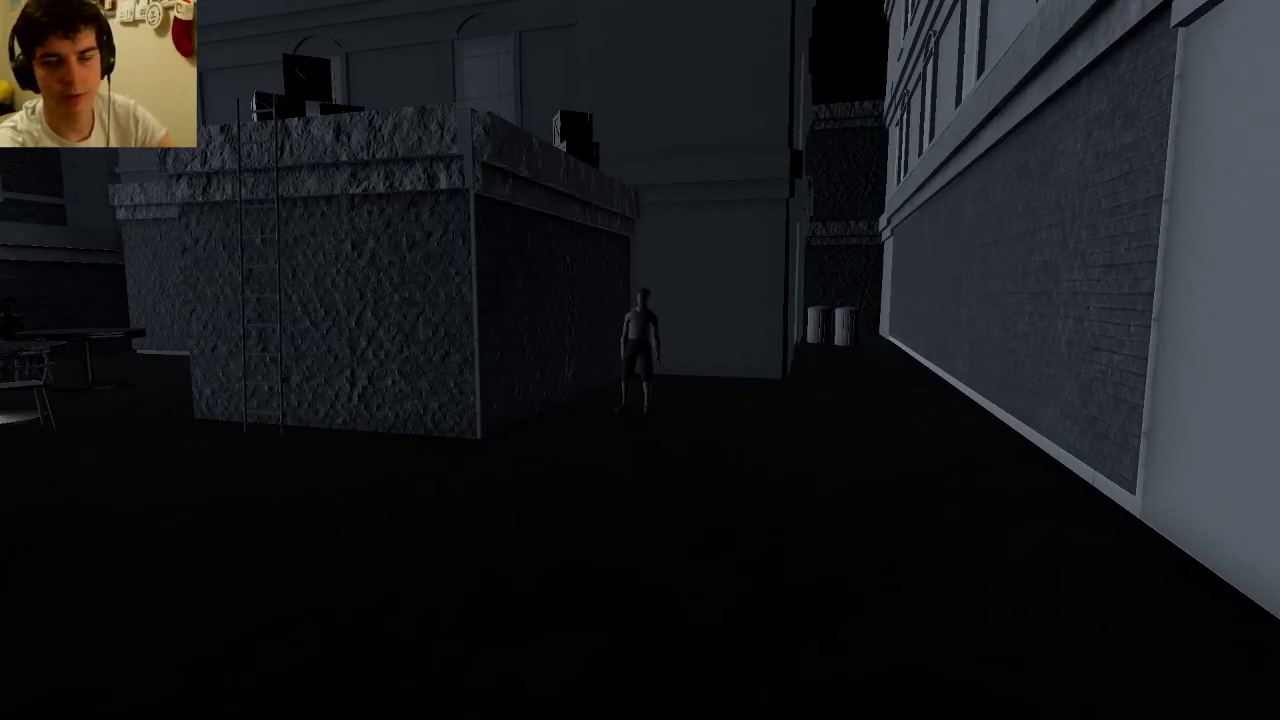
key(a)
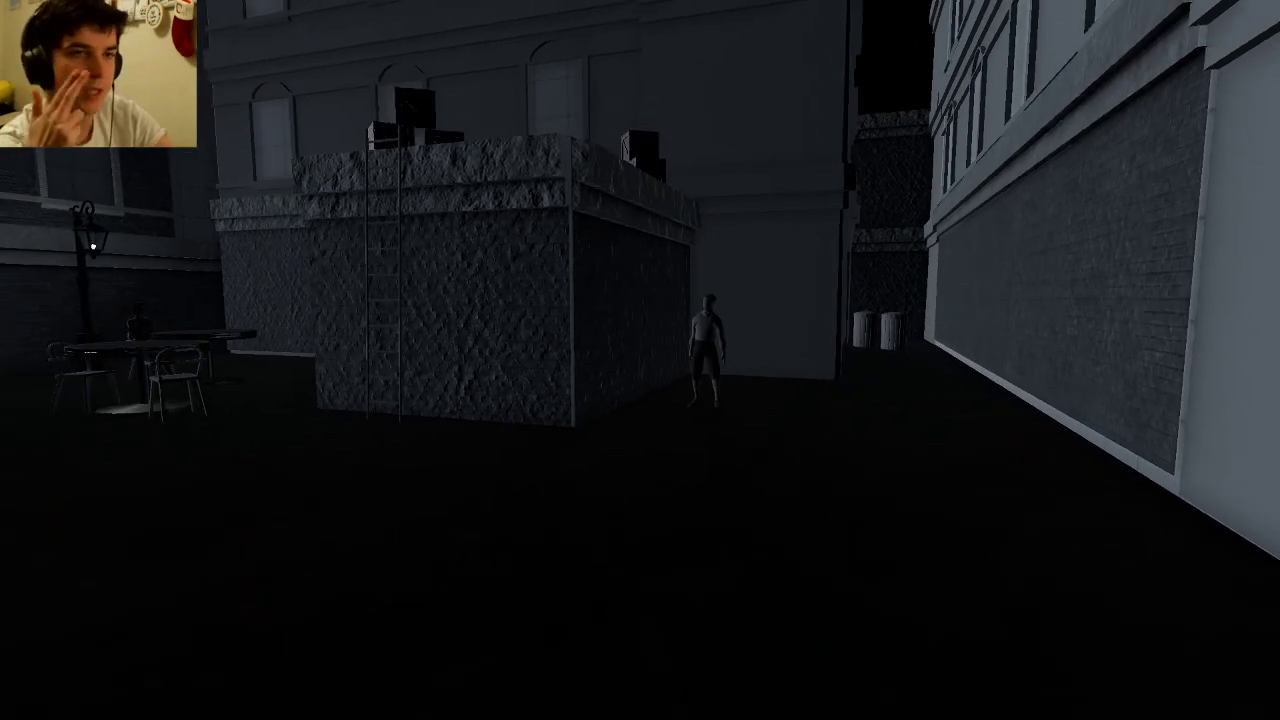